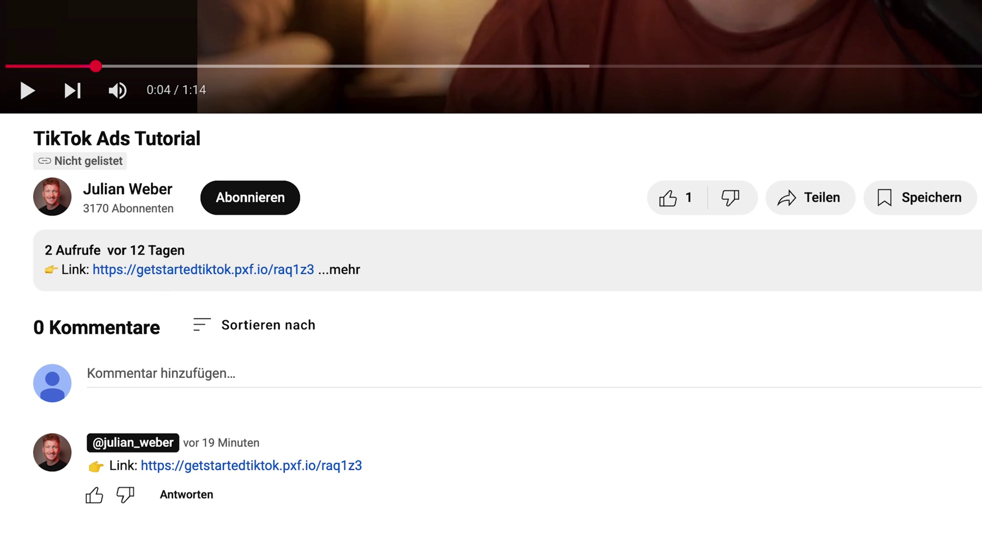
Review the new-account ads credit offer and its terms on the TikTok for Business page, including the excluded partner clients, and close the offer
left_click(227, 10)
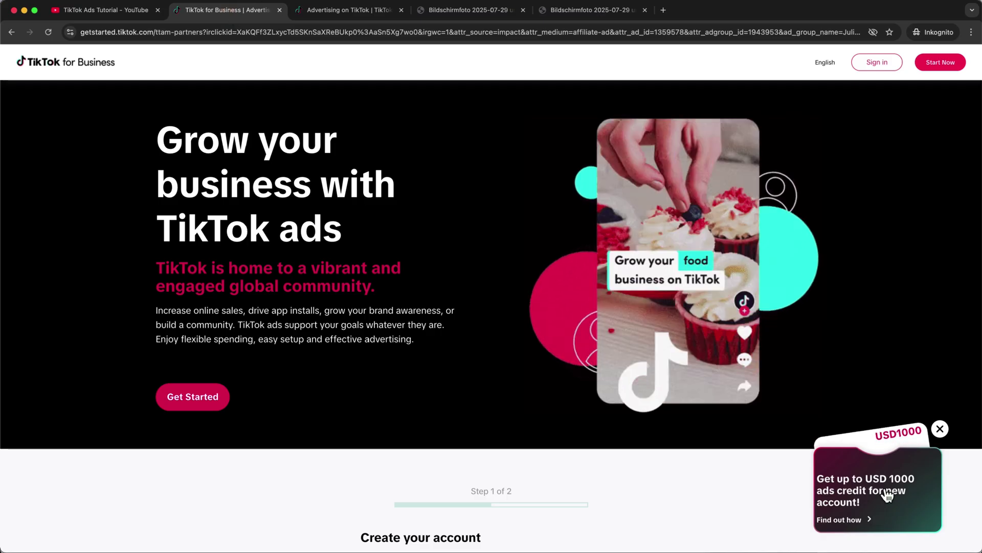
left_click(888, 463)
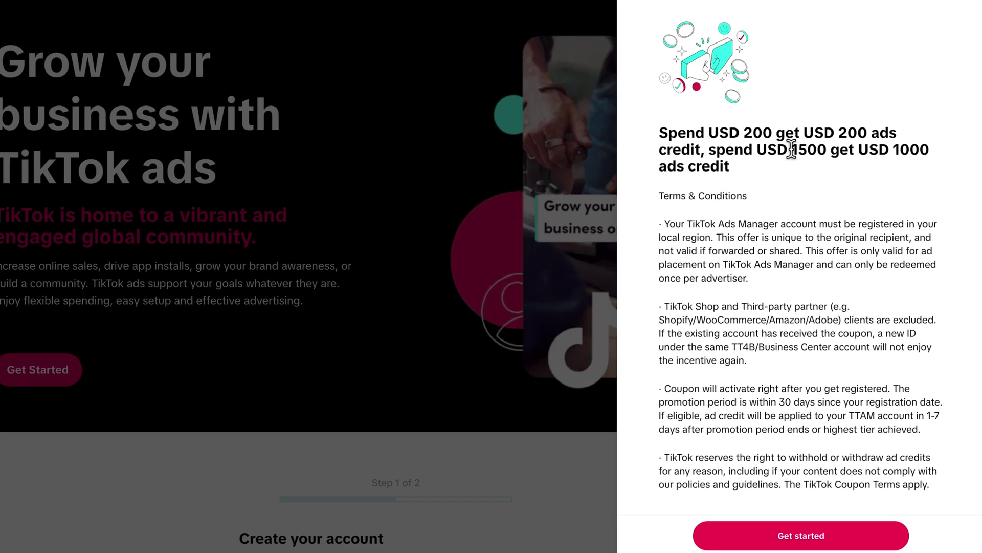
left_click_drag(758, 150, 930, 152)
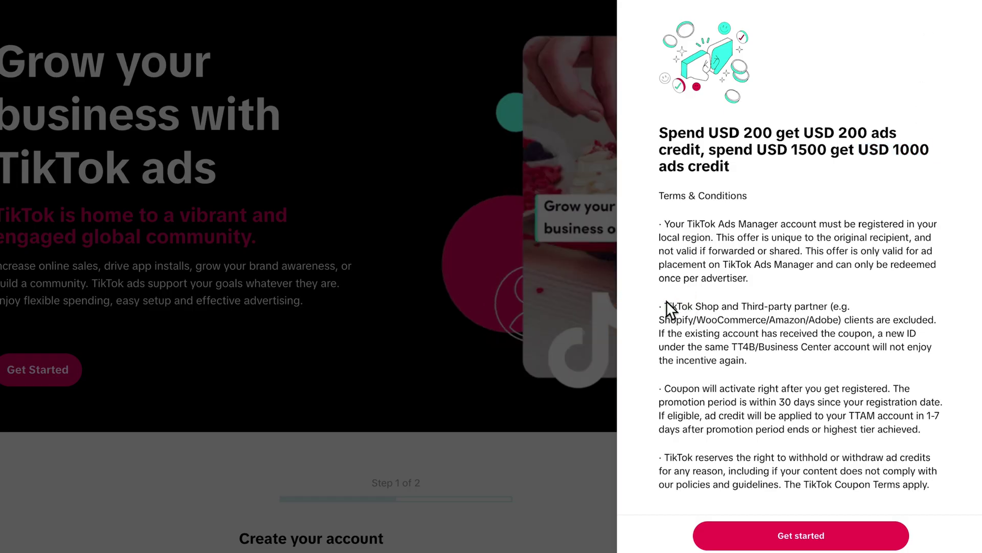
left_click_drag(664, 306, 841, 321)
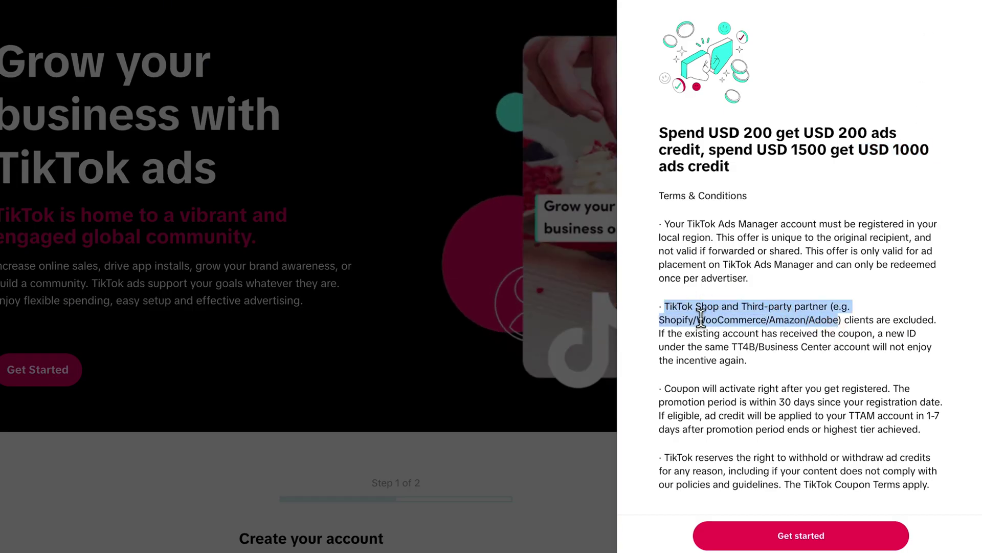
left_click(867, 319)
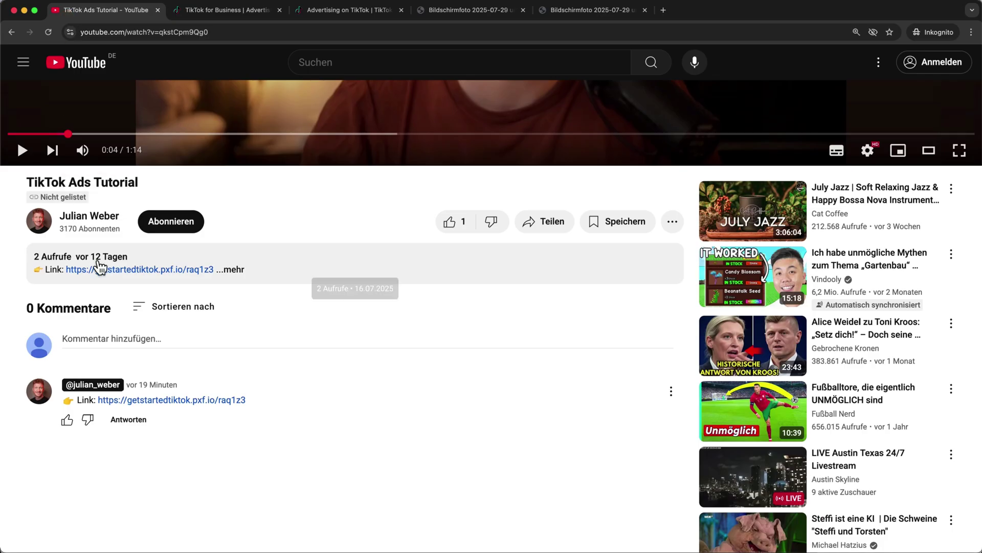
left_click(226, 11)
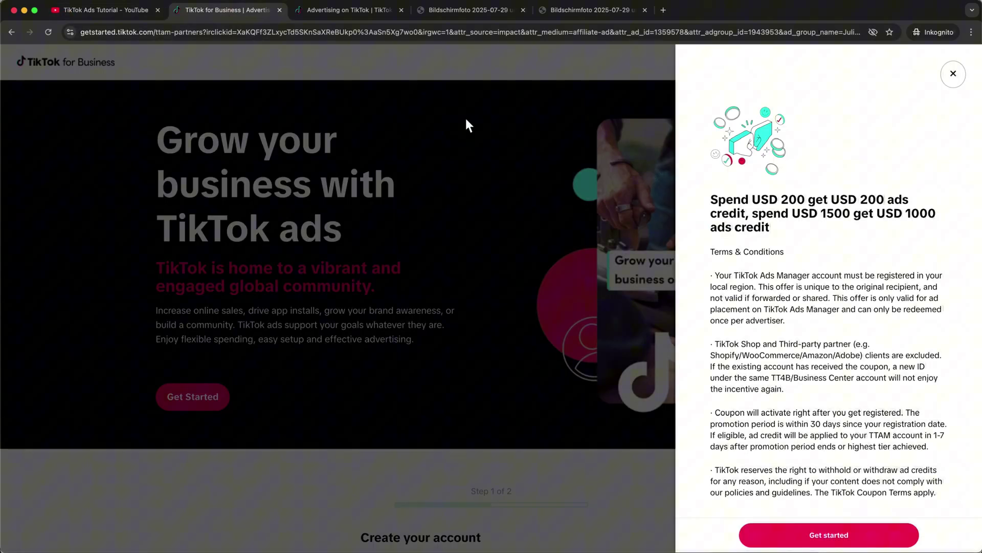
left_click(954, 75)
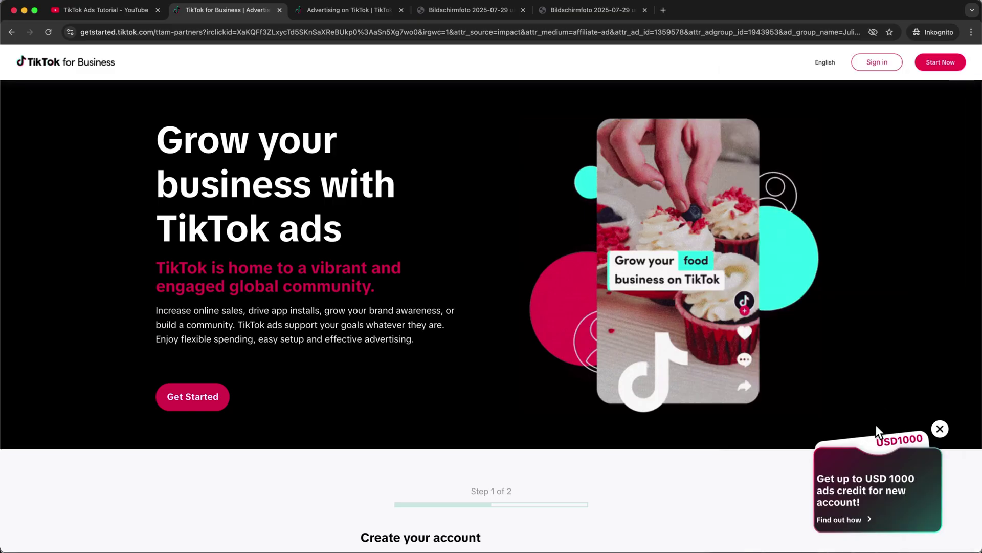
Examine the account creation form, the business details form and the Anti-Discrimination Ad Policy agreement
scroll(823, 404, "down", 6)
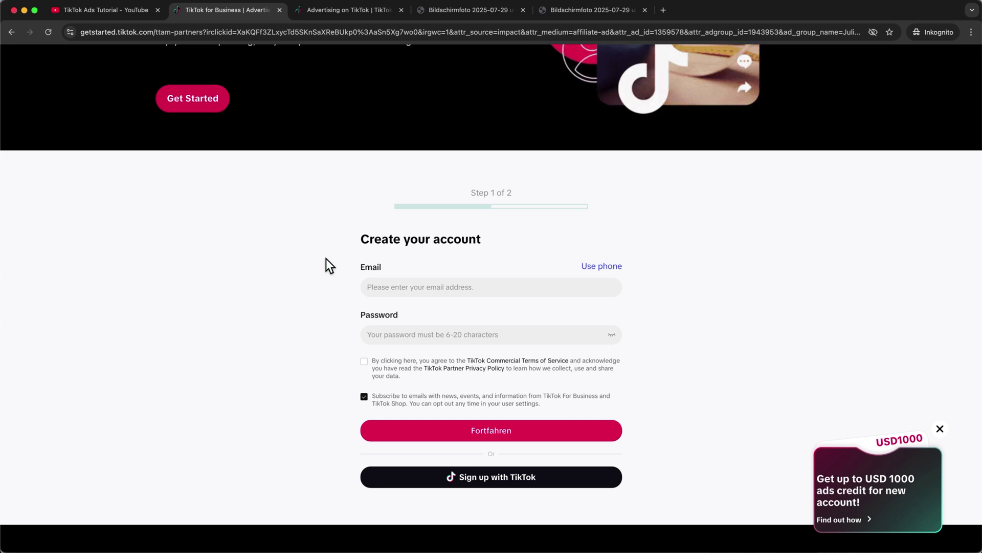
left_click(472, 11)
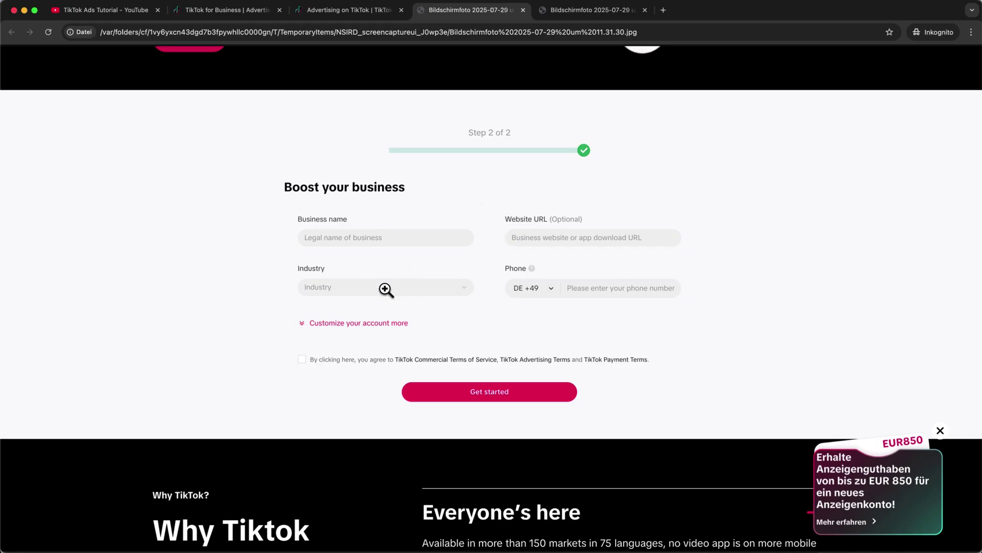
left_click(604, 14)
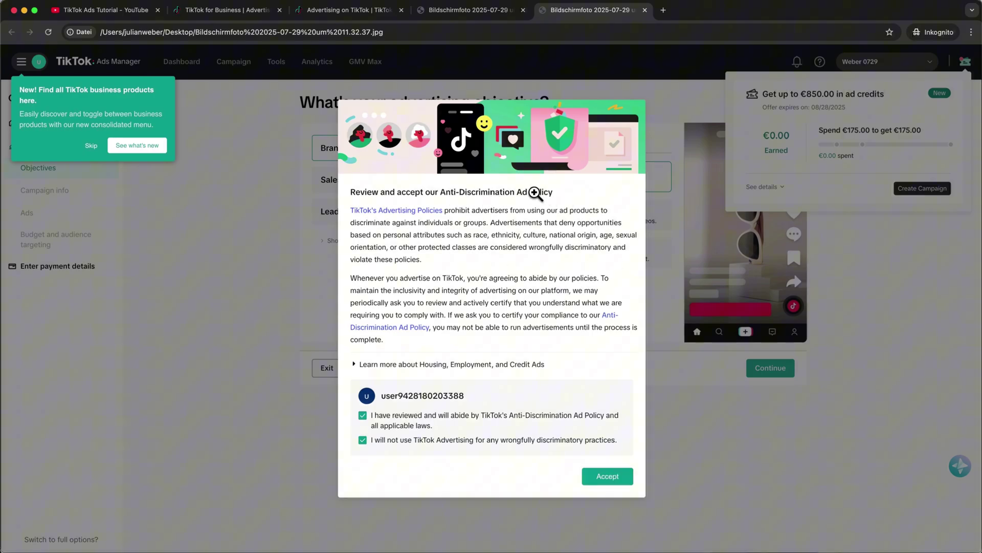
Switch to TikTok Ads Manager and open the Events management tool
key("super+3")
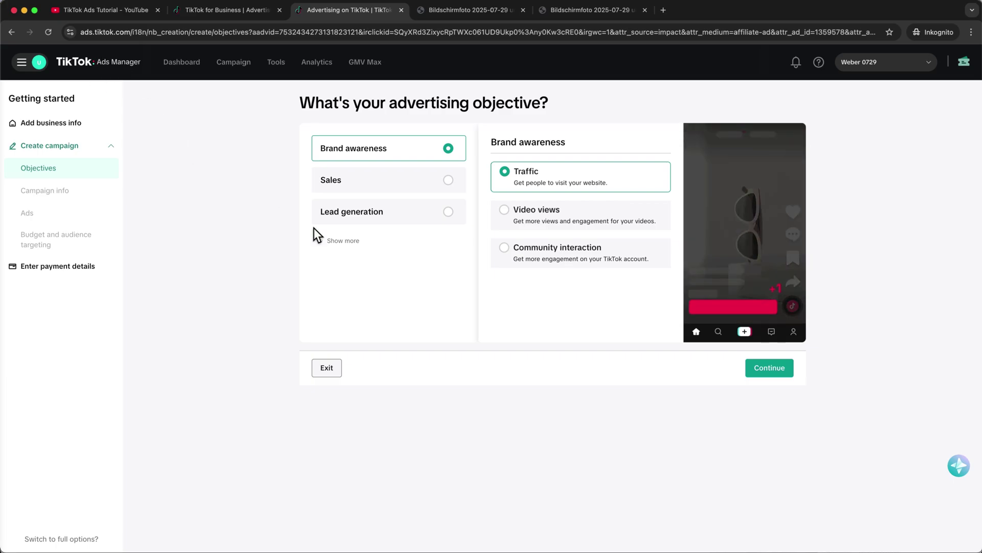
left_click(274, 64)
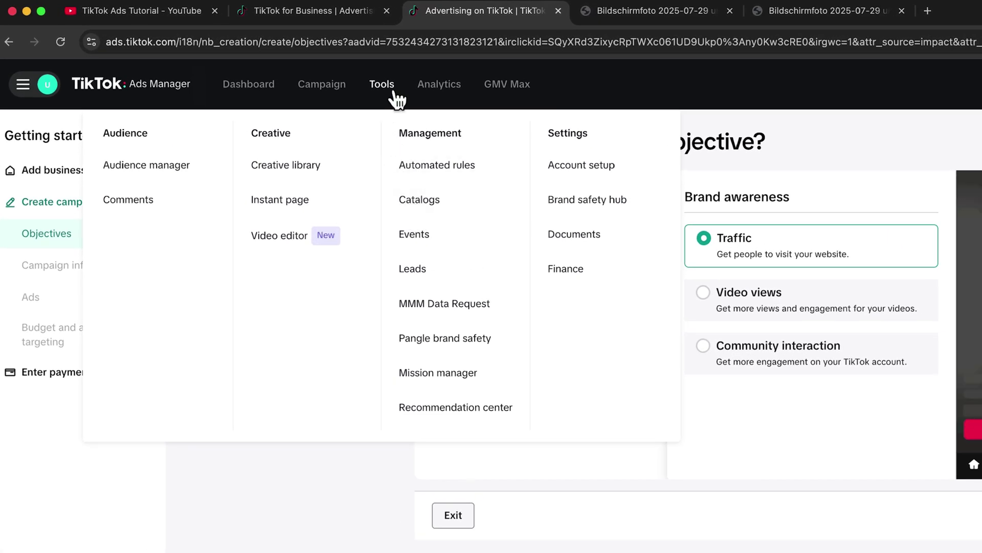
left_click(412, 236)
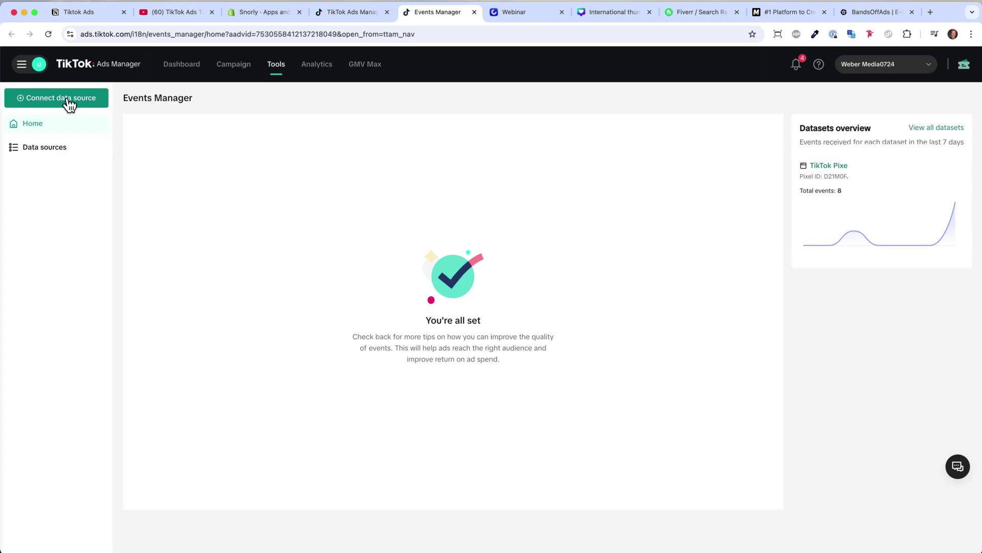
Start connecting a Web data source and submit the business website's domain
left_click(68, 102)
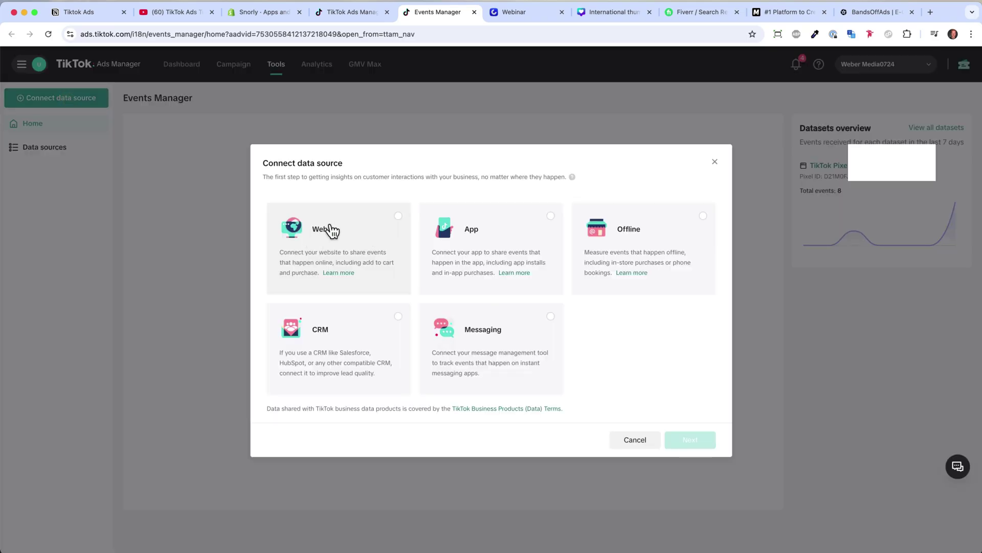
left_click(398, 219)
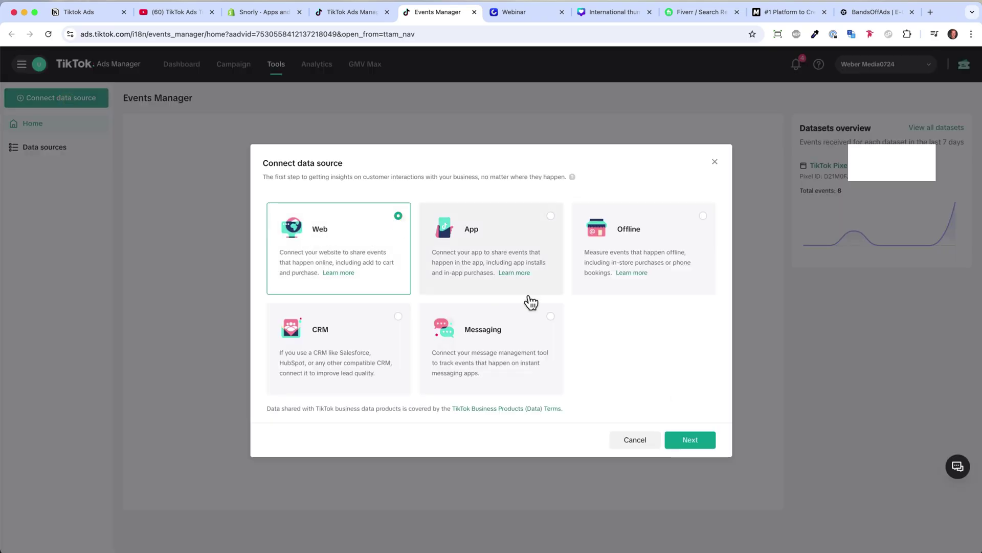
left_click(686, 441)
left_click(422, 283)
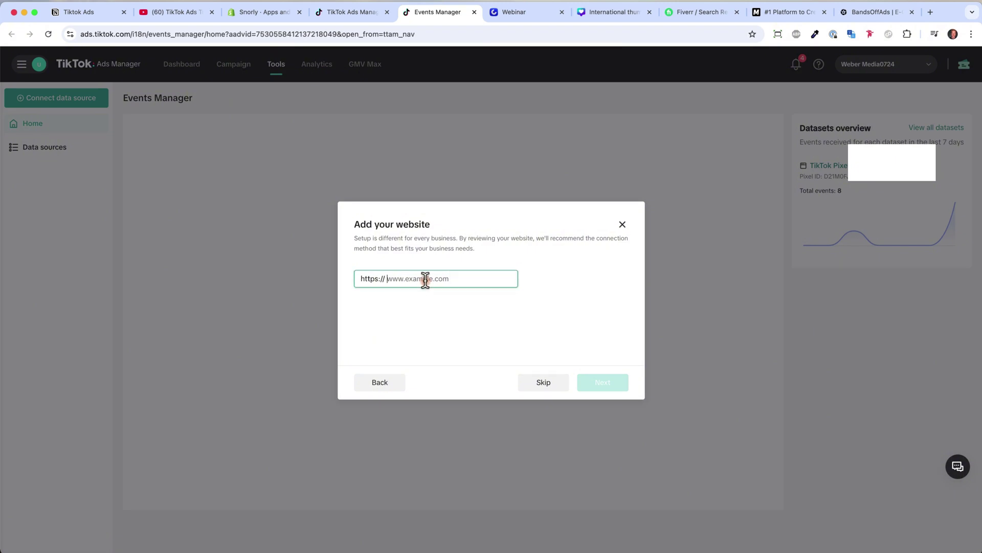
type("julianweber.com")
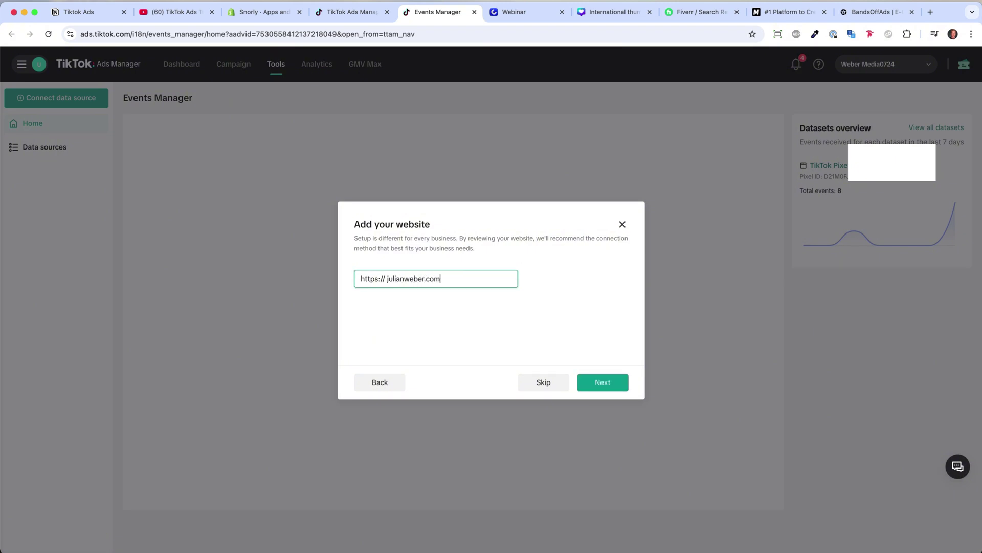
left_click(592, 384)
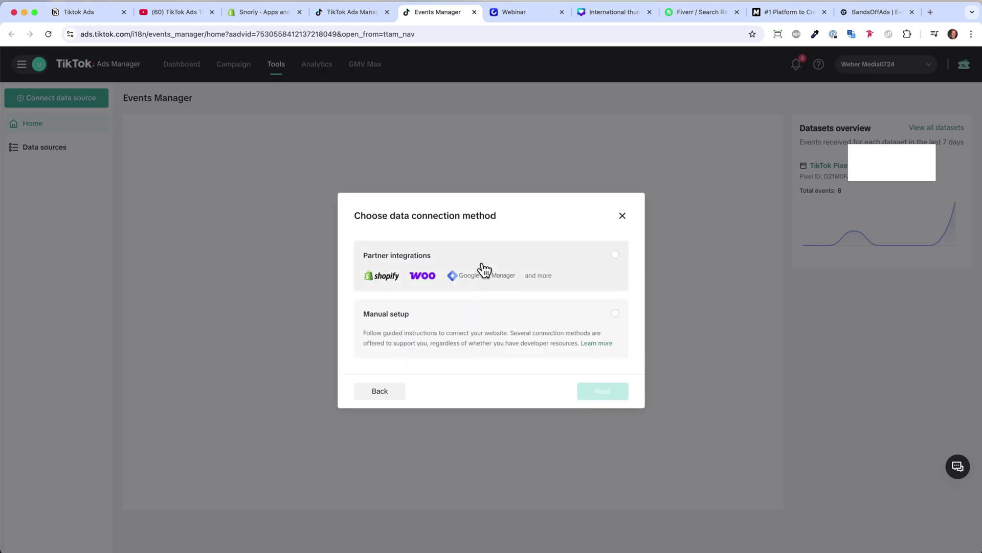
Choose Partner integrations with Shopify as the data connection method and read through its setup guide
left_click(563, 276)
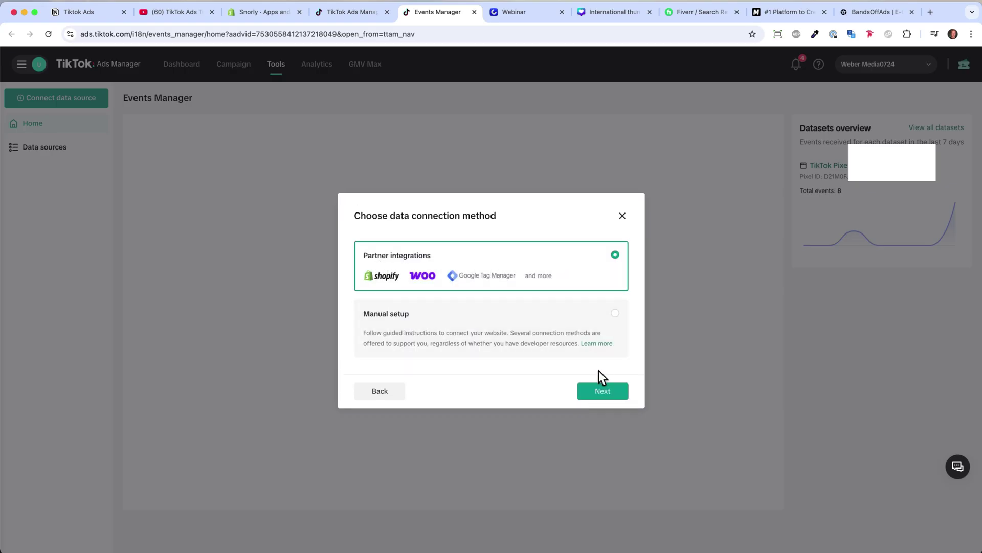
left_click(602, 392)
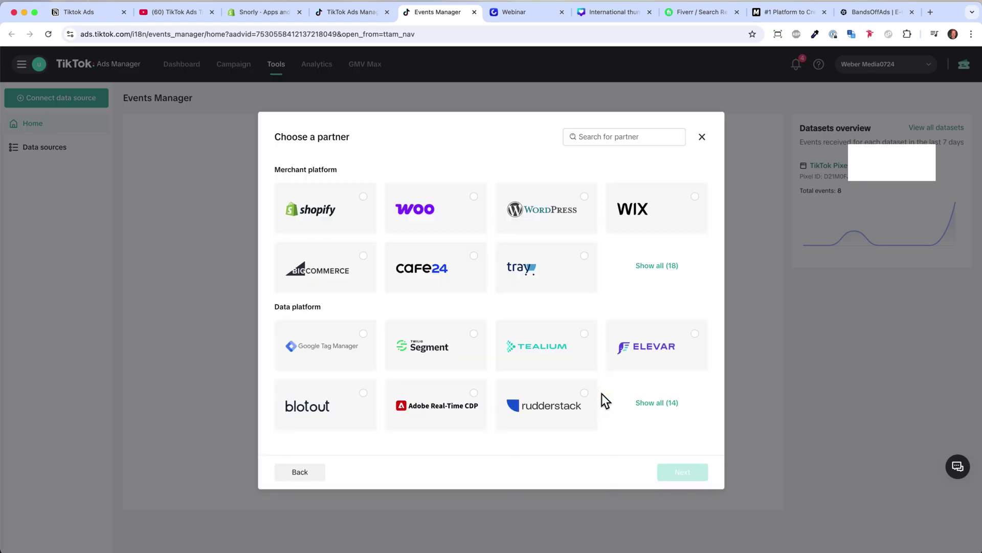
left_click(354, 218)
left_click(690, 472)
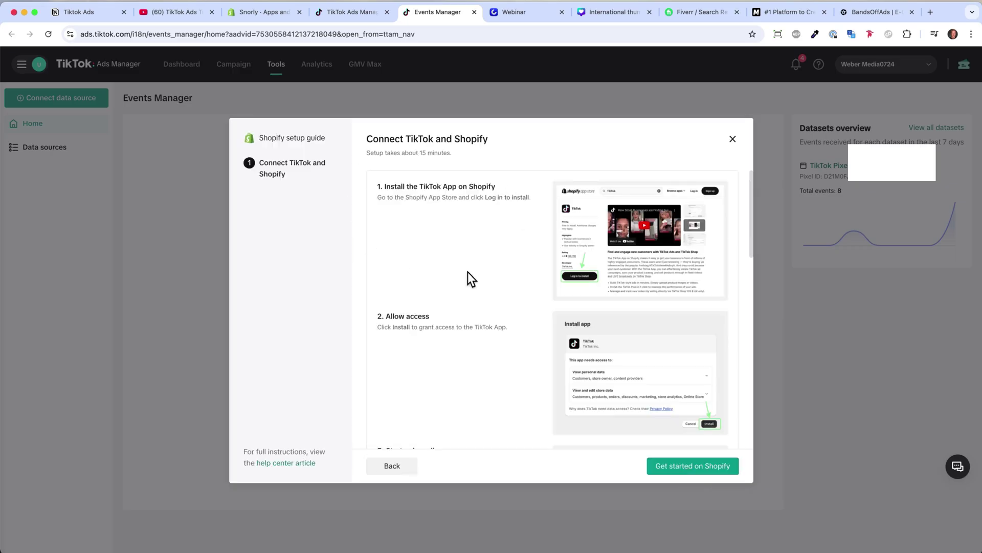
scroll(468, 272, "down", 4)
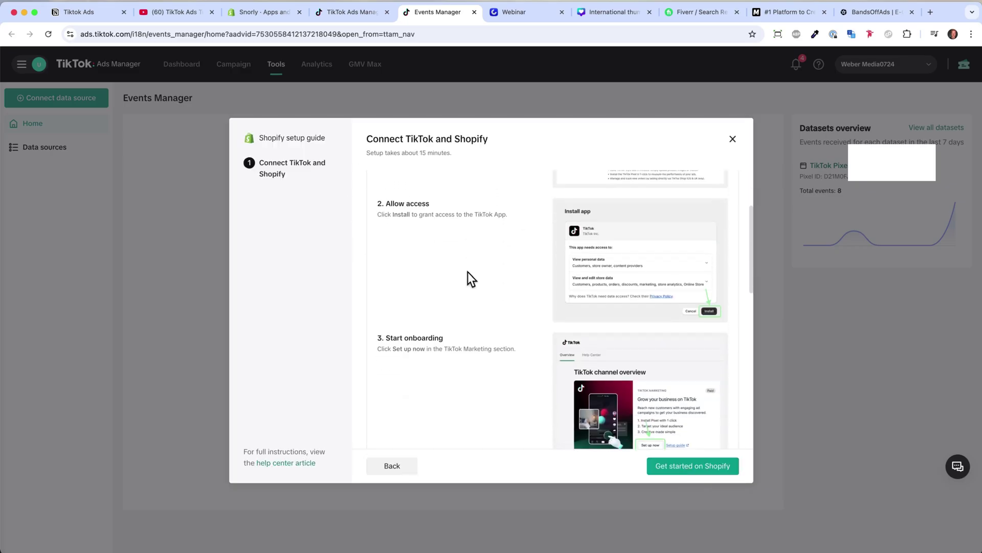
scroll(468, 272, "down", 4)
scroll(467, 272, "up", 8)
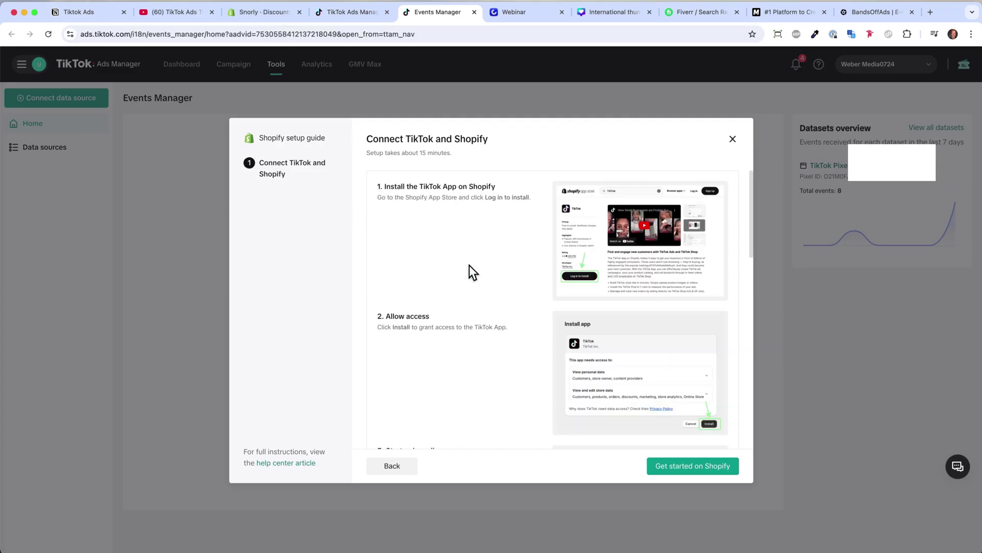
Switch to the Shopify admin, search for "tiktok" and install the TikTok app by TikTok Inc. with the requested data access
left_click(270, 23)
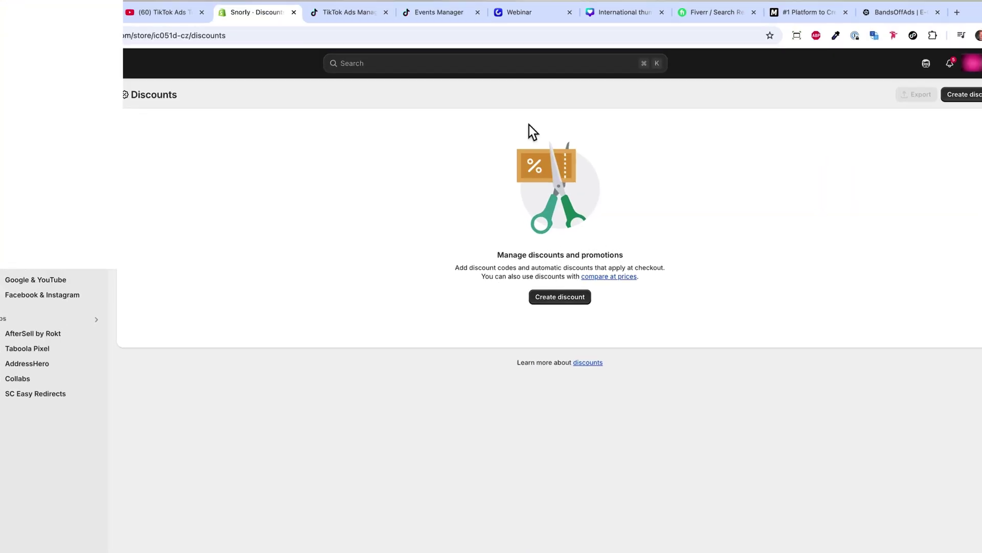
left_click(358, 62)
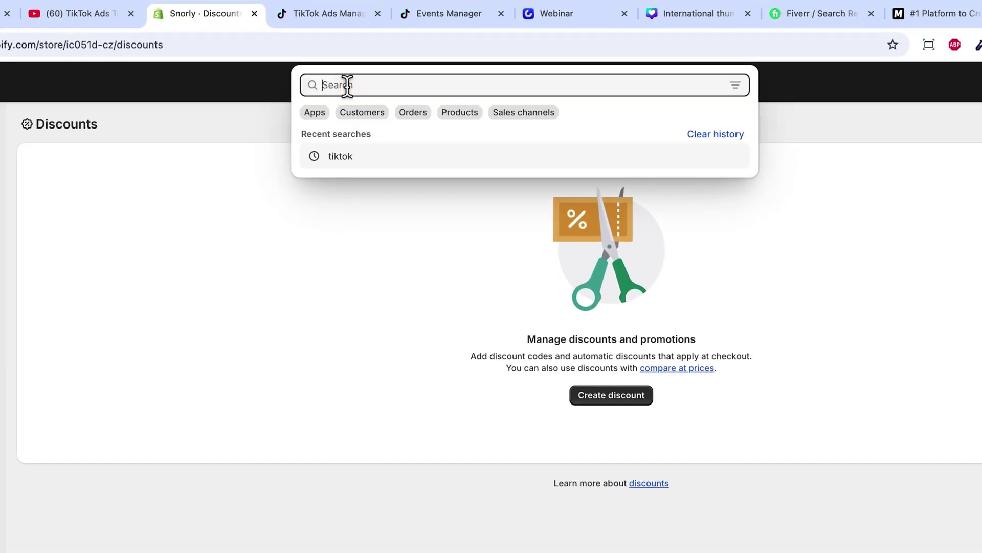
type("tiktok")
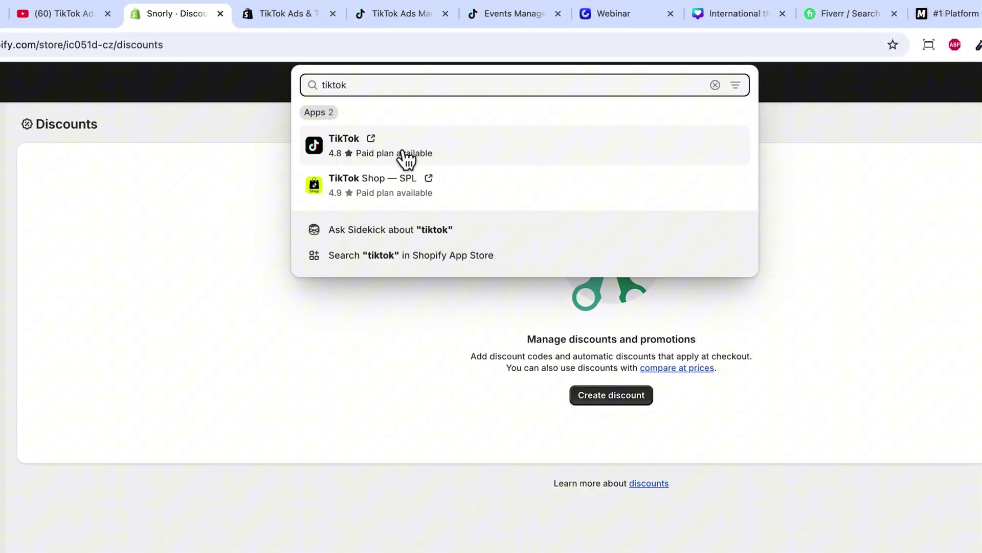
left_click(287, 14)
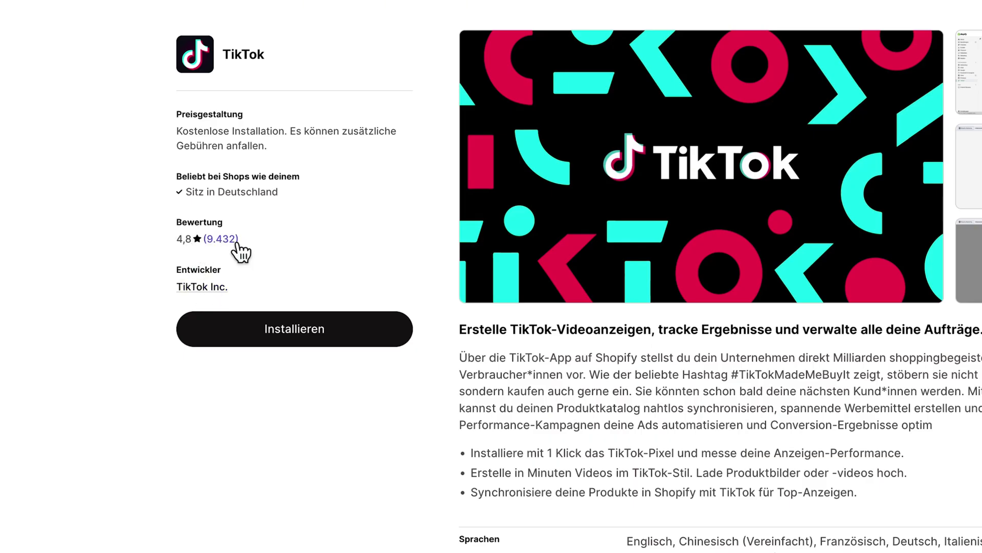
left_click(326, 340)
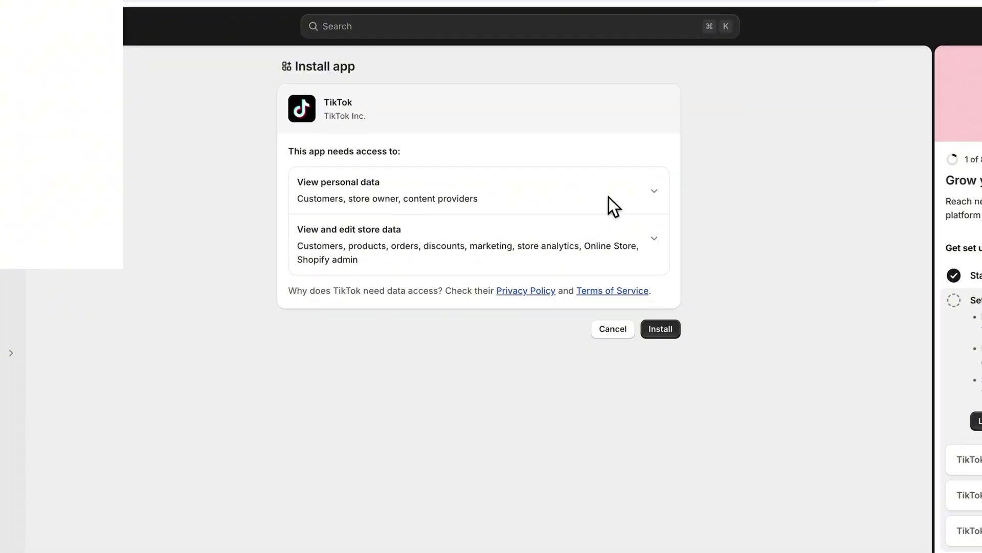
left_click(664, 333)
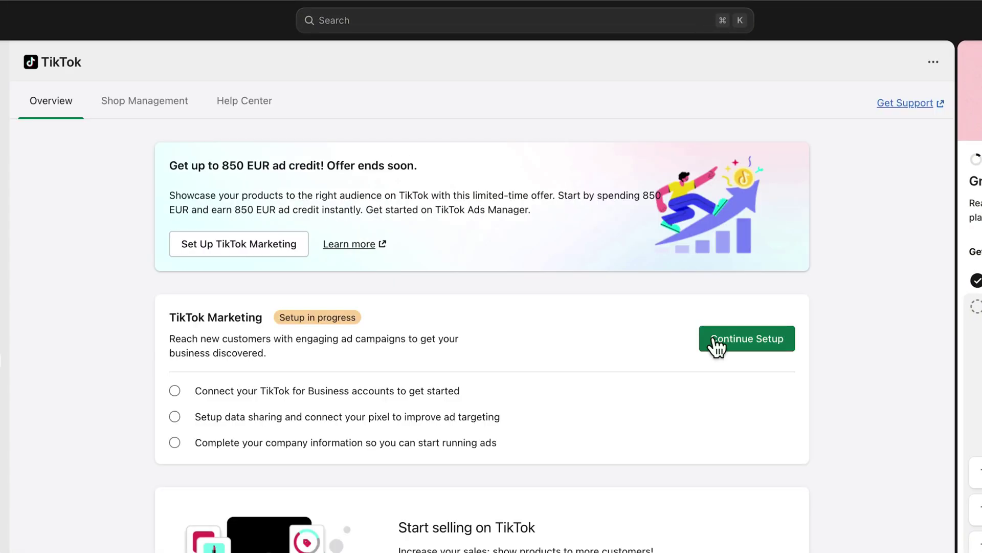
Continue the TikTok Marketing setup and connect the TikTok For Business, Business Center and Ads Manager accounts to Shopify
left_click(716, 341)
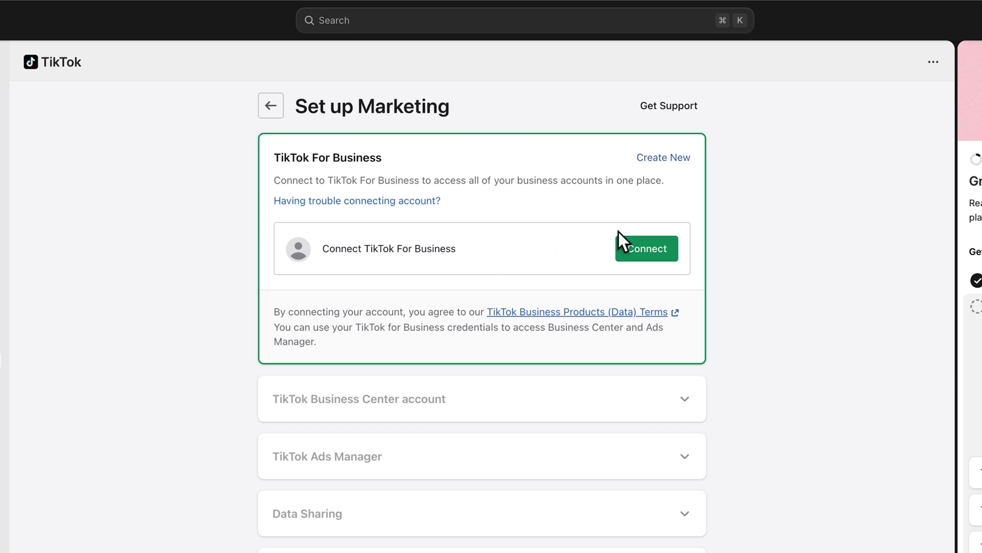
left_click(635, 259)
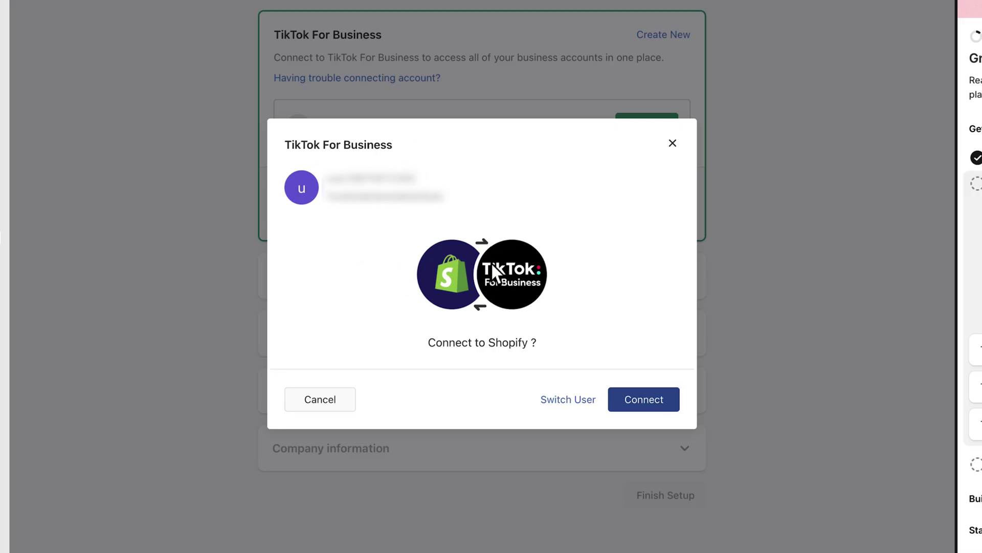
left_click(640, 407)
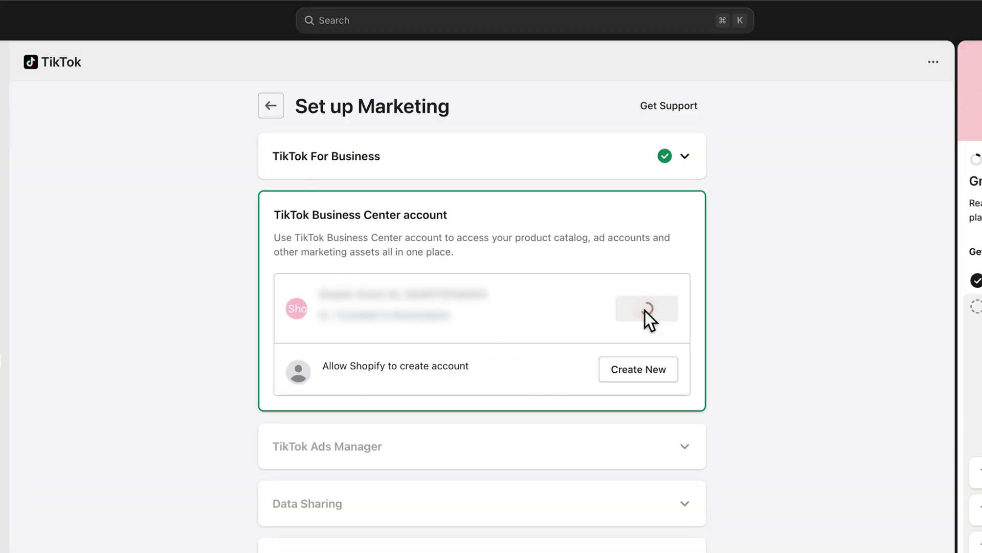
left_click(638, 346)
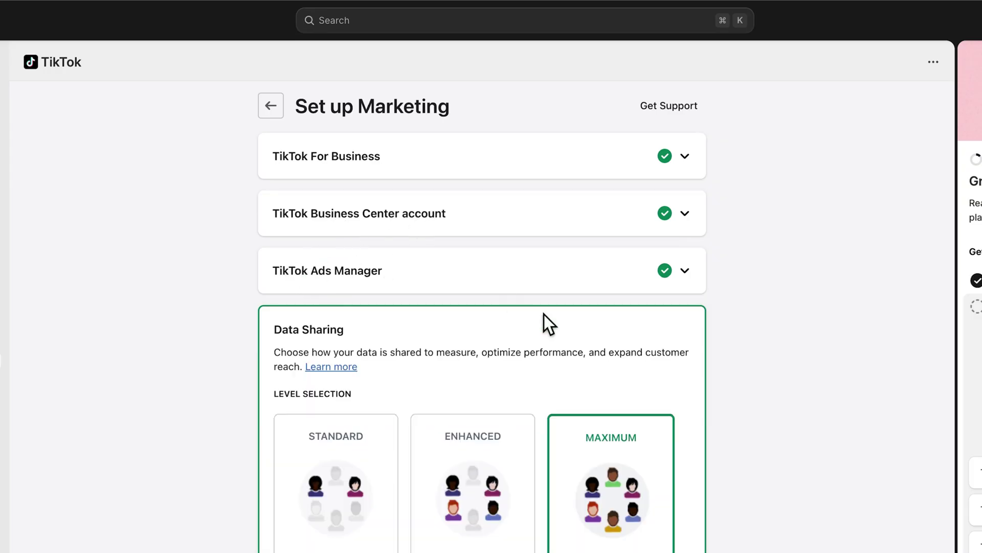
Compare the Data Sharing levels, confirm the Standard level for the Shopify pixel and finish the Marketing setup
scroll(545, 314, "down", 6)
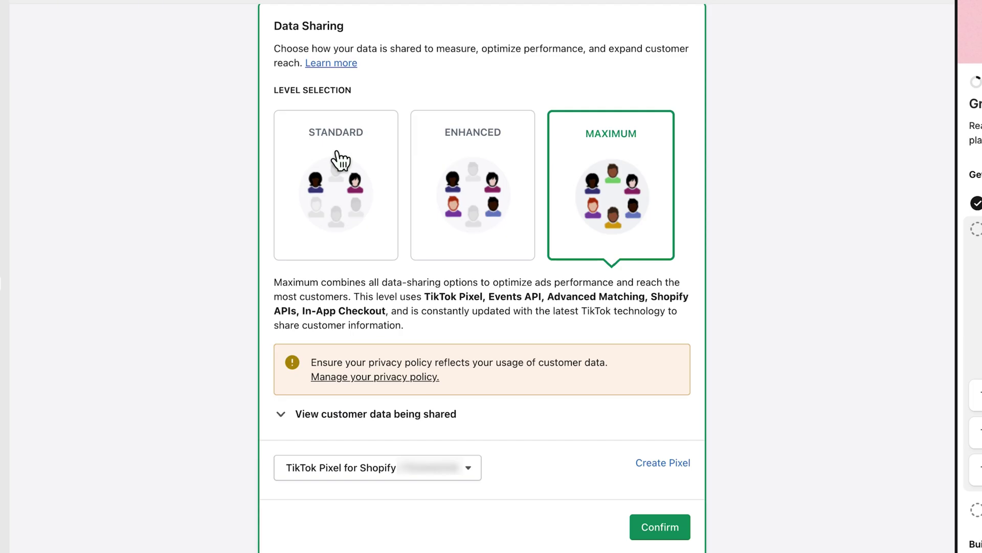
left_click_drag(368, 362, 433, 364)
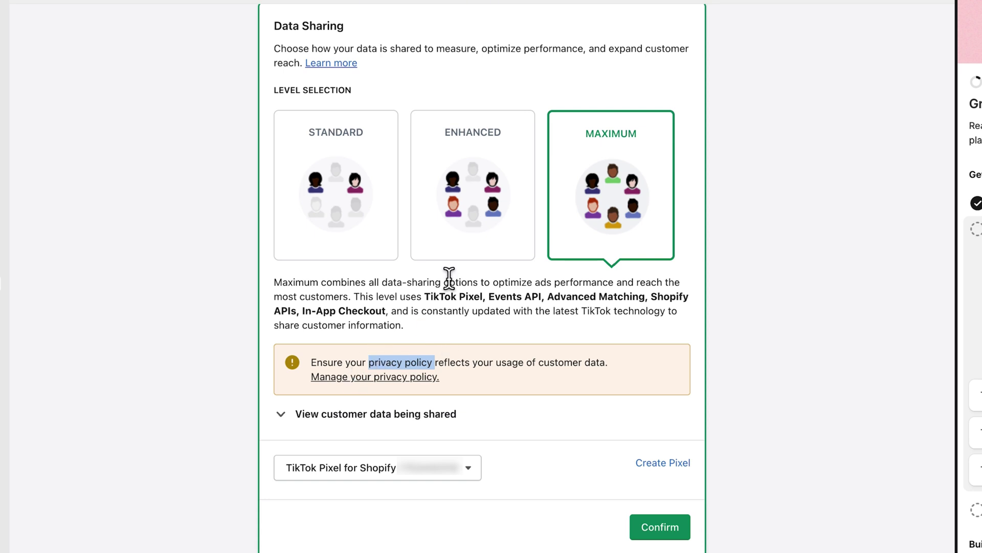
left_click(350, 234)
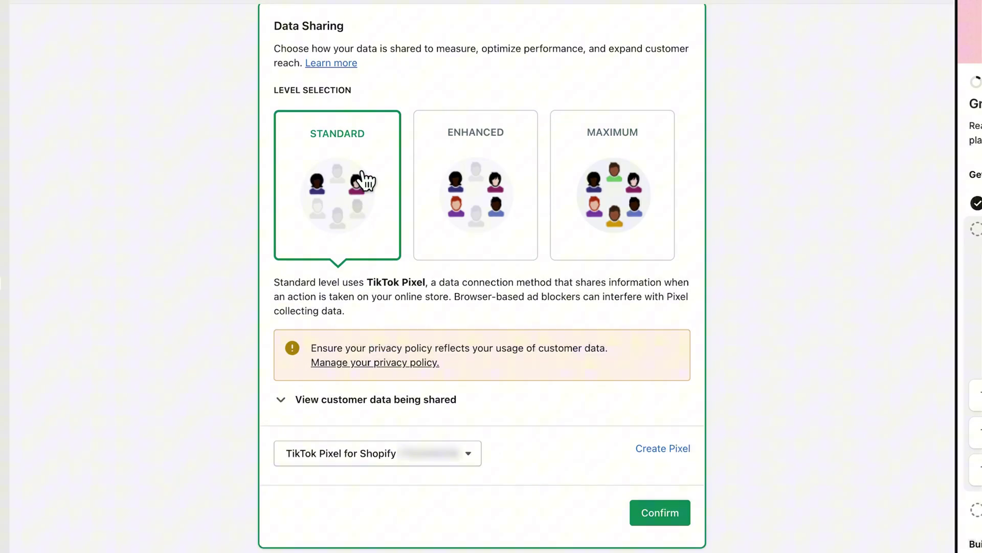
left_click(491, 175)
left_click(614, 171)
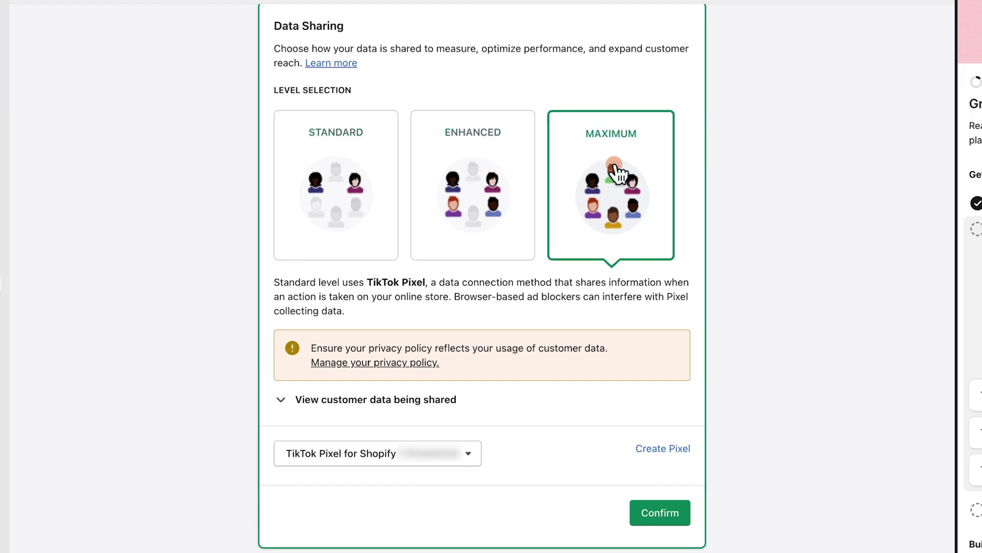
left_click(453, 160)
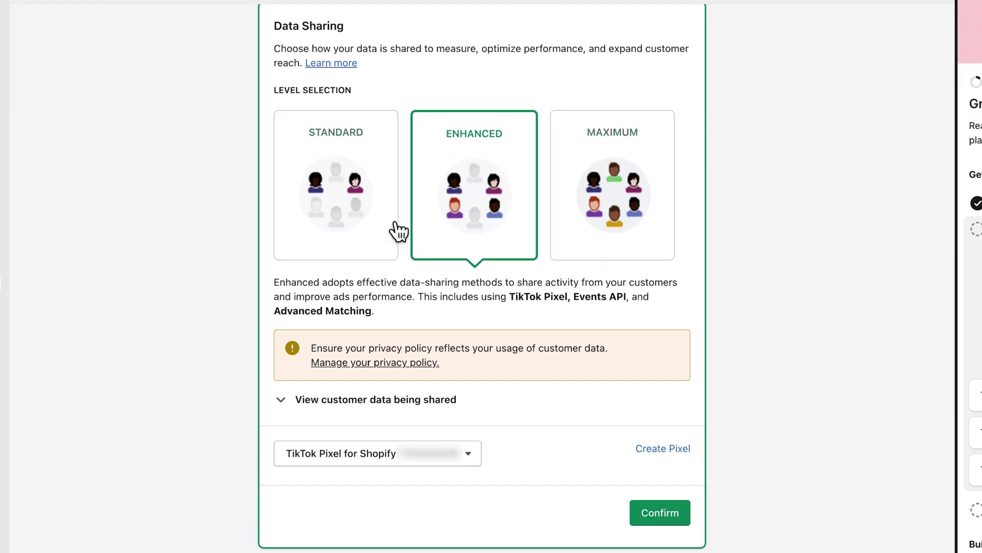
left_click(353, 207)
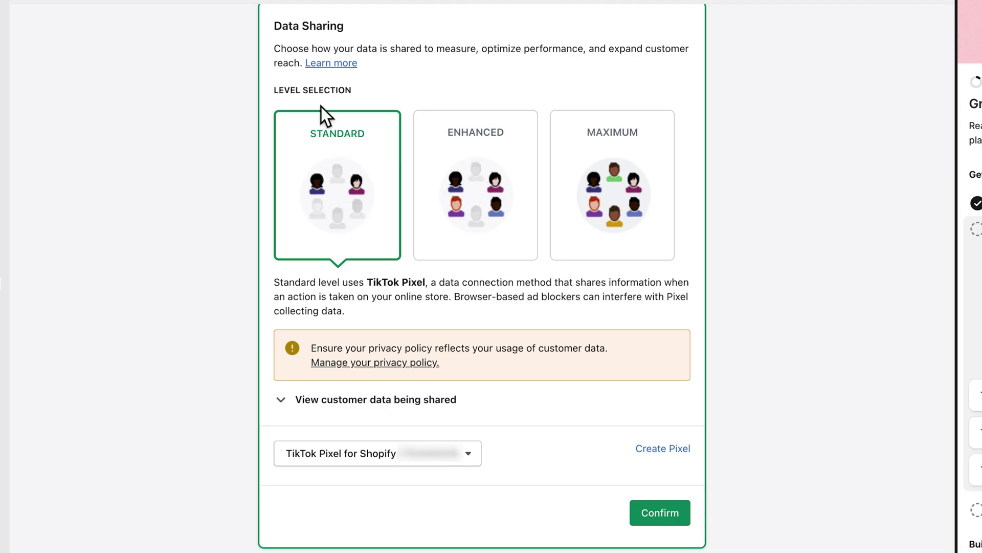
left_click(648, 518)
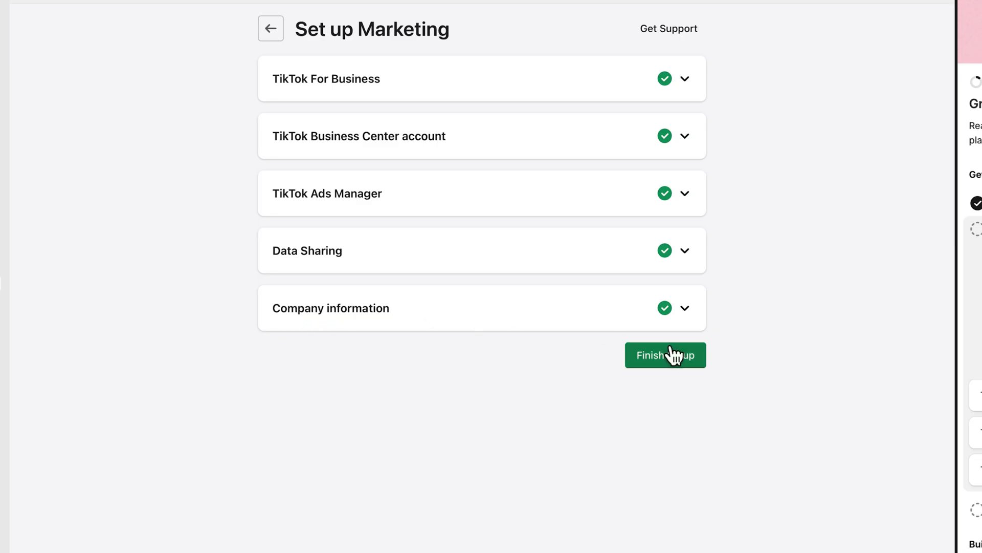
left_click(654, 365)
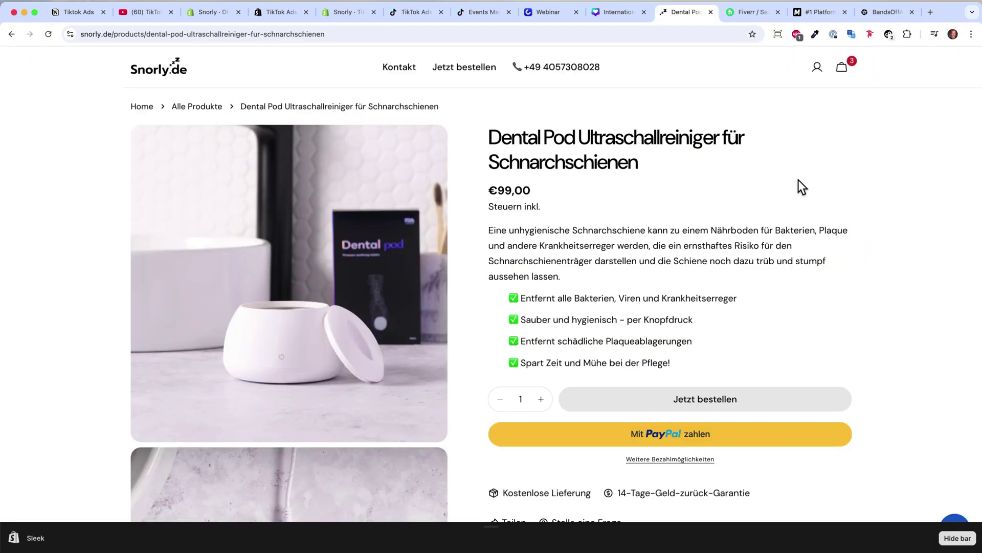
Check the pixel and its tracked events on the store's Dental Pod product page with TikTok Pixel Helper
left_click(889, 35)
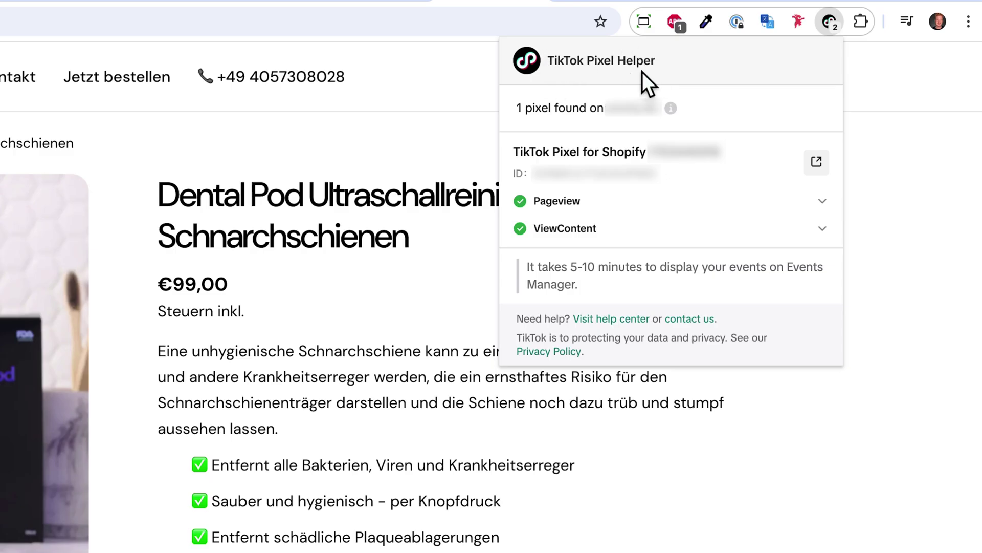
mouse_move(673, 91)
left_click_drag(560, 152, 642, 152)
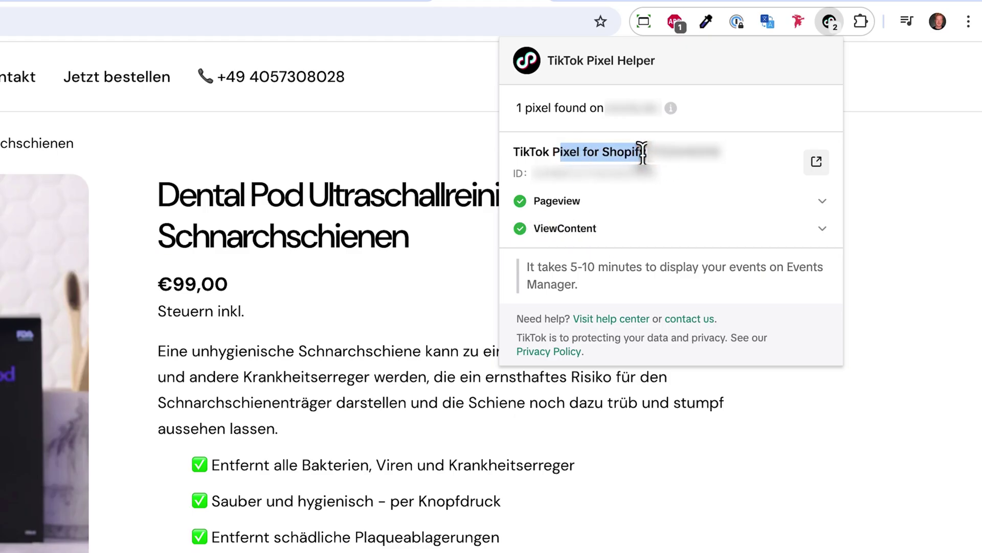
left_click(642, 152)
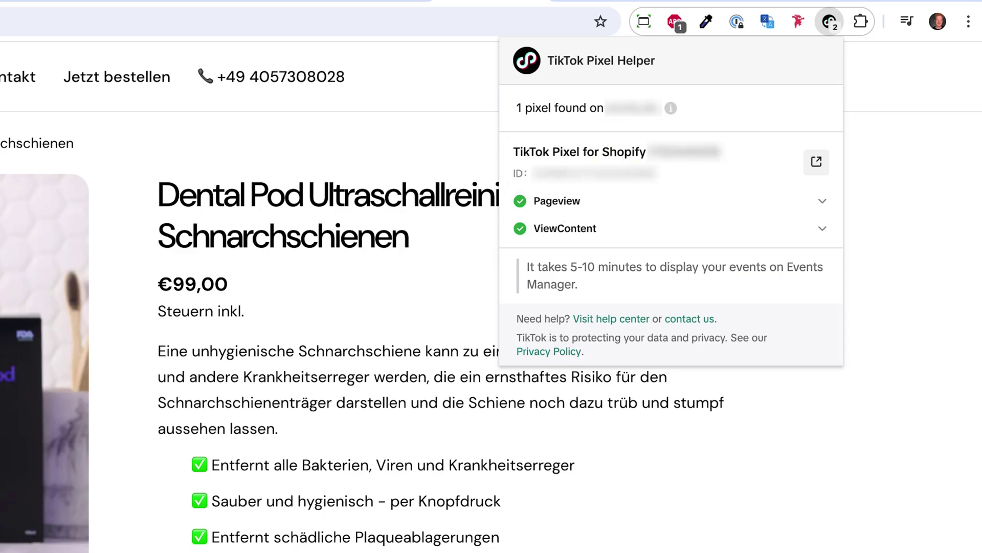
Switch to TikTok Events Manager, exit the Shopify setup guide and examine the pixel's event chart in the datasets overview
left_click(281, 13)
left_click(411, 15)
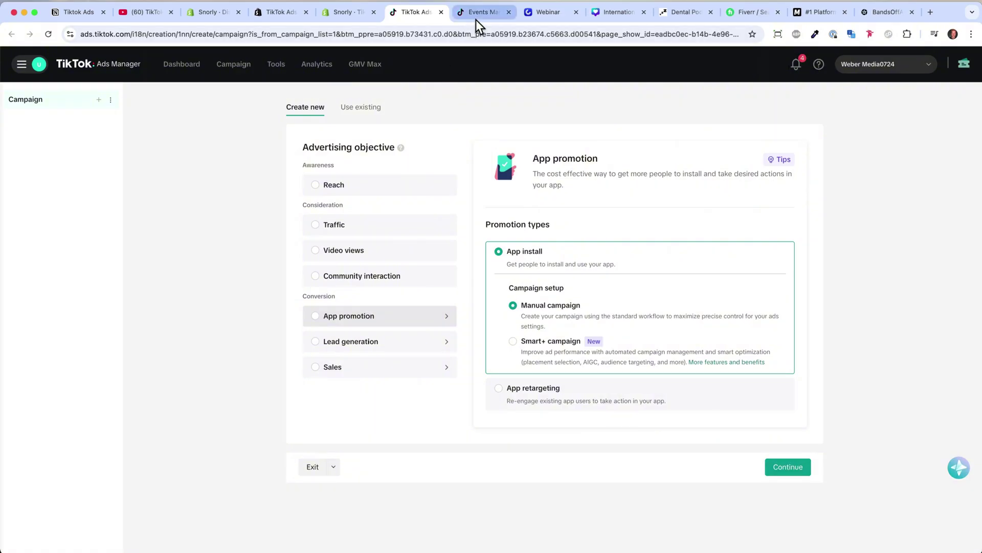
mouse_move(273, 67)
left_click(309, 182)
left_click(733, 138)
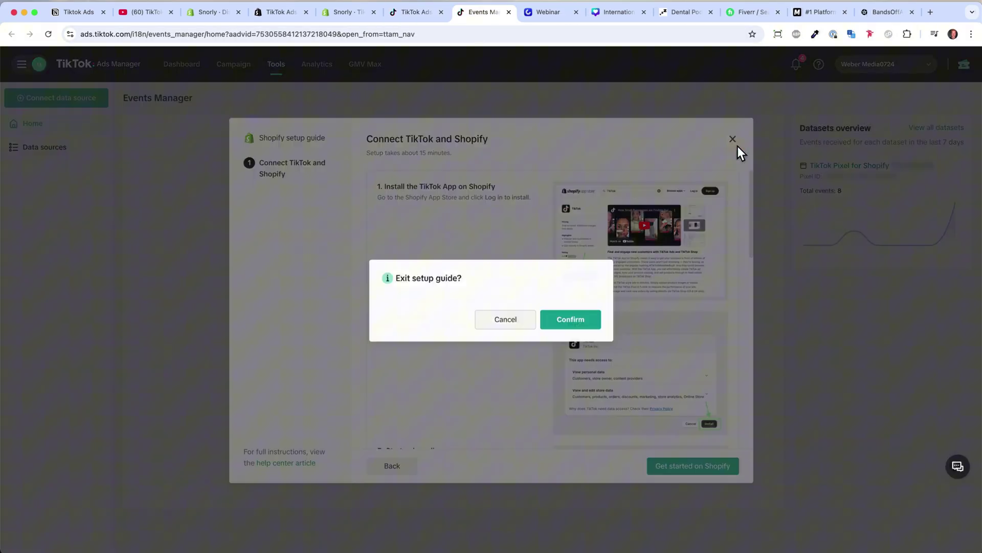
left_click(580, 325)
mouse_move(860, 242)
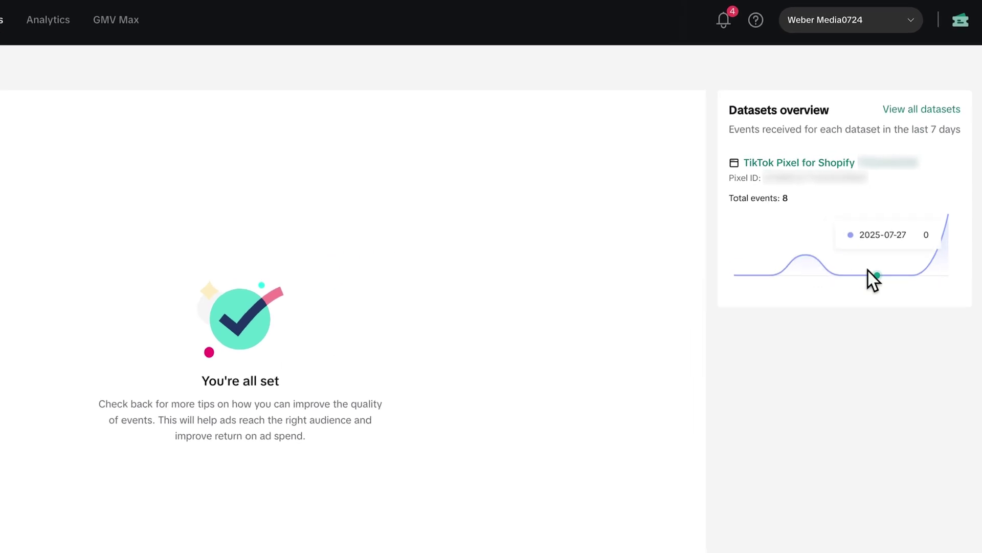
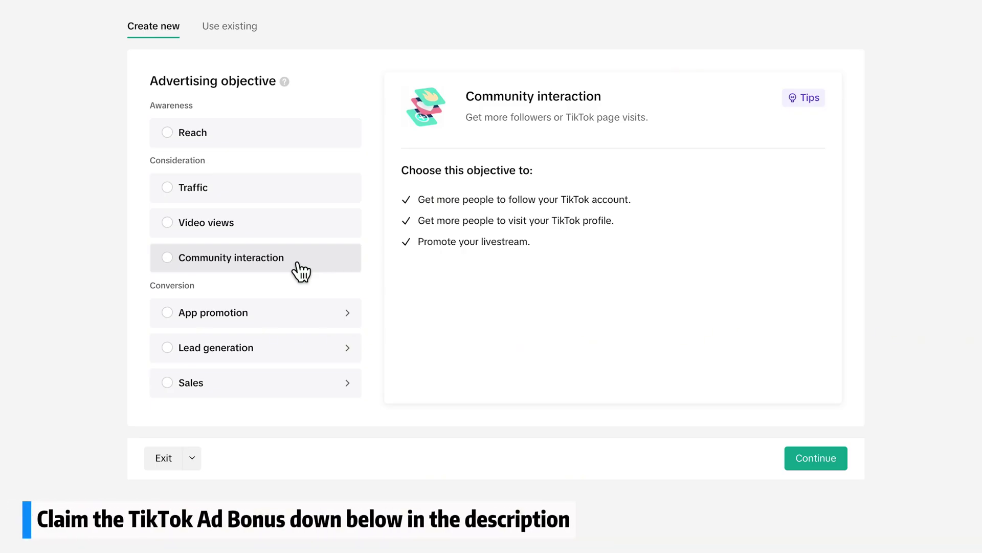
Choose the Sales advertising objective with Website as the sales destination and Manual campaign as the campaign type
mouse_move(259, 393)
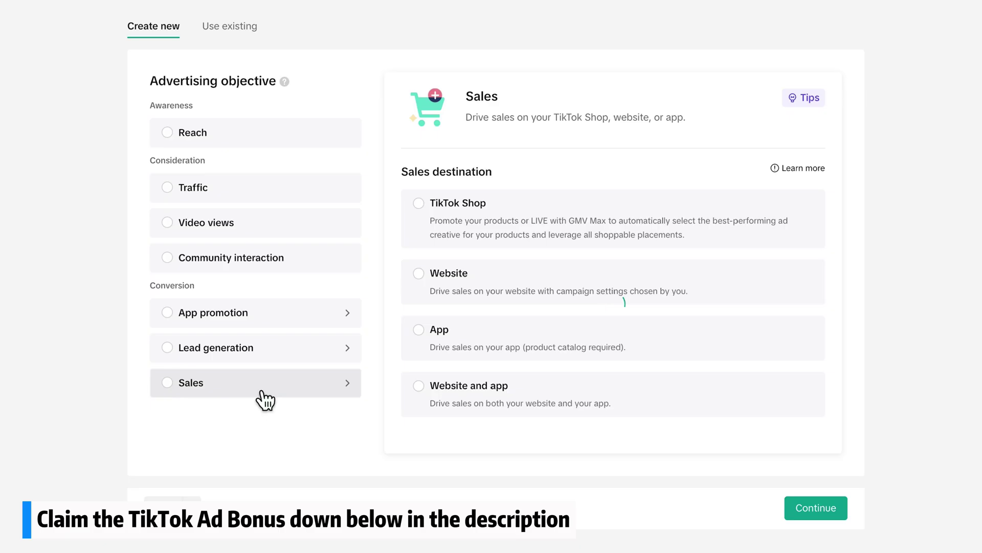
left_click(264, 399)
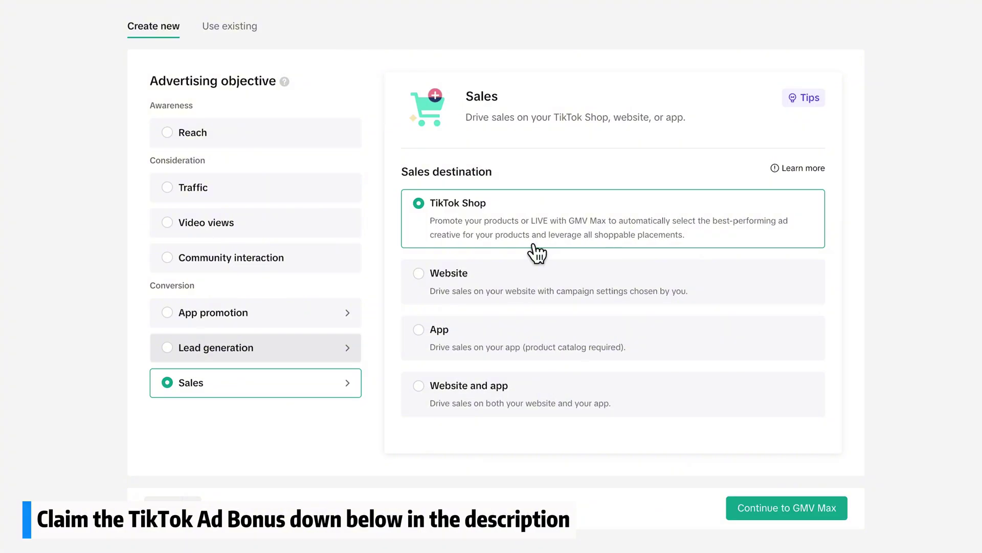
left_click(530, 283)
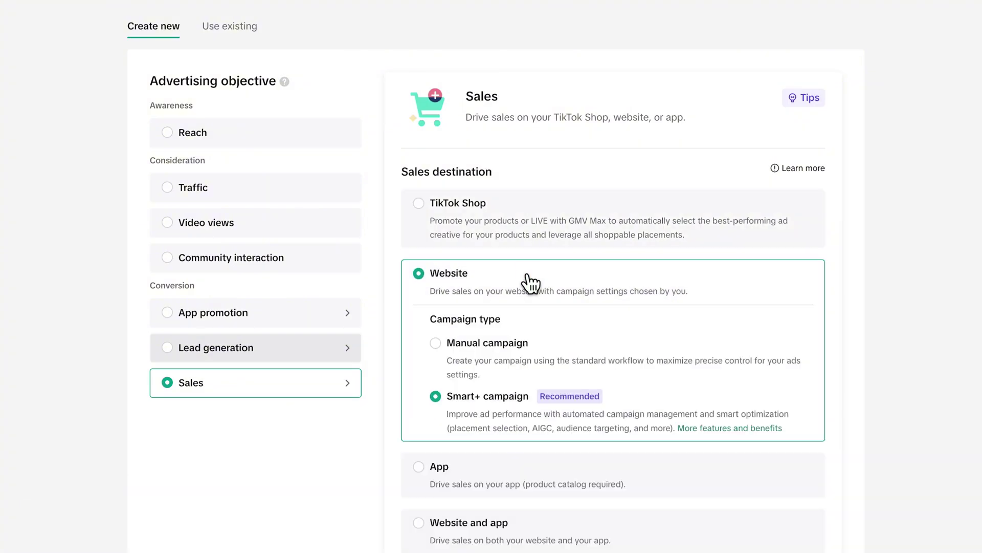
scroll(535, 345, "down", 2)
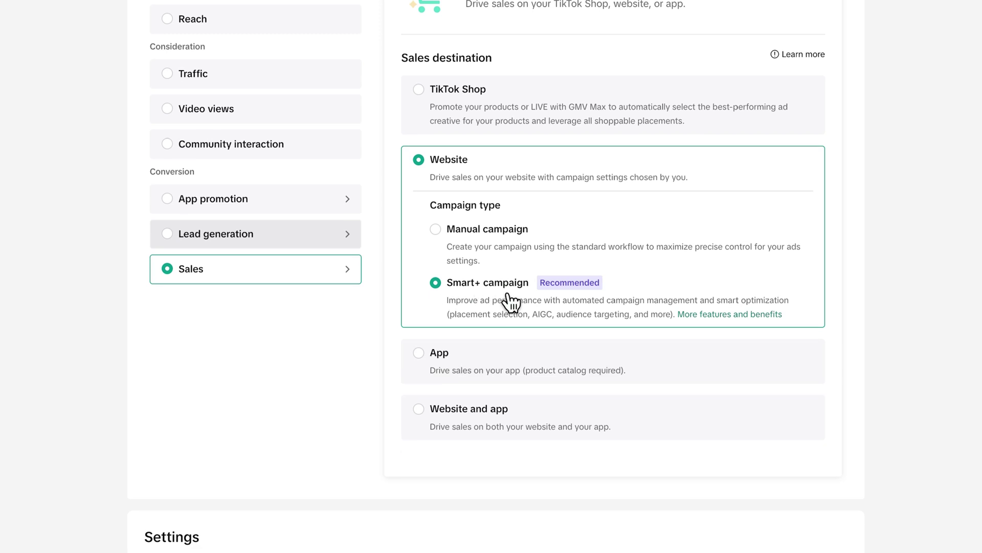
left_click(435, 231)
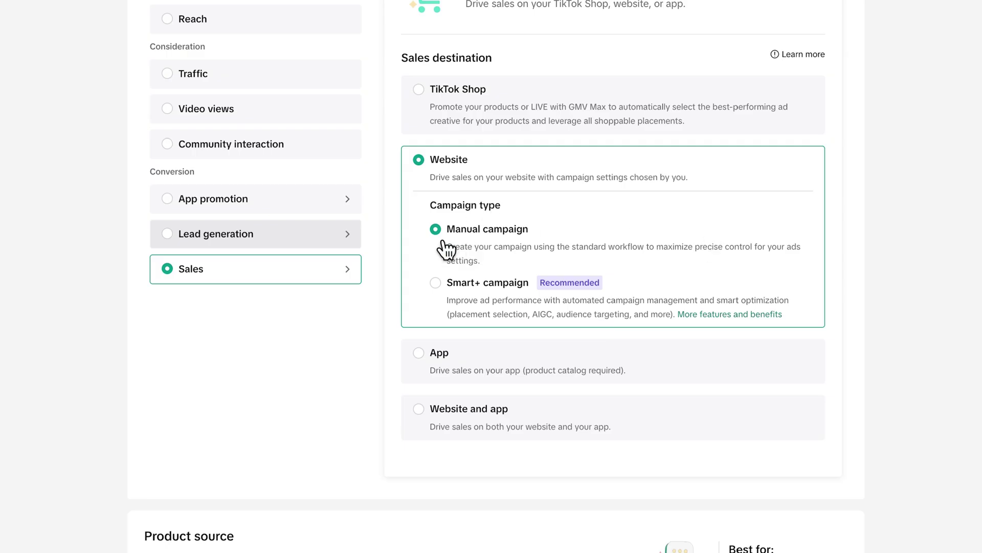
Name the campaign "Sales - Watches" and continue to the ad group settings
scroll(530, 249, "down", 1)
scroll(530, 249, "down", 7)
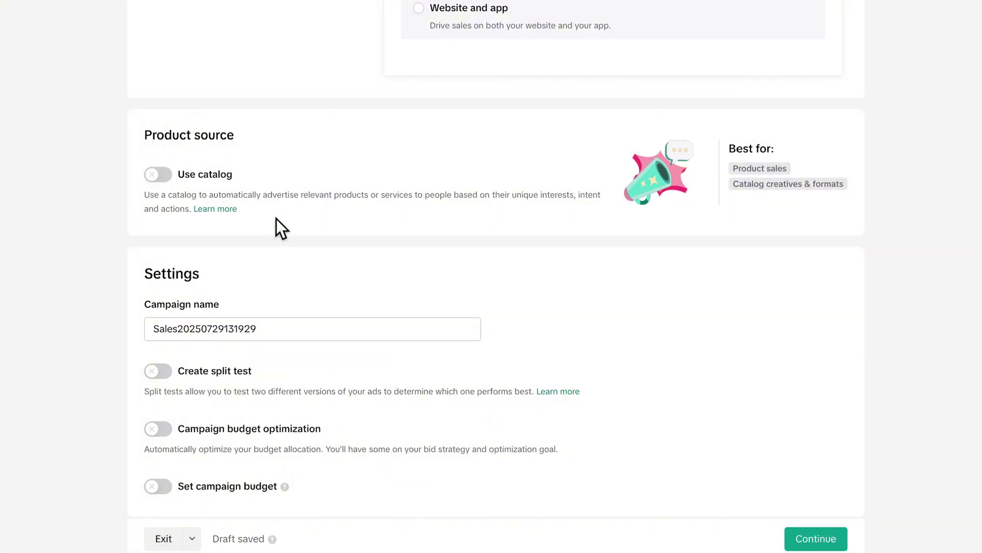
scroll(215, 191, "down", 1)
left_click(292, 318)
key("BackSpace")
key("BackSpace")
key("BackSpace")
key("BackSpace")
key("BackSpace")
key("BackSpace")
key("BackSpace")
key("BackSpace")
key("BackSpace")
key("BackSpace")
key("BackSpace")
key("BackSpace")
key("BackSpace")
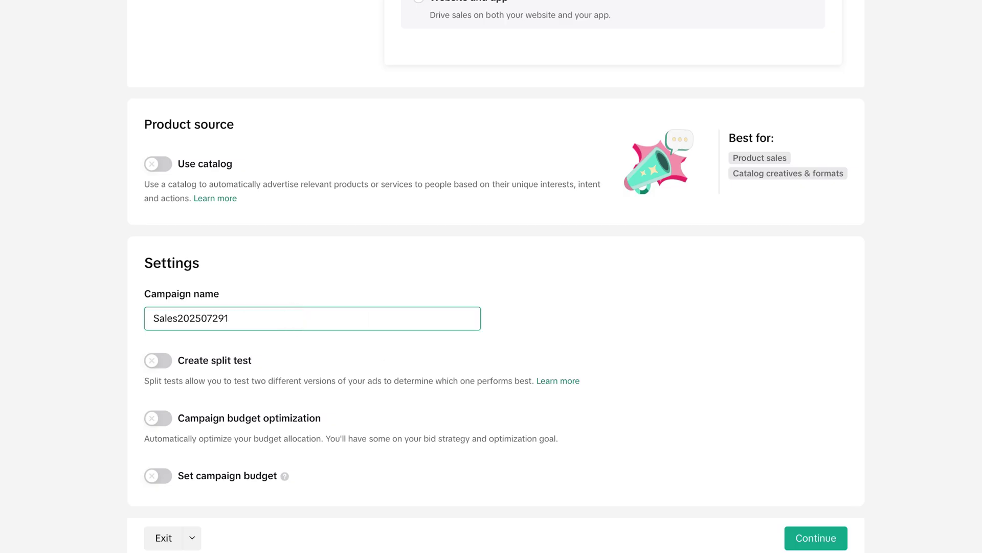
key("BackSpace")
type("- ")
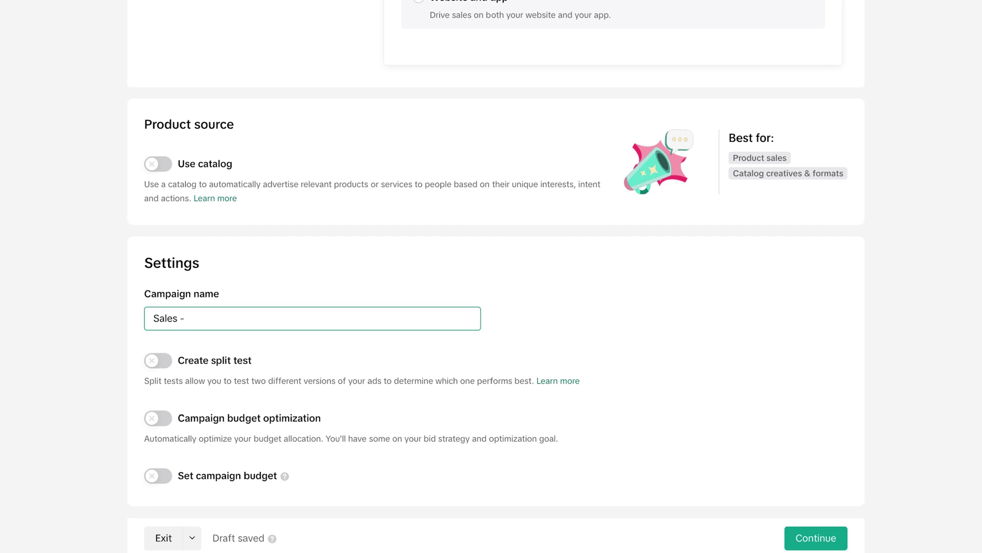
type("Watches")
left_click(806, 540)
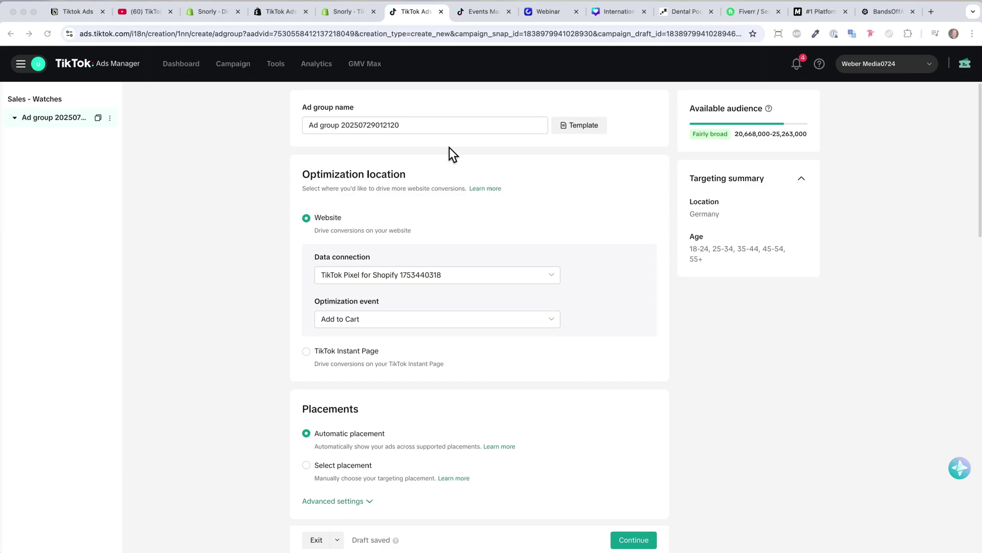
Rename the ad group as "Germany - Men 20-45 years"
triple_click(410, 127)
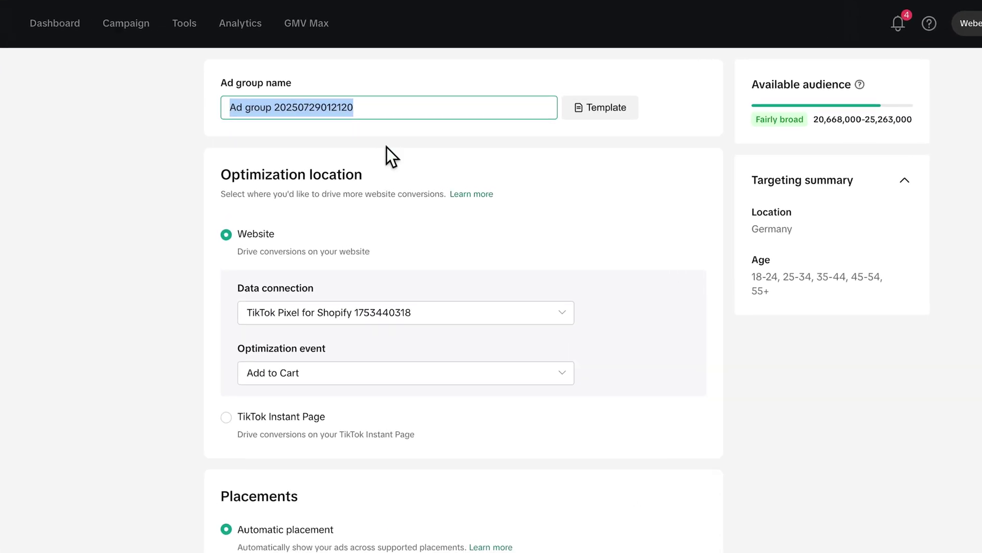
key("BackSpace")
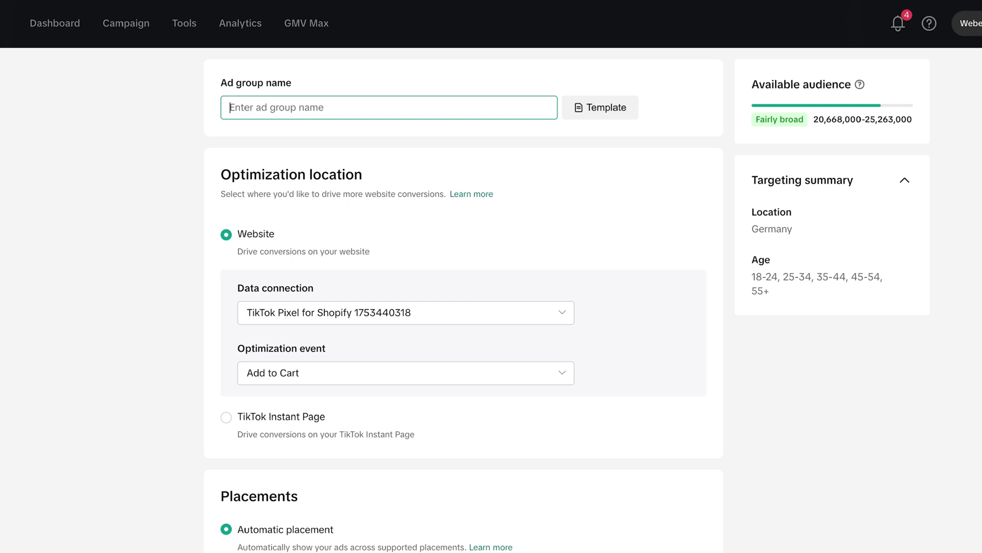
type("German")
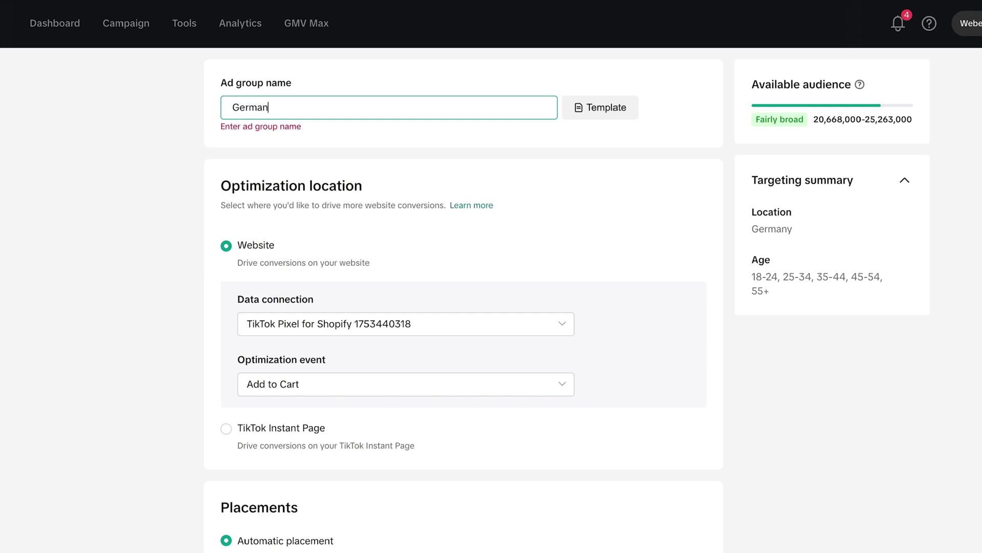
type("y - Me")
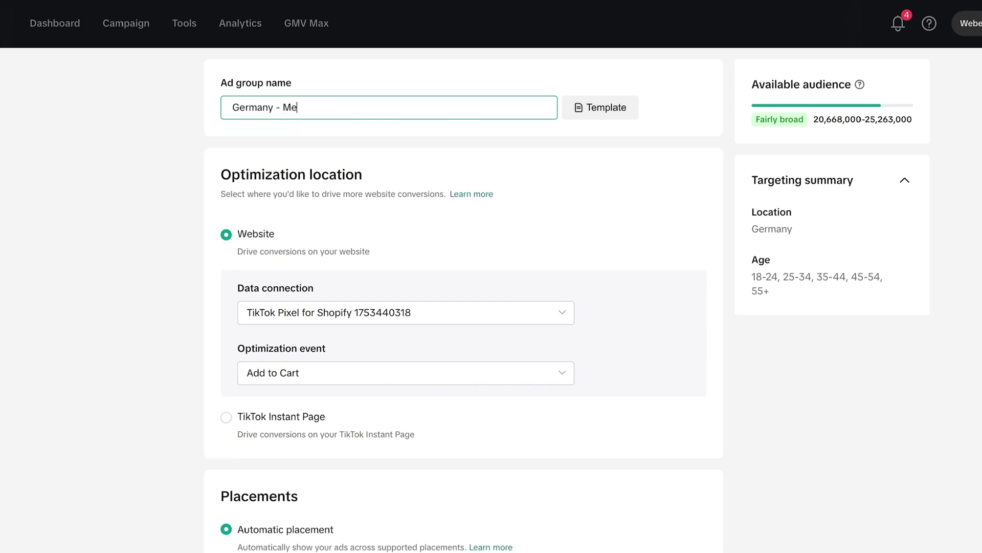
type("n 20-45 years")
Review the available data connections and optimization events for the ad group's website conversions
left_click(434, 313)
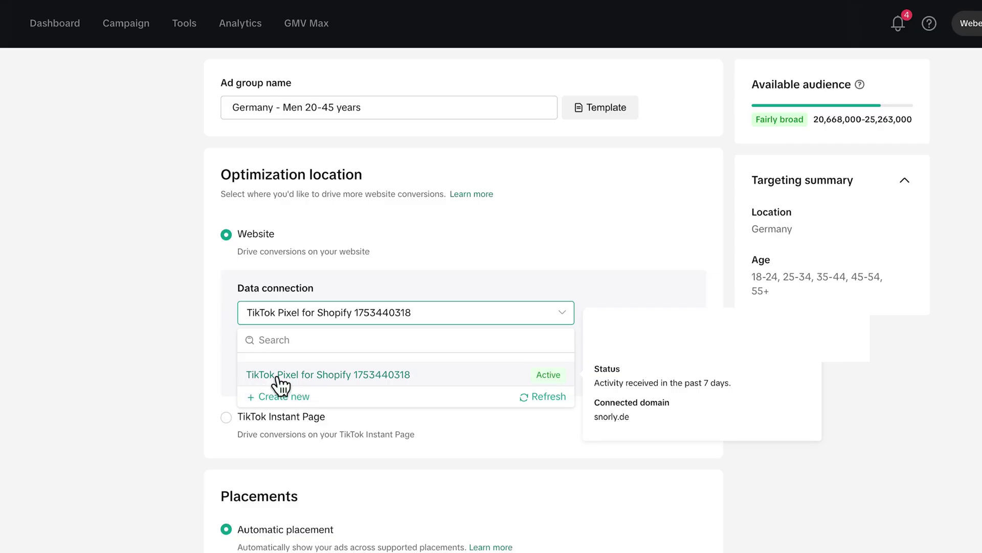
left_click(394, 313)
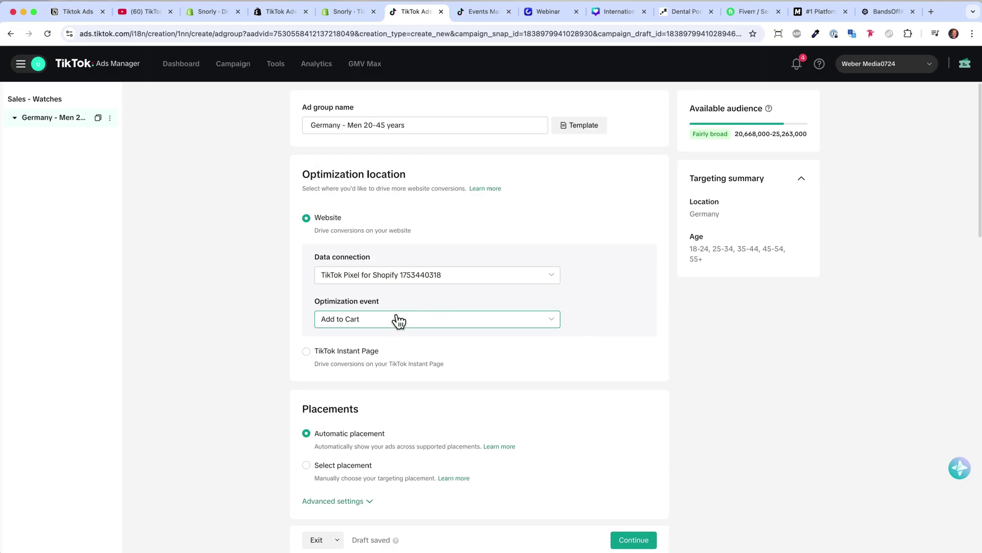
left_click(397, 320)
mouse_move(402, 381)
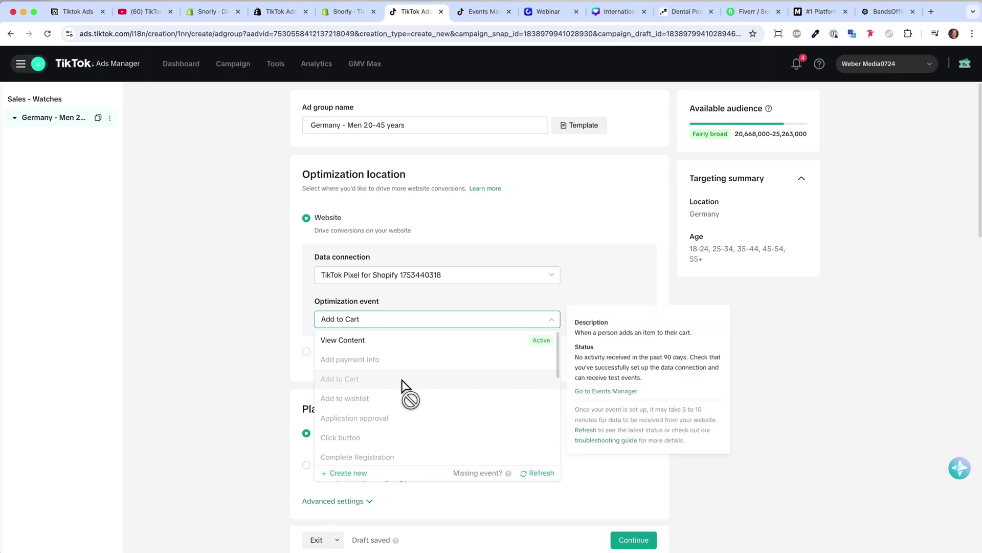
left_click(439, 305)
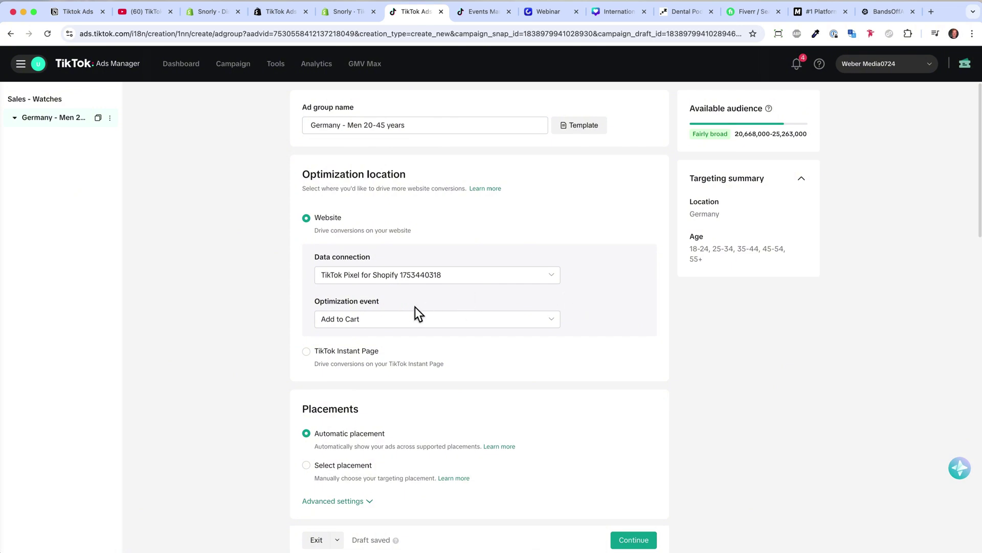
Switch the ad group to manually selected placements and keep only TikTok, excluding Global App Bundle and Pangle
scroll(566, 307, "down", 3)
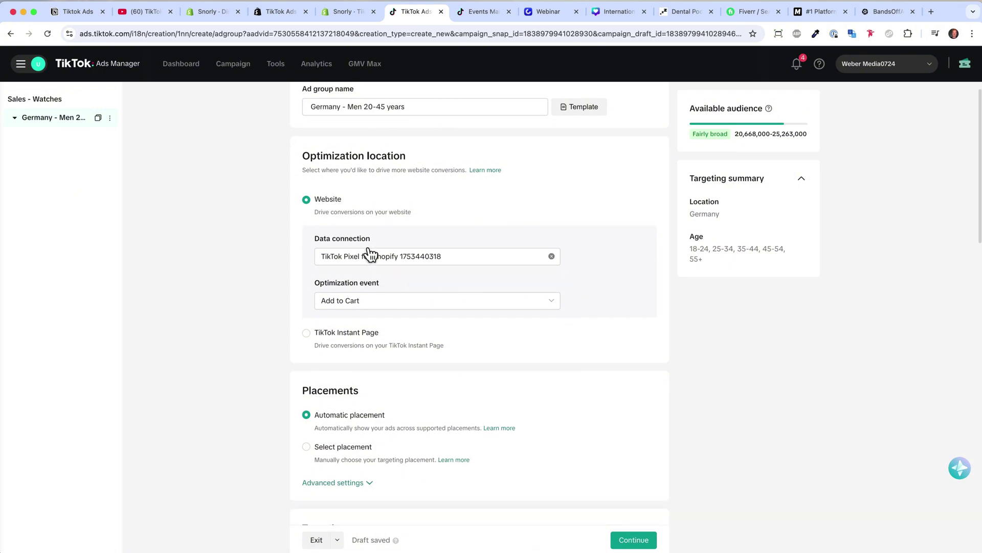
scroll(368, 306, "down", 5)
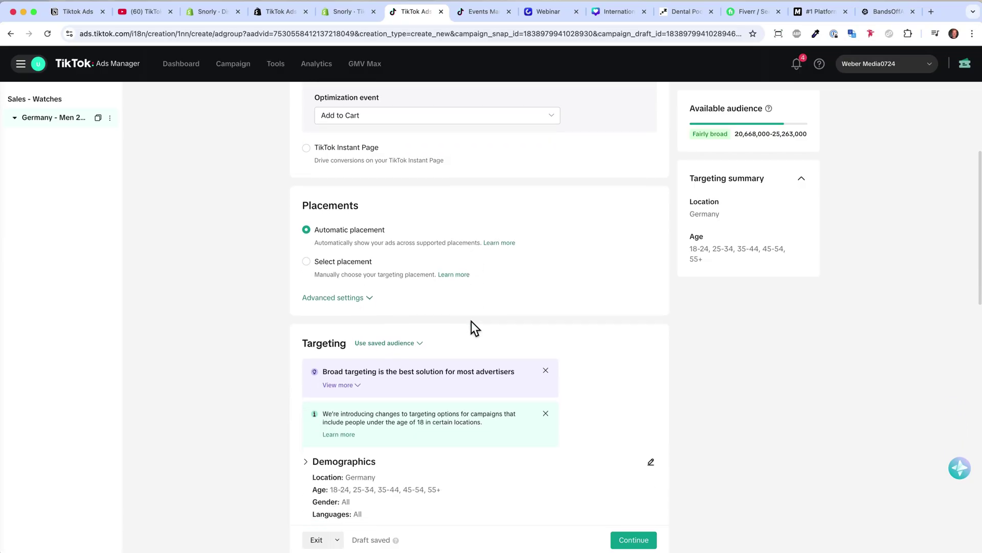
left_click(307, 262)
scroll(487, 296, "down", 3)
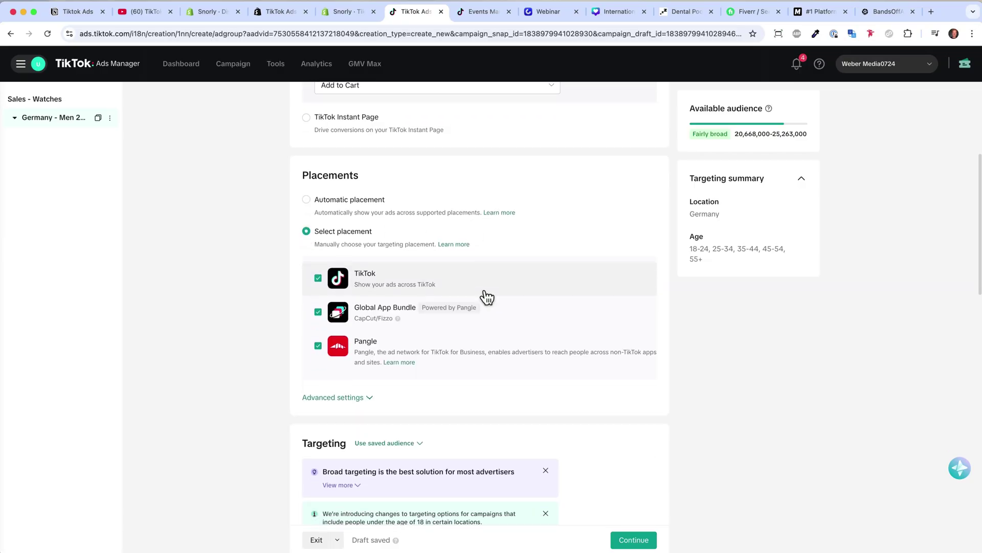
left_click(318, 265)
left_click(318, 299)
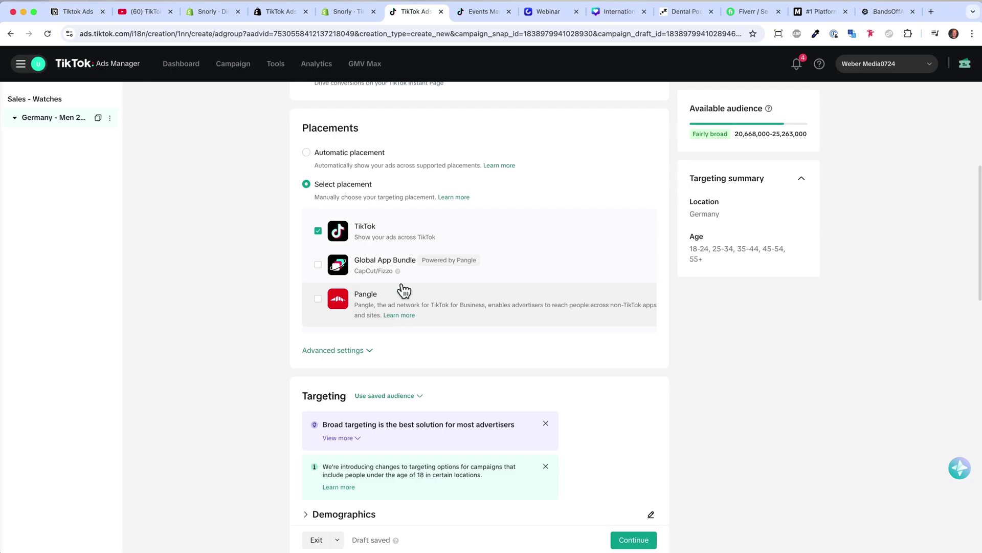
Read the full broad targeting recommendation in the Targeting section and collapse it again
scroll(403, 291, "down", 1)
scroll(412, 312, "down", 3)
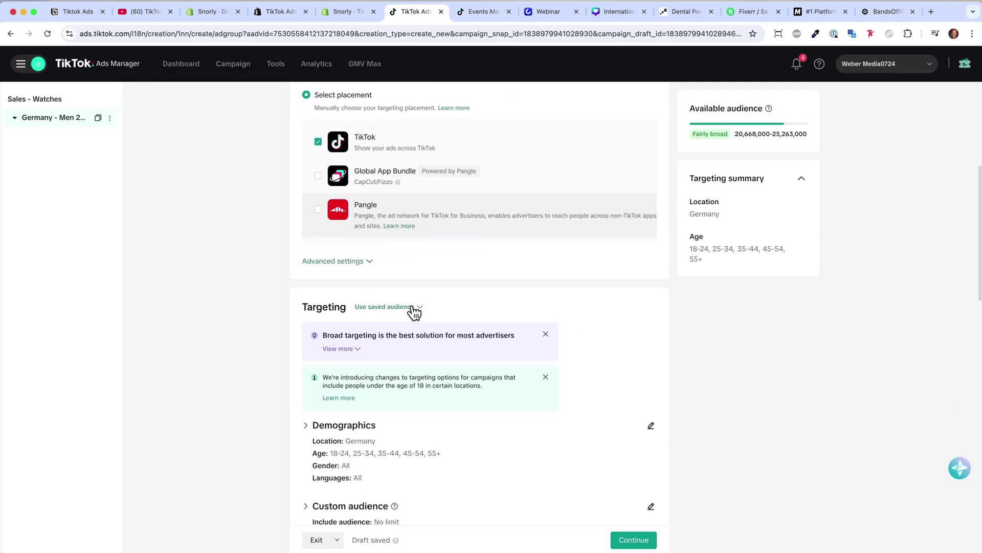
scroll(414, 312, "down", 5)
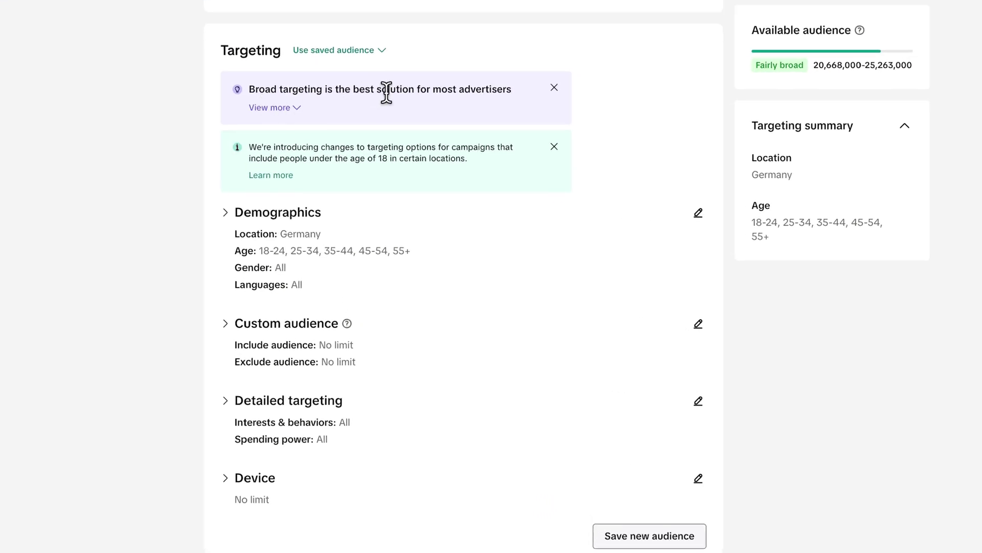
left_click(286, 108)
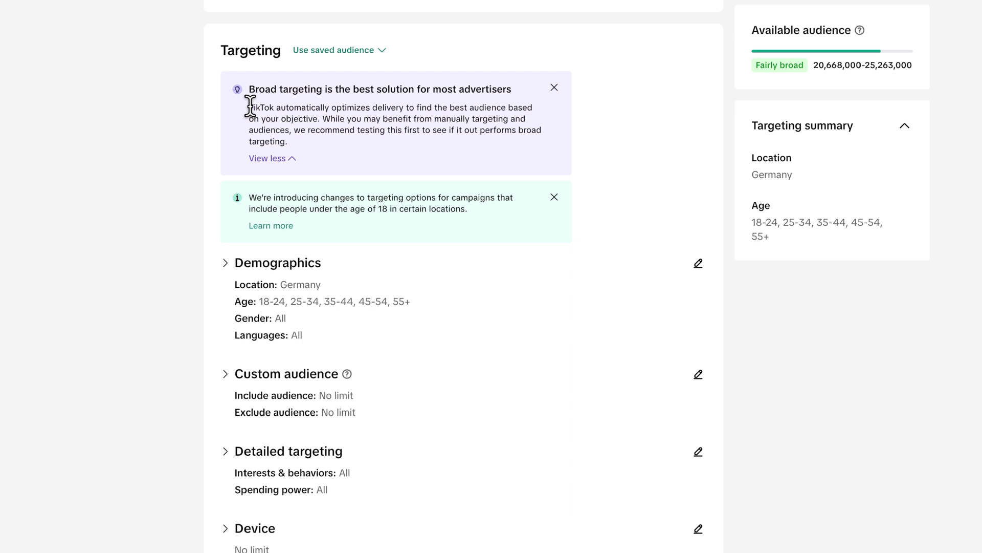
left_click(274, 159)
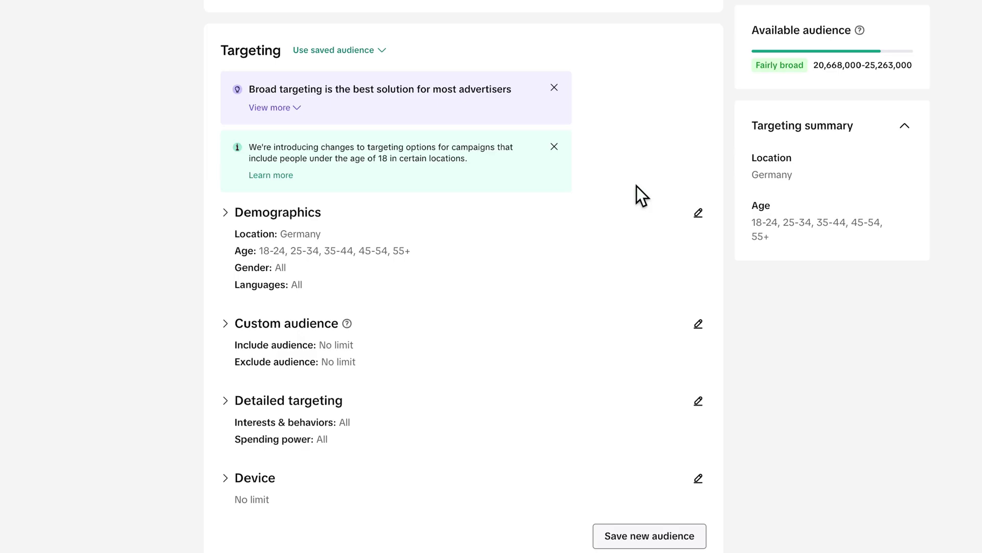
Edit the demographics to exclude the 45-54 and 55+ age groups, leaving 18-24, 25-34 and 35-44
left_click(699, 214)
scroll(548, 285, "down", 2)
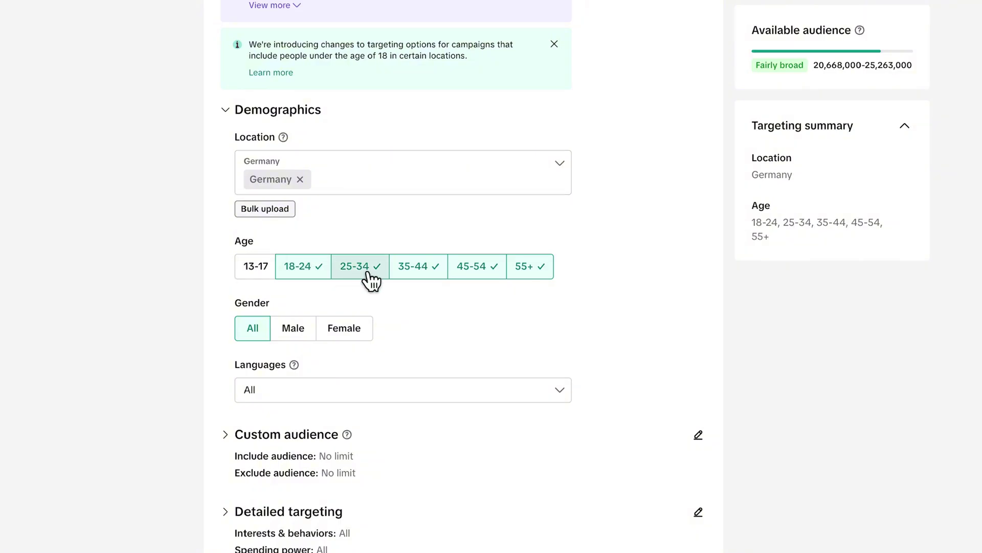
left_click(475, 277)
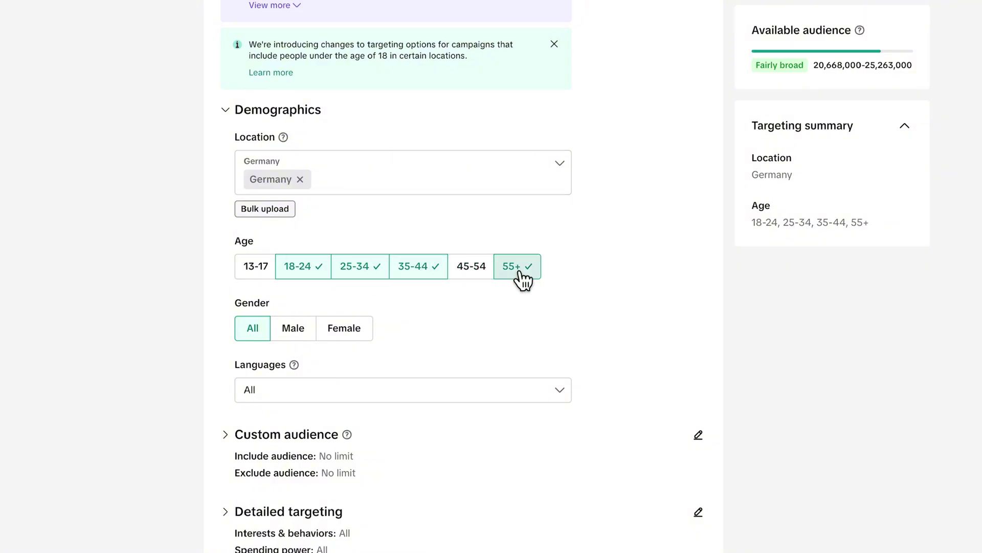
left_click(520, 273)
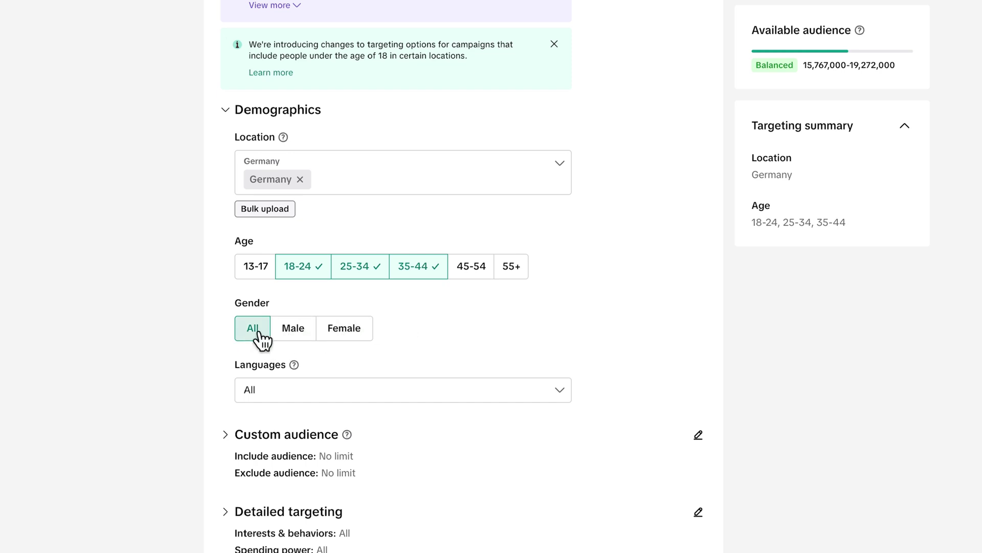
Restrict the audience's languages to German in the demographics
scroll(471, 328, "down", 3)
left_click(397, 254)
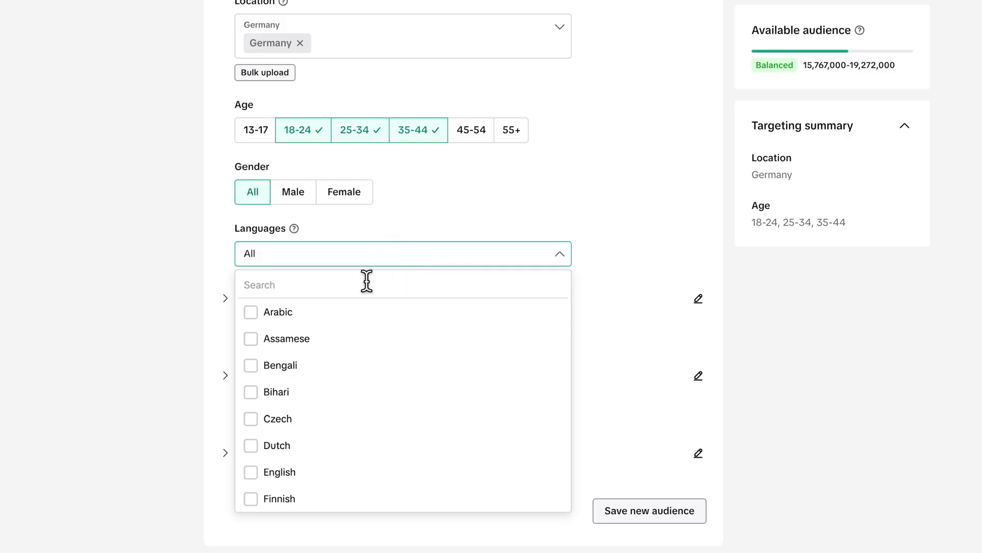
scroll(374, 377, "down", 4)
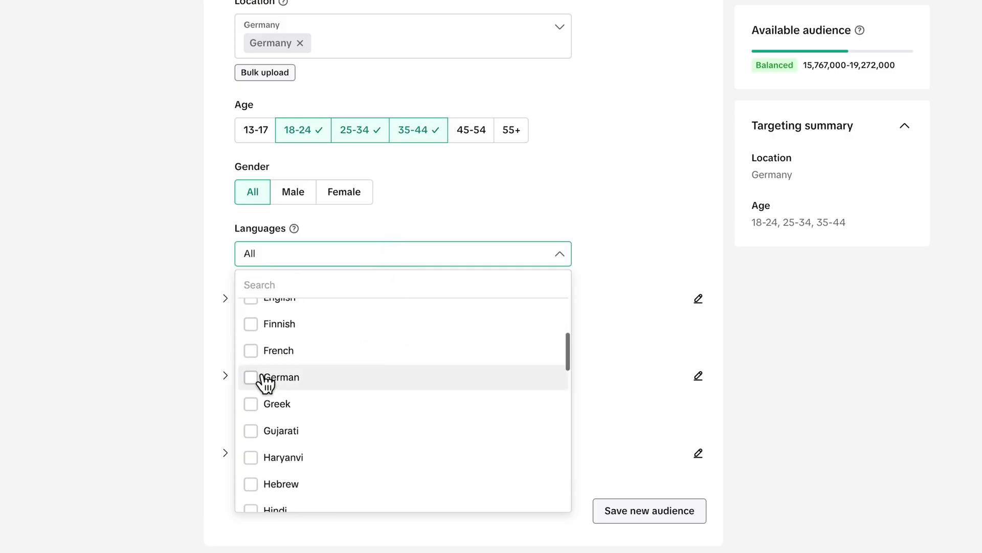
left_click(251, 377)
left_click(412, 226)
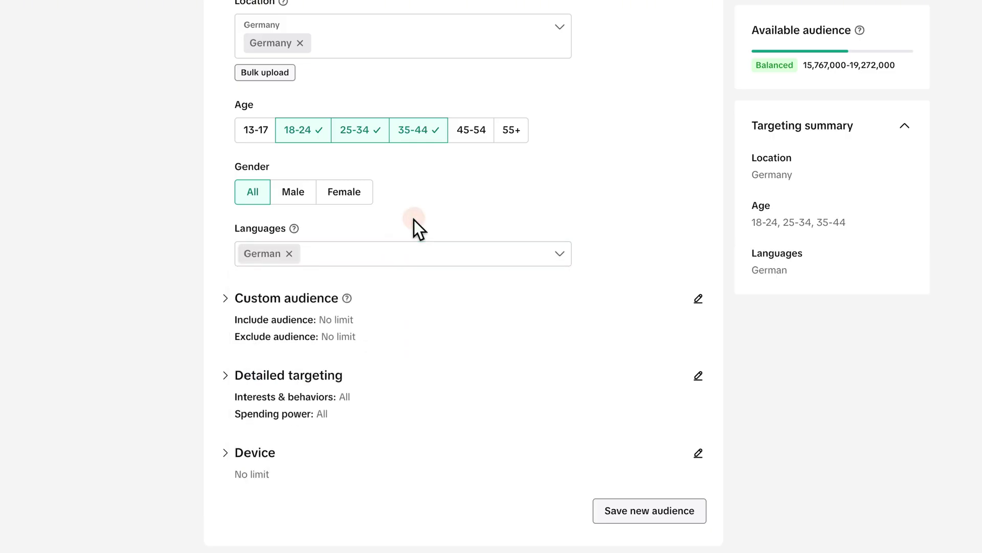
Examine the custom audience settings and the audiences available for inclusion, then collapse the section
scroll(652, 277, "down", 1)
scroll(653, 276, "down", 2)
scroll(691, 110, "up", 8)
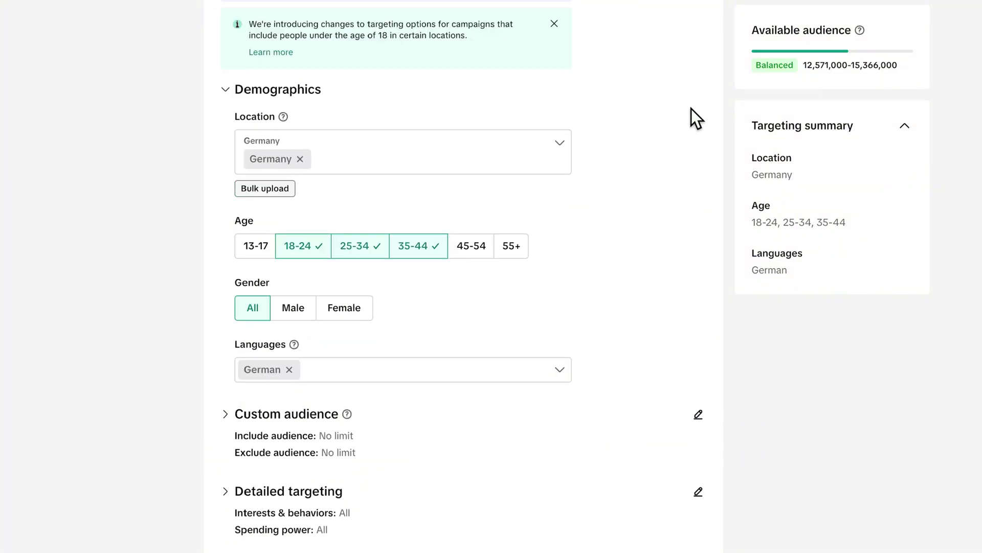
scroll(704, 136, "down", 5)
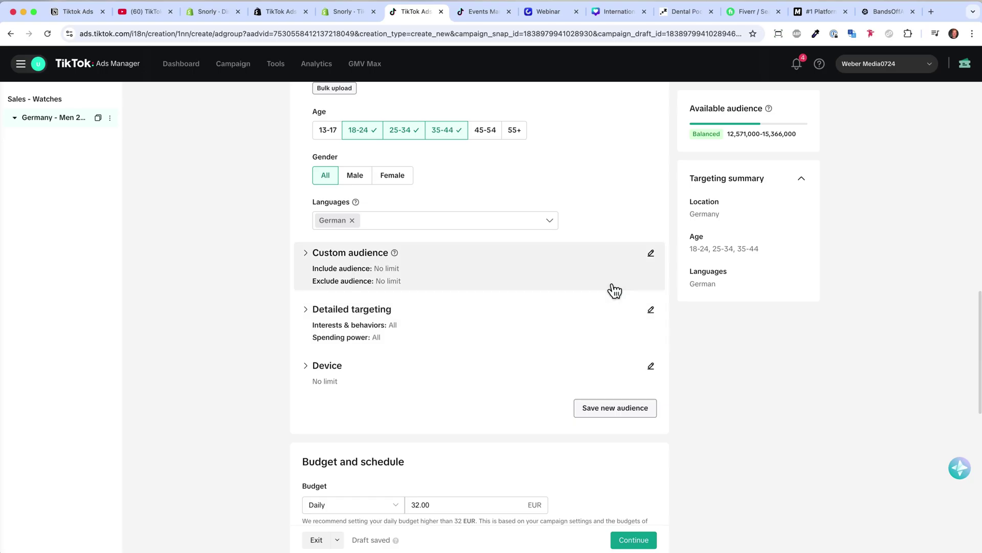
left_click(569, 273)
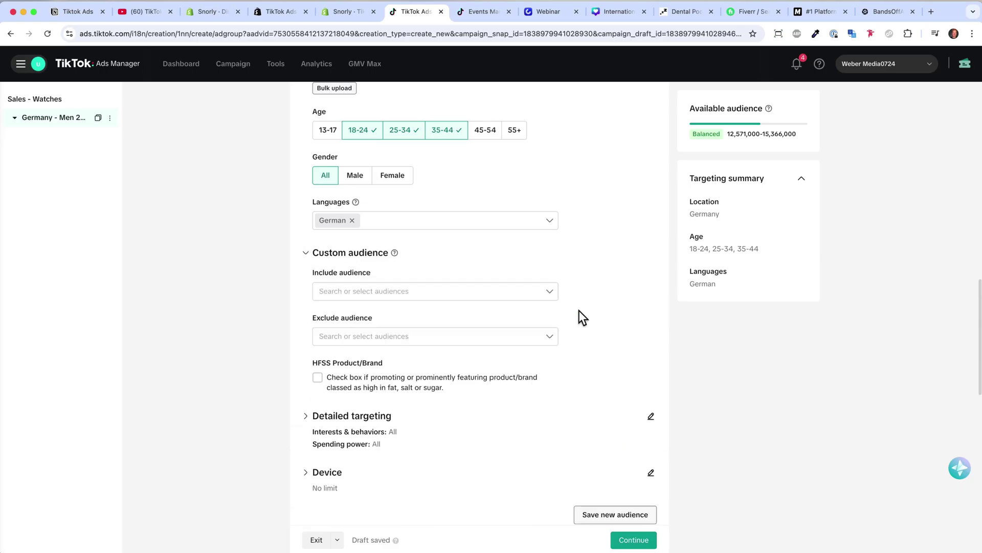
left_click(539, 300)
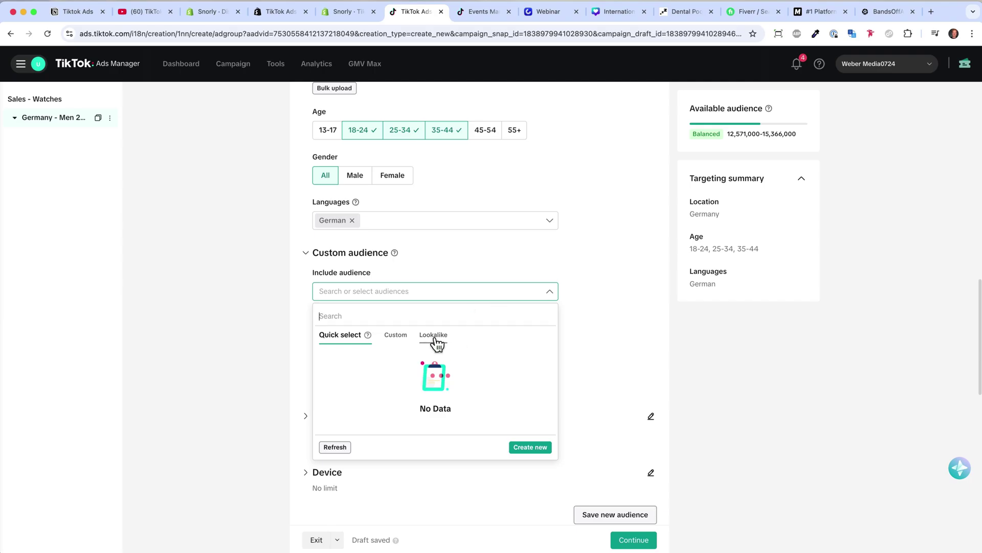
left_click(548, 293)
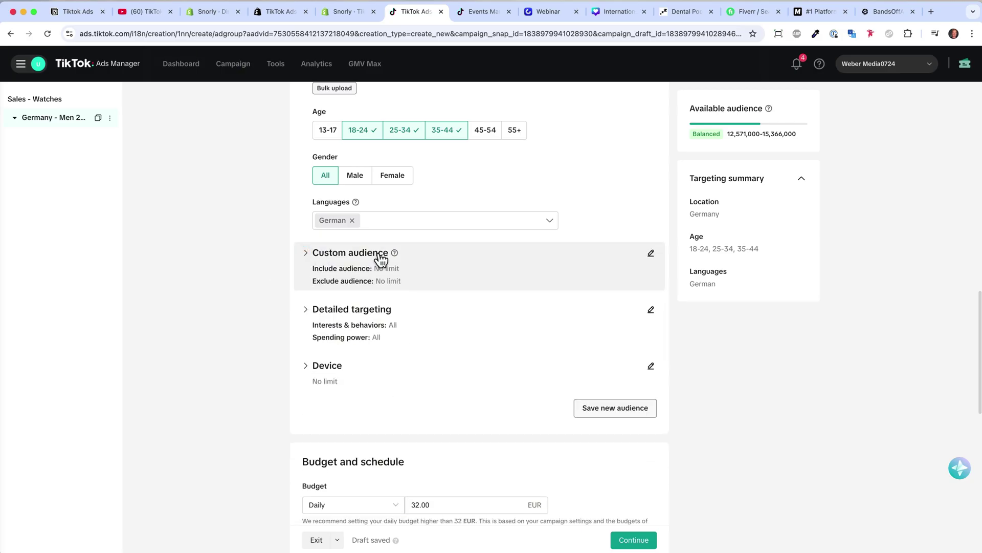
Search the interests and behaviors for "watch" and add Watches as both a purchase intention and an interest
left_click(654, 313)
scroll(522, 282, "down", 2)
left_click(412, 251)
left_click(284, 62)
type("watch")
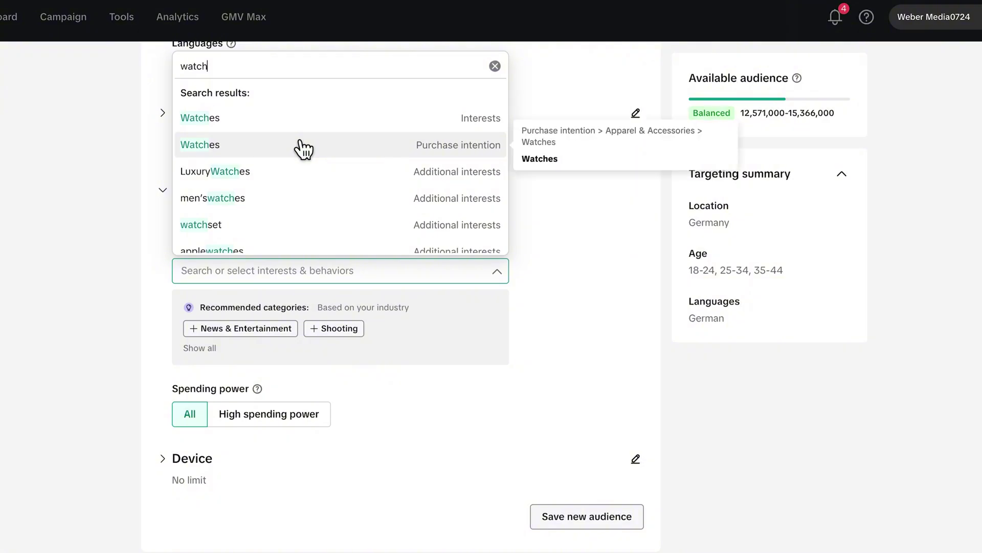
left_click(455, 148)
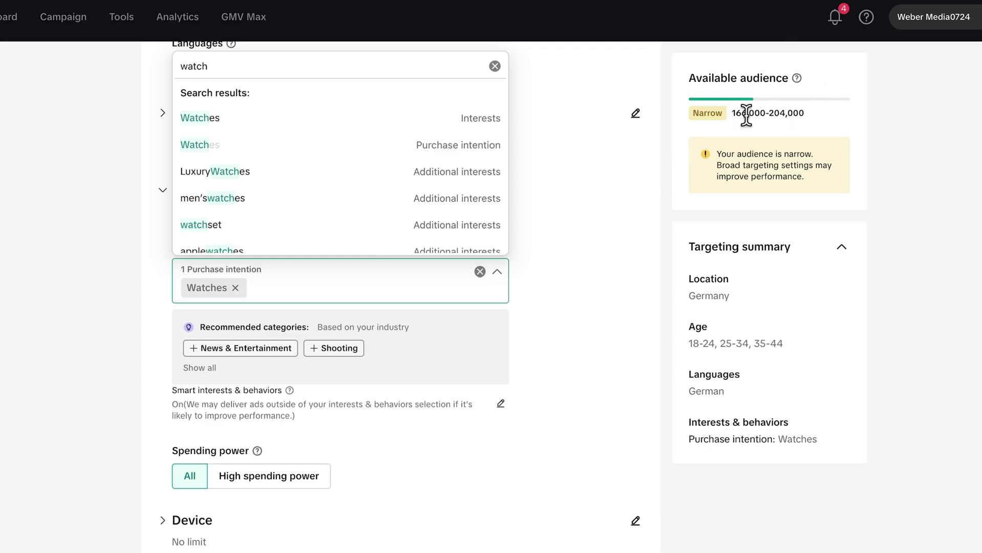
mouse_move(487, 132)
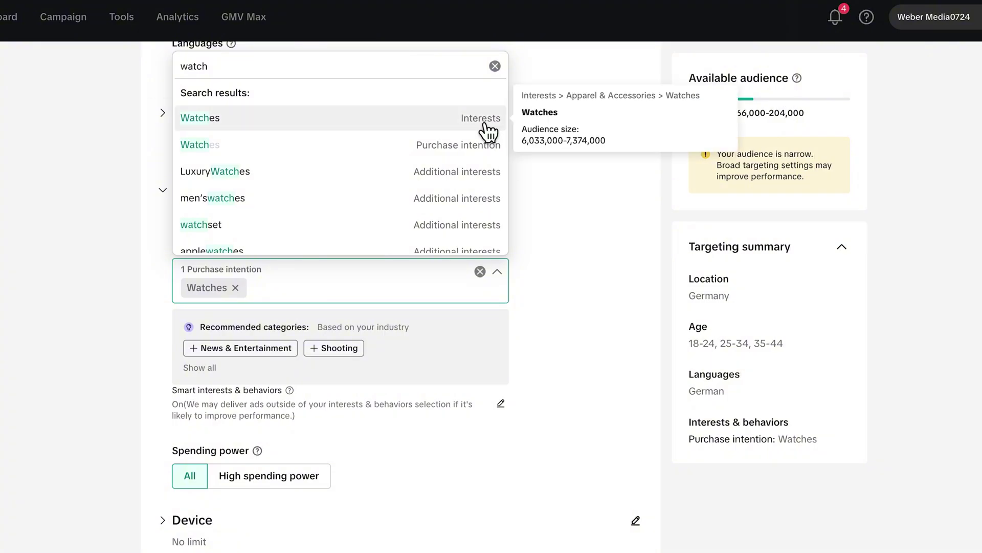
left_click(488, 132)
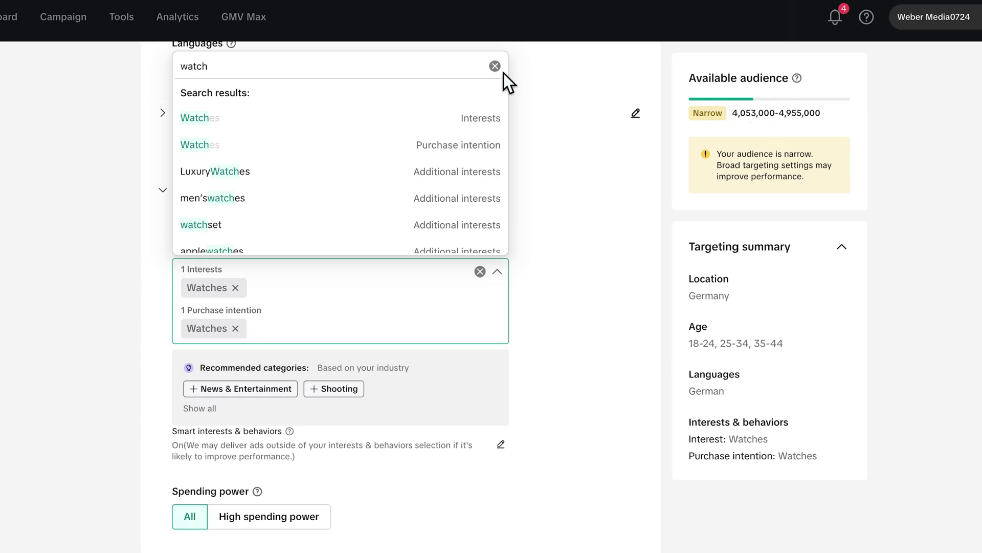
left_click(584, 77)
Try limiting the audience to High spending power, and return the spending power setting to All
scroll(571, 244, "down", 1)
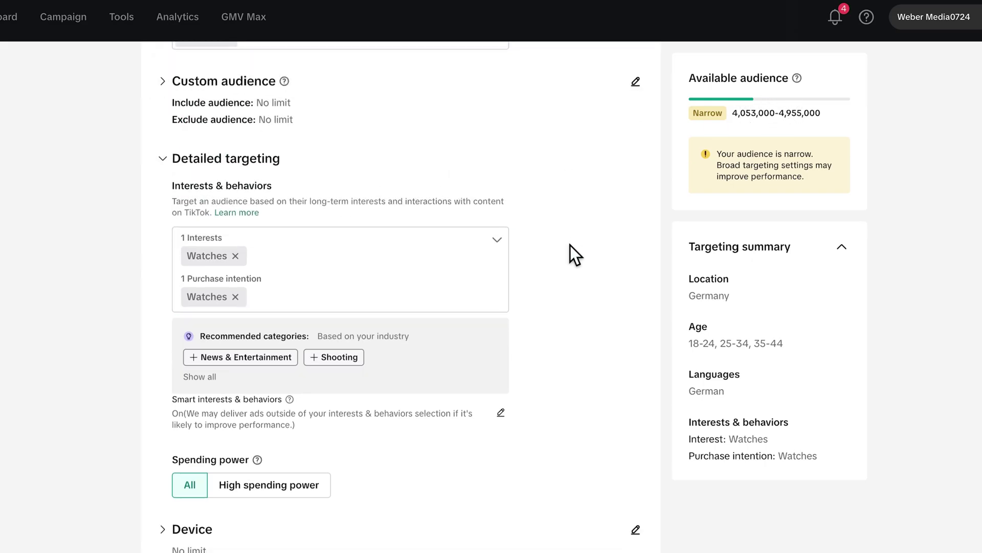
scroll(519, 262, "down", 4)
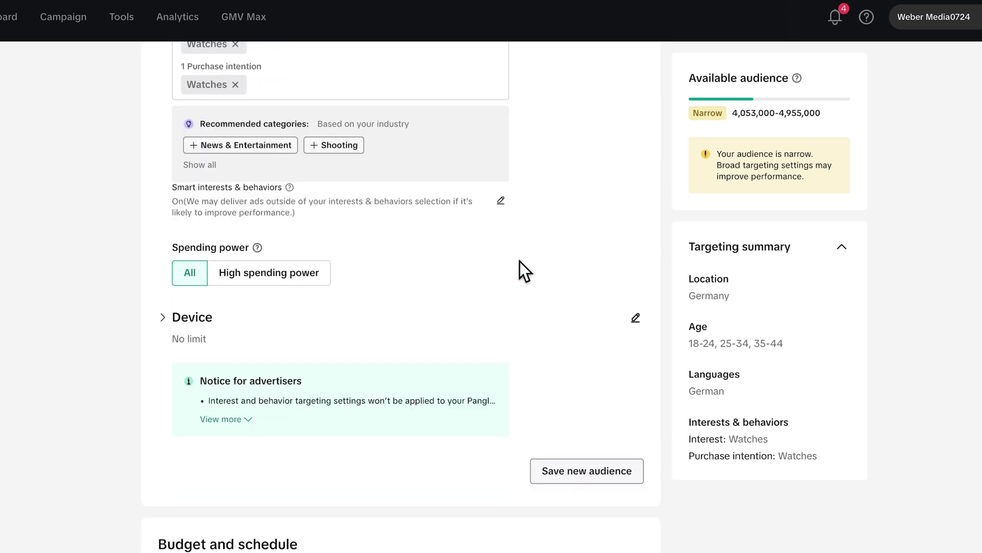
left_click(270, 278)
mouse_move(258, 253)
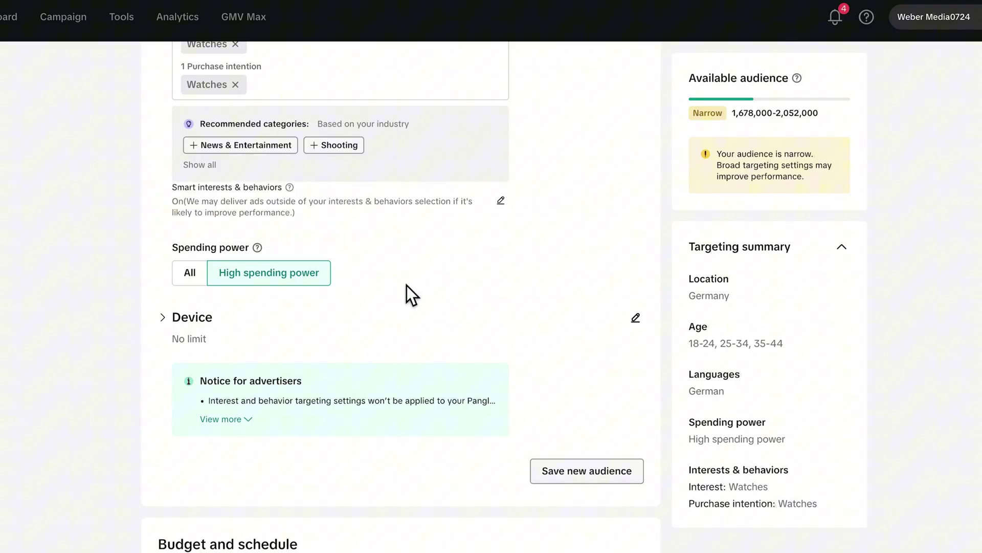
scroll(406, 284, "up", 1)
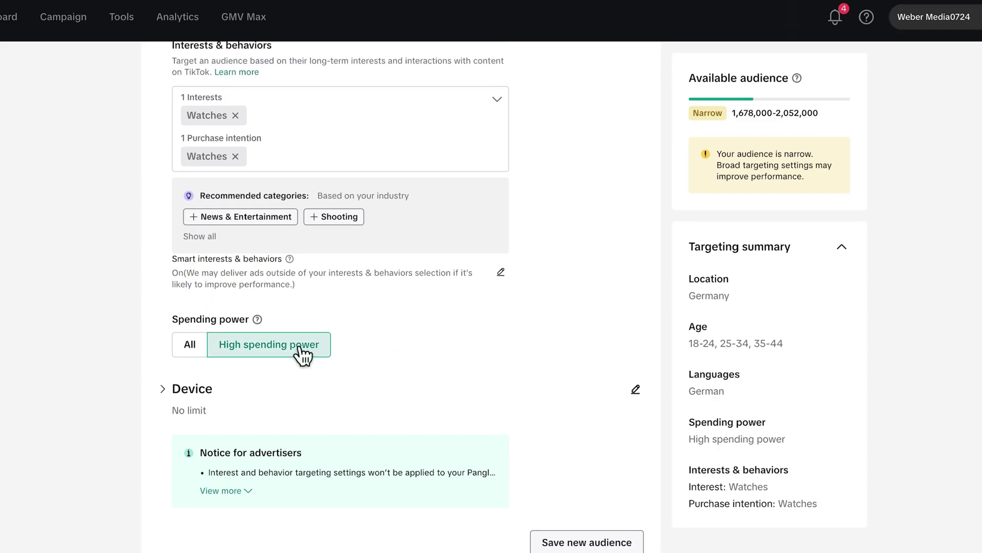
left_click(191, 346)
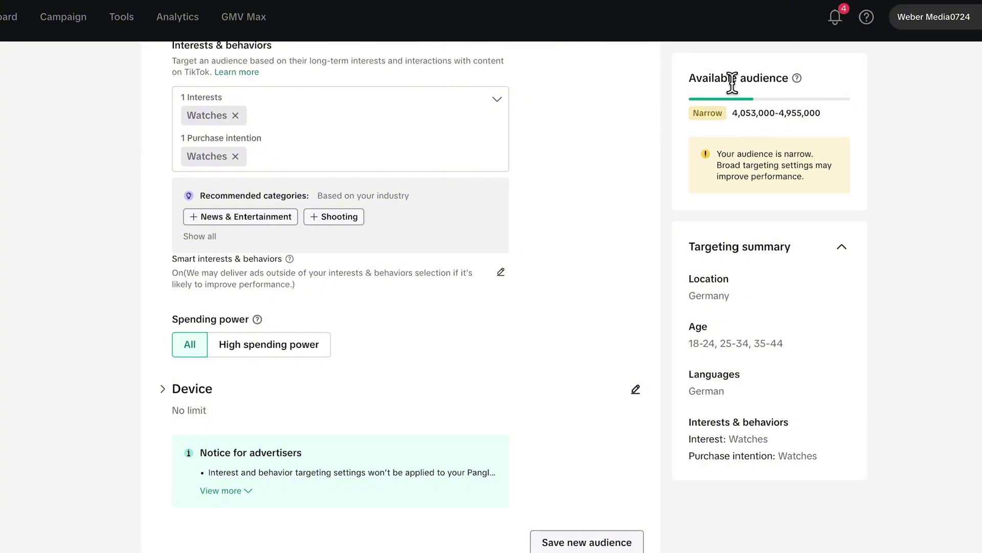
Set the ad group's daily budget to 25 EUR
scroll(542, 357, "down", 10)
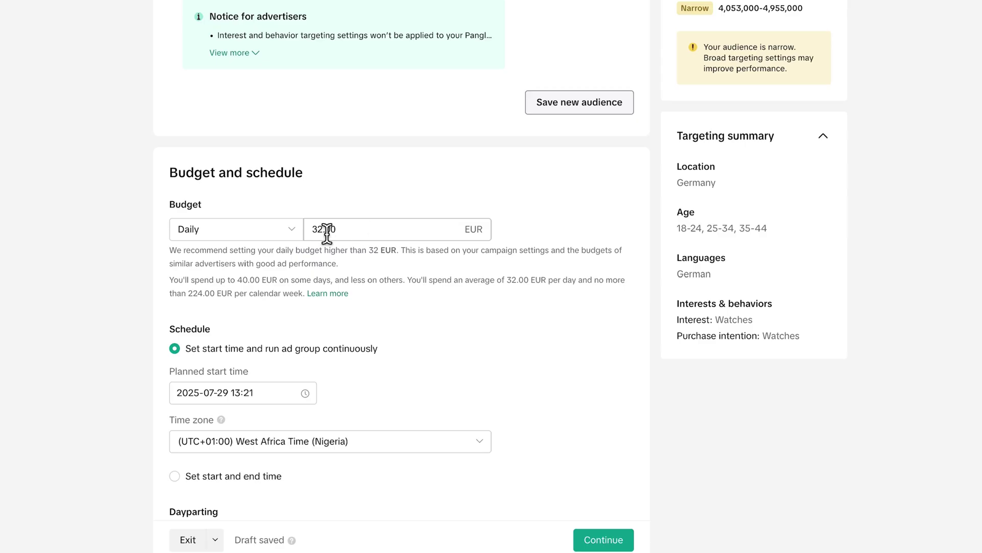
left_click_drag(360, 228, 263, 228)
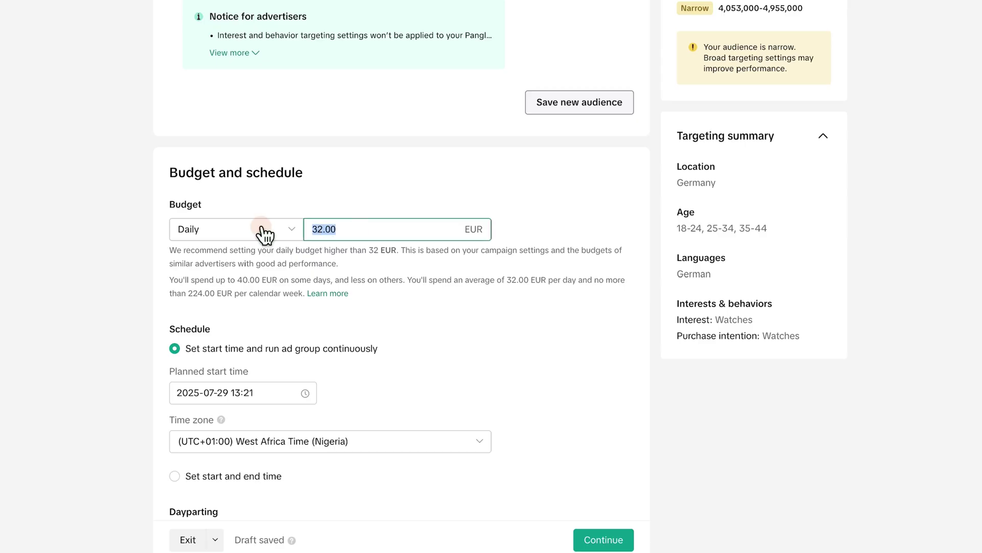
type("20")
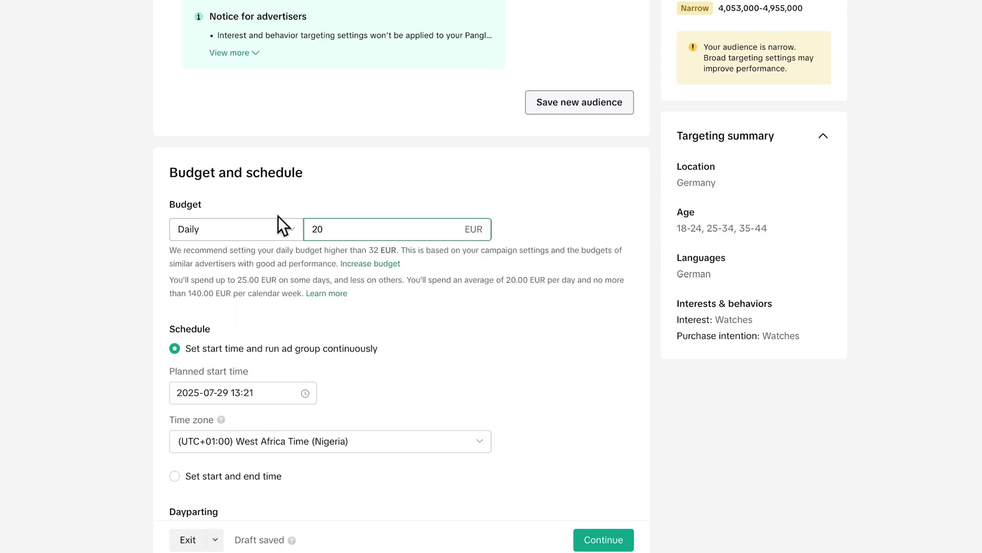
key("BackSpace")
key("BackSpace")
type("25")
left_click(448, 287)
Set the schedule's time zone to (UTC+02:00) Central European Summer Time (Germany)
scroll(448, 287, "down", 4)
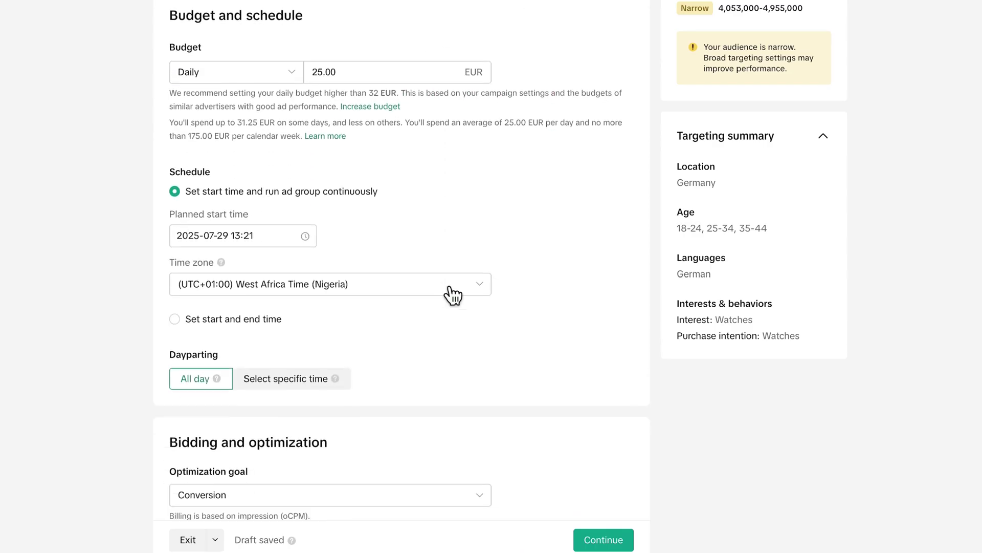
left_click(273, 277)
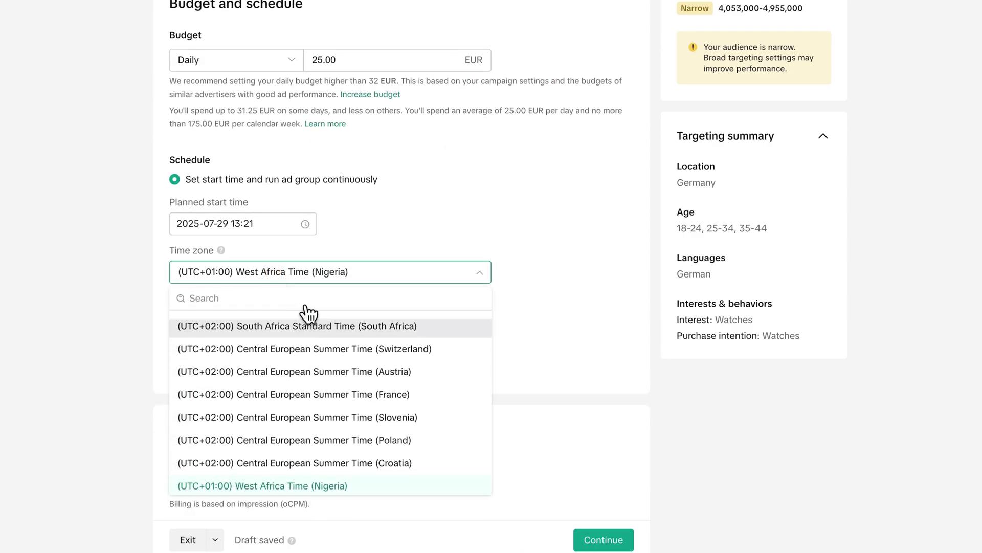
left_click(285, 300)
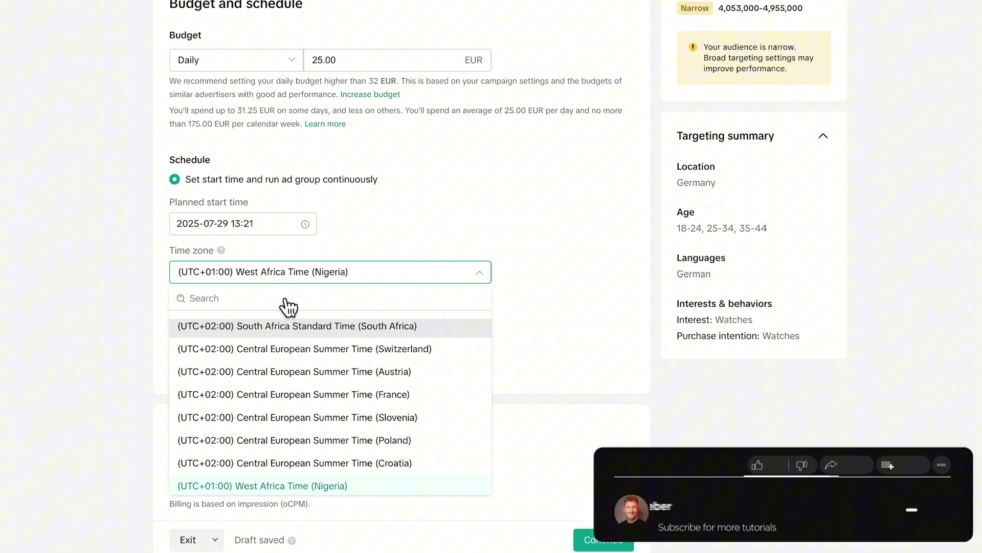
type("germany")
left_click(292, 329)
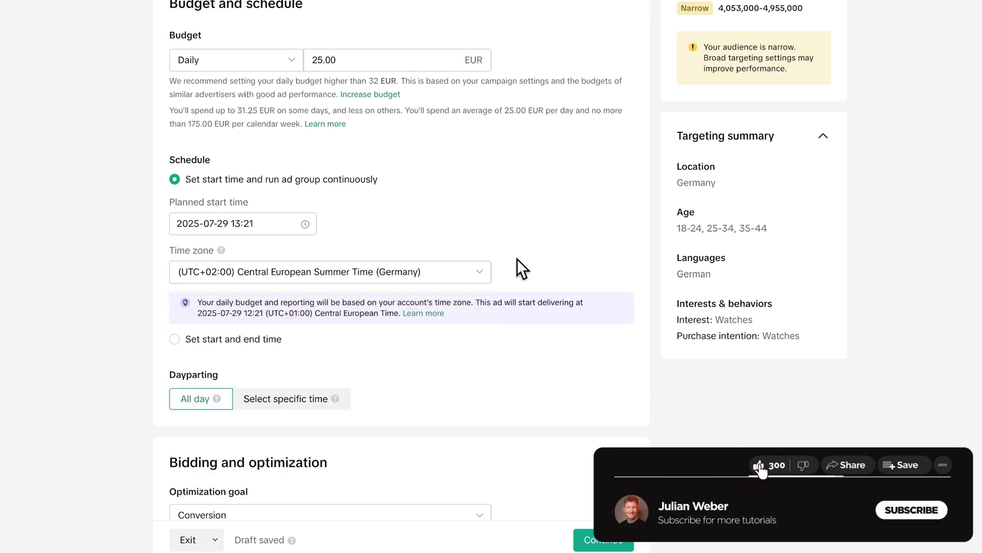
Try a target CPA of 50 EUR per conversion, and clear the value again
scroll(549, 360, "down", 5)
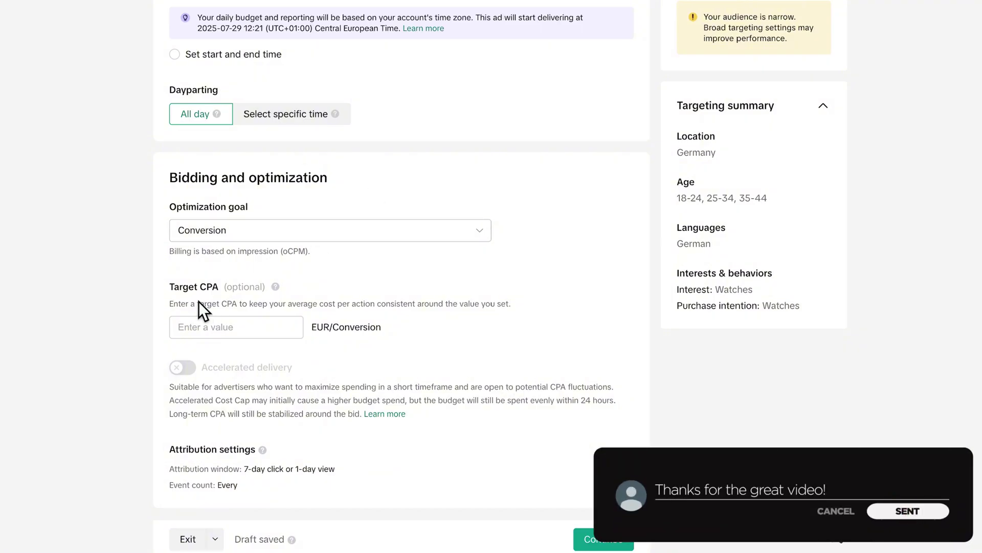
left_click(208, 328)
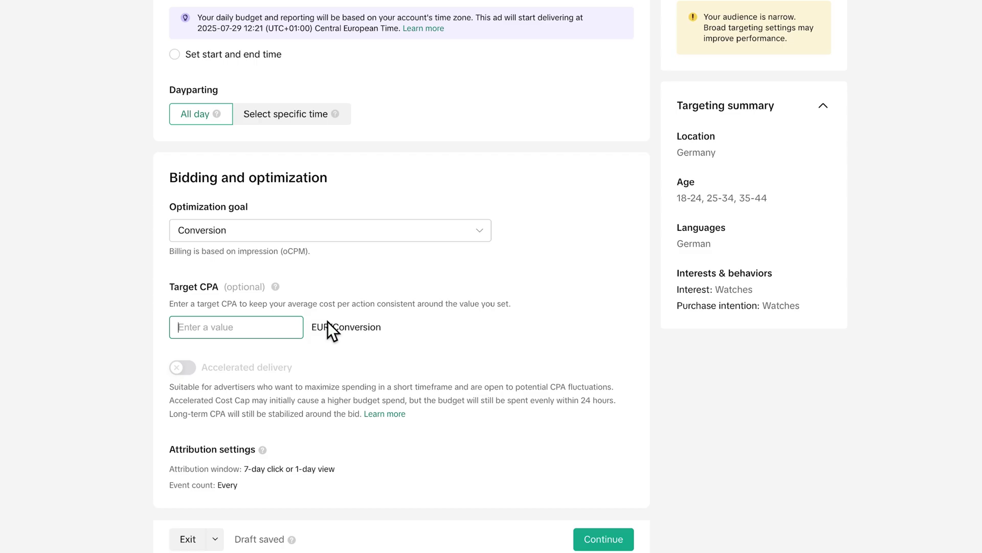
type("50")
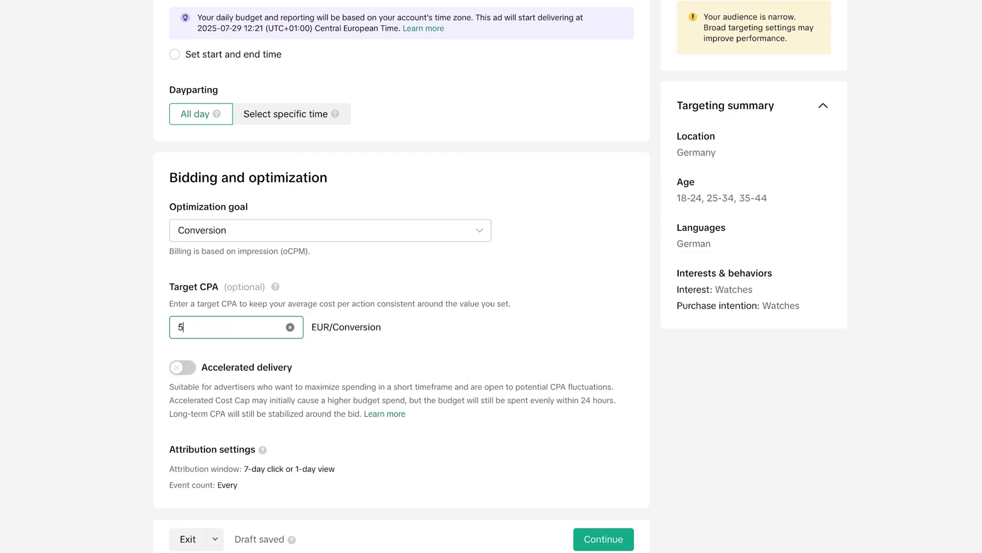
double_click(218, 326)
key("BackSpace")
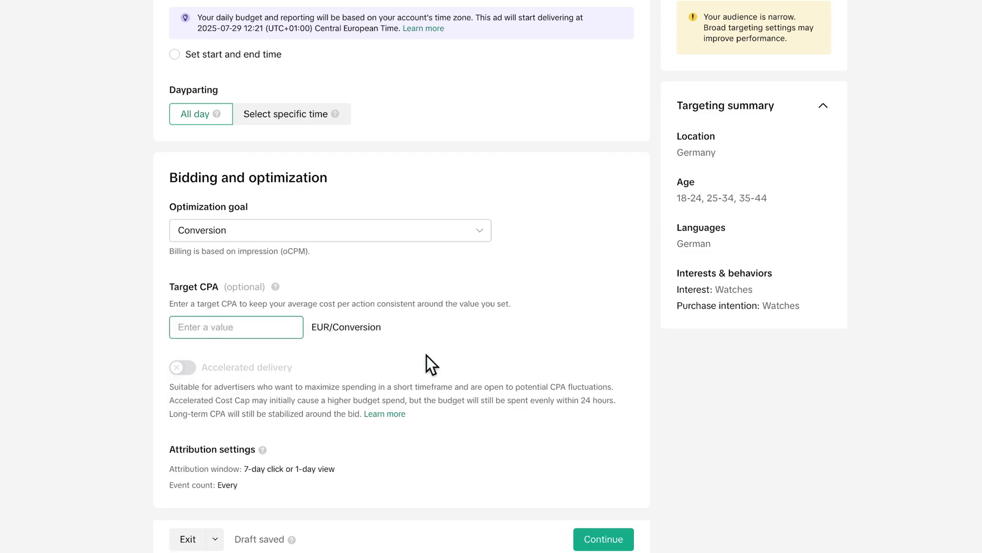
Continue to the ad level and name the ad "Video 1 - UGC" followed by the creator's first name
left_click(603, 539)
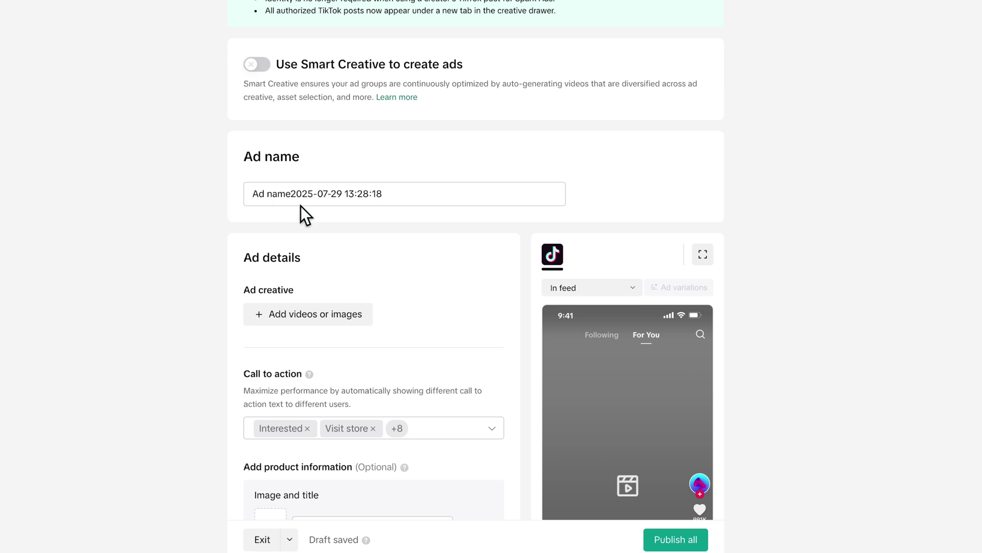
left_click_drag(396, 193, 123, 197)
key("BackSpace")
type("Video 1 -")
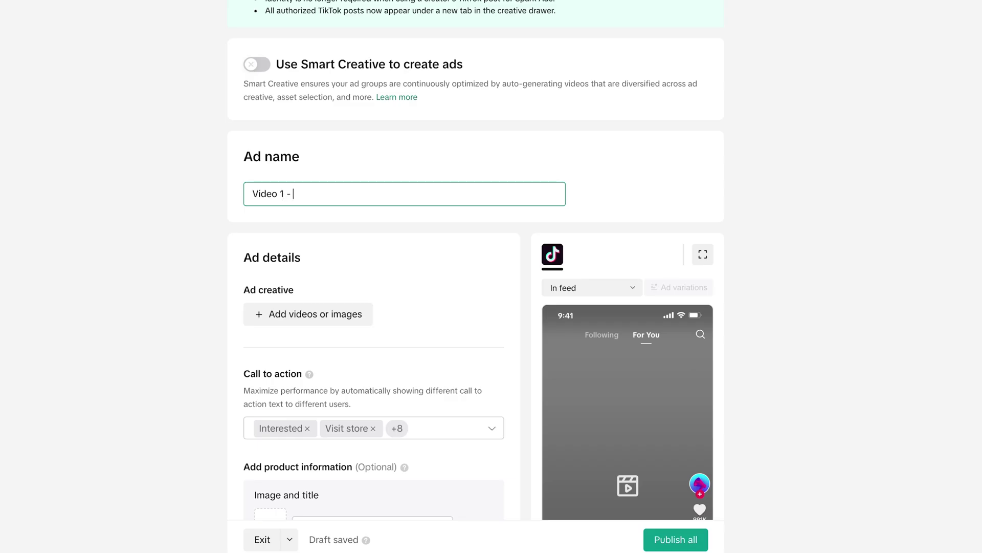
type(" UGC Julian")
left_click(665, 198)
scroll(248, 339, "down", 1)
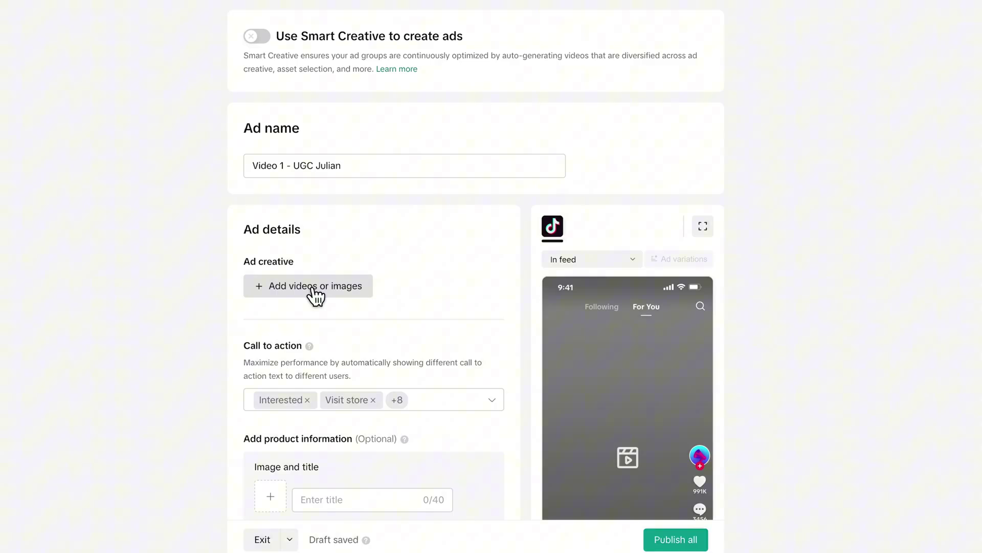
Add the 8-second 2160x3840 watch video from the creative library as the ad creative
left_click(275, 288)
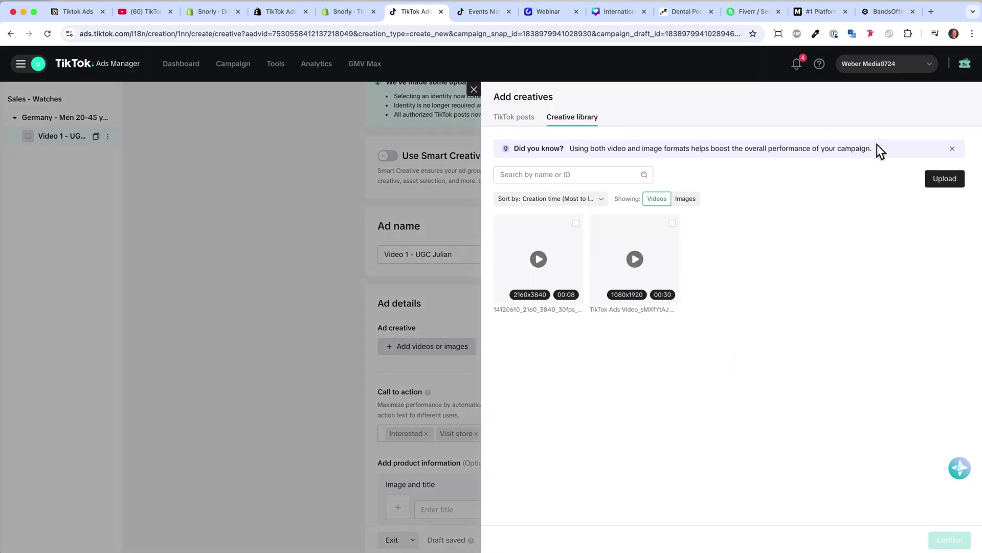
left_click(947, 180)
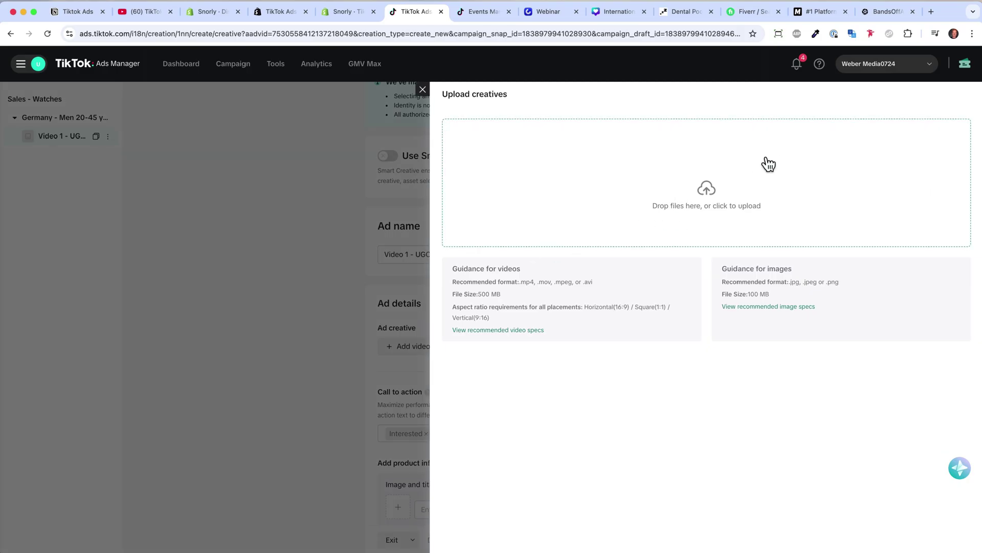
left_click(423, 90)
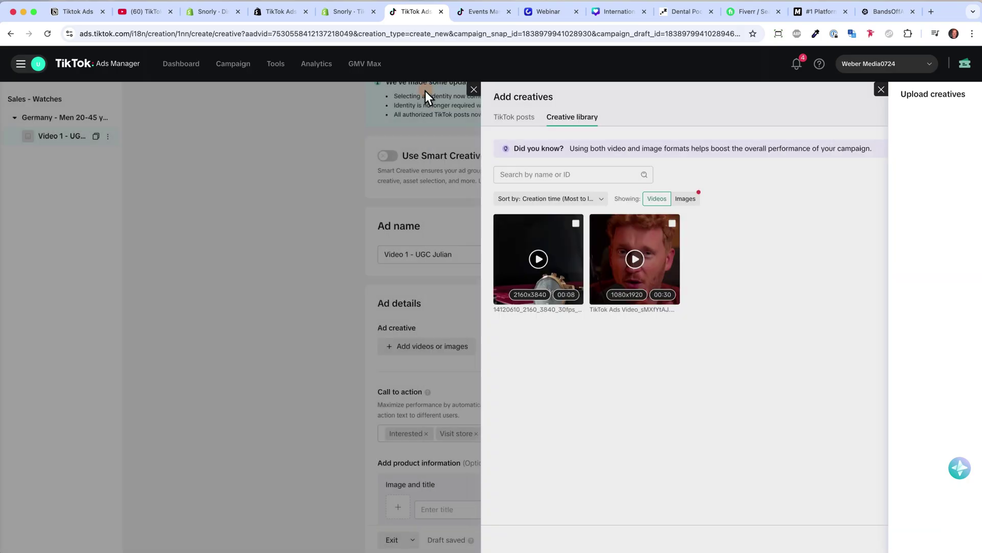
left_click(577, 251)
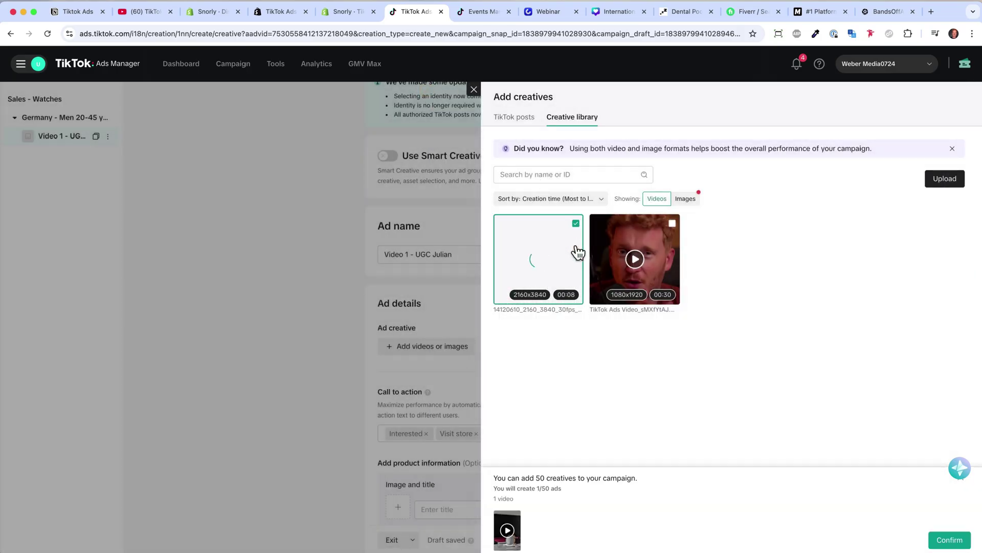
left_click(950, 539)
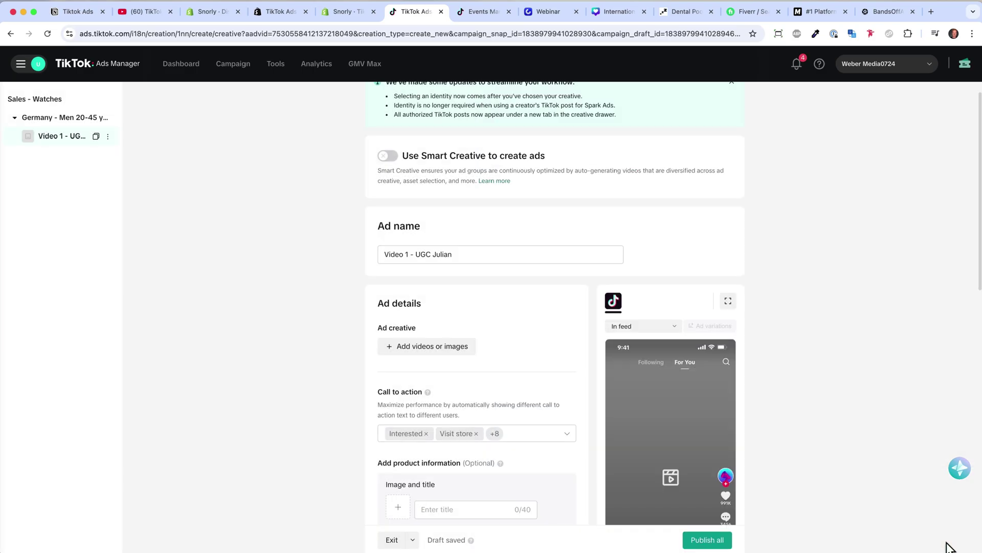
Review the TikTok accounts available as the ad's identity and the business account's user settings options
scroll(516, 367, "down", 3)
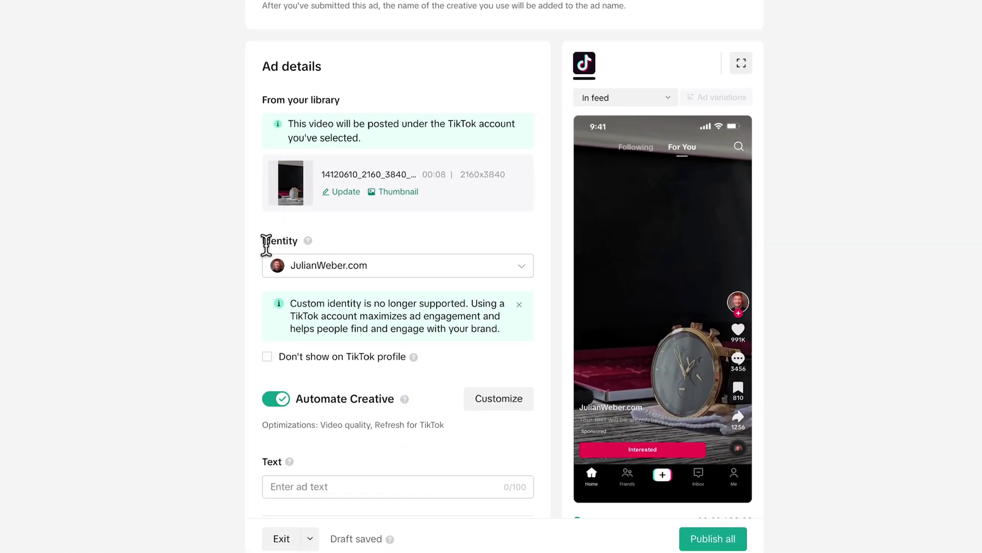
left_click(379, 267)
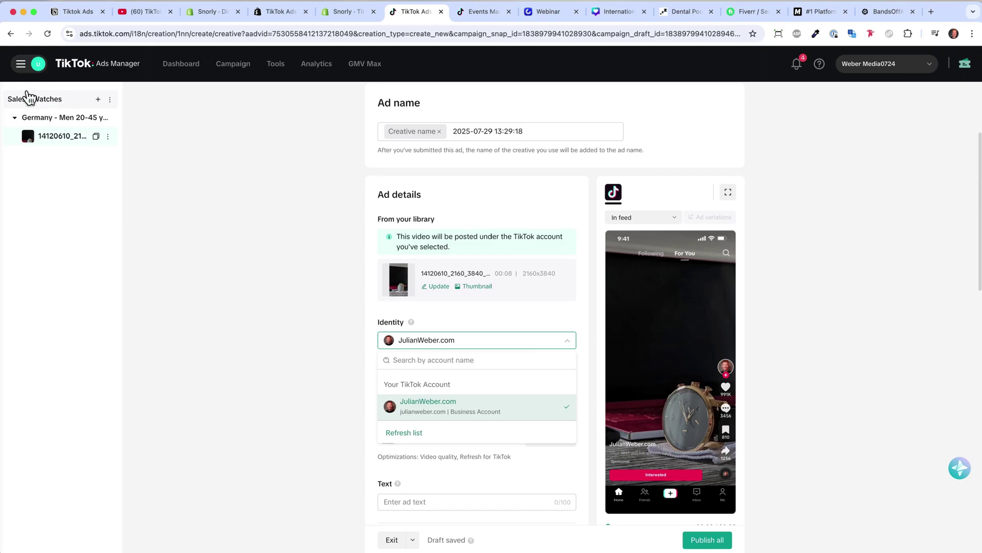
mouse_move(23, 75)
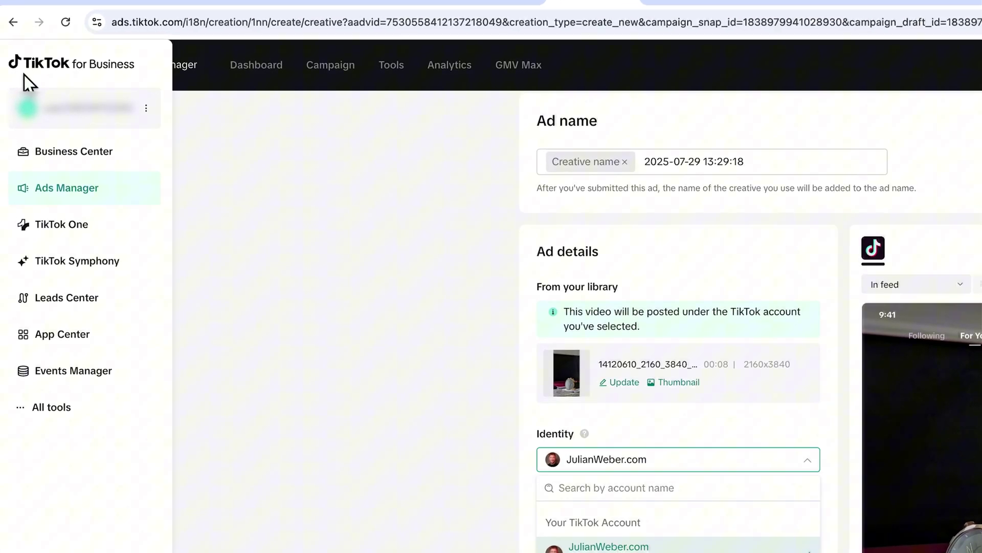
left_click(46, 94)
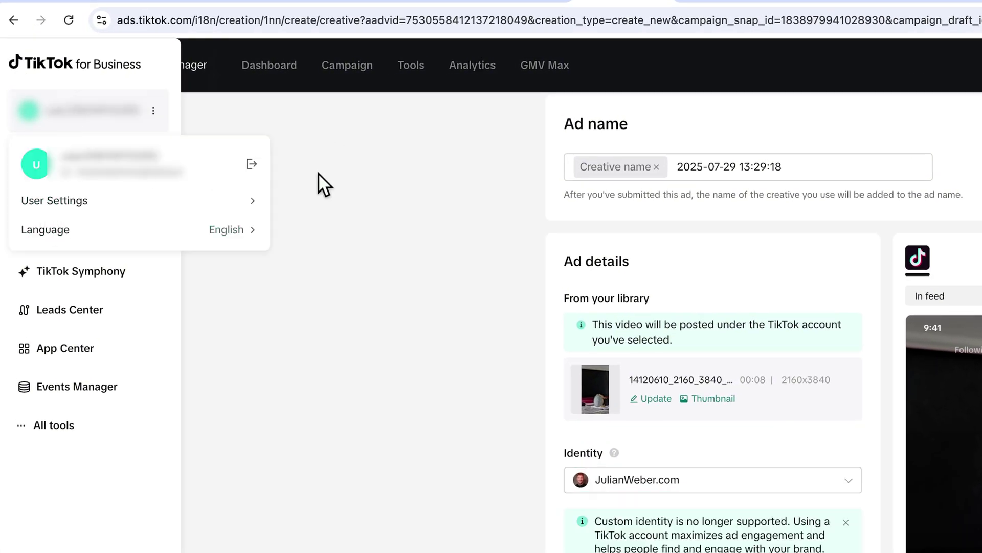
left_click(415, 189)
left_click(725, 482)
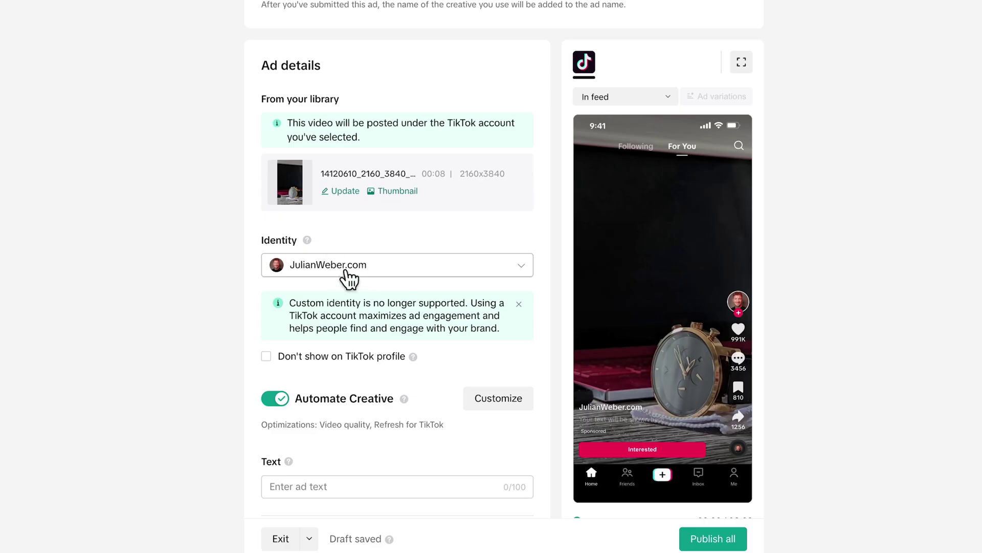
Enable the Don't show on TikTok profile option for the ad video
left_click(338, 356)
scroll(401, 278, "down", 2)
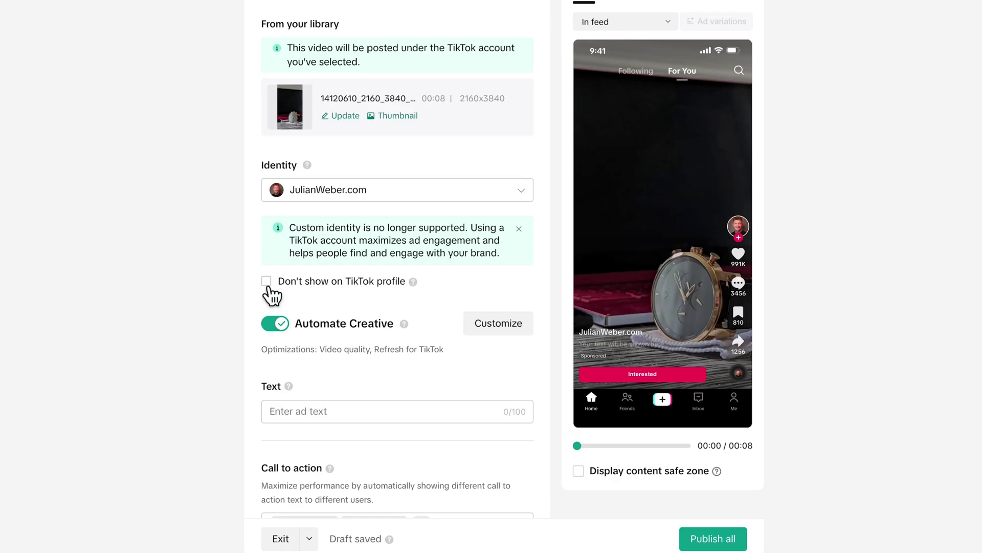
mouse_move(414, 281)
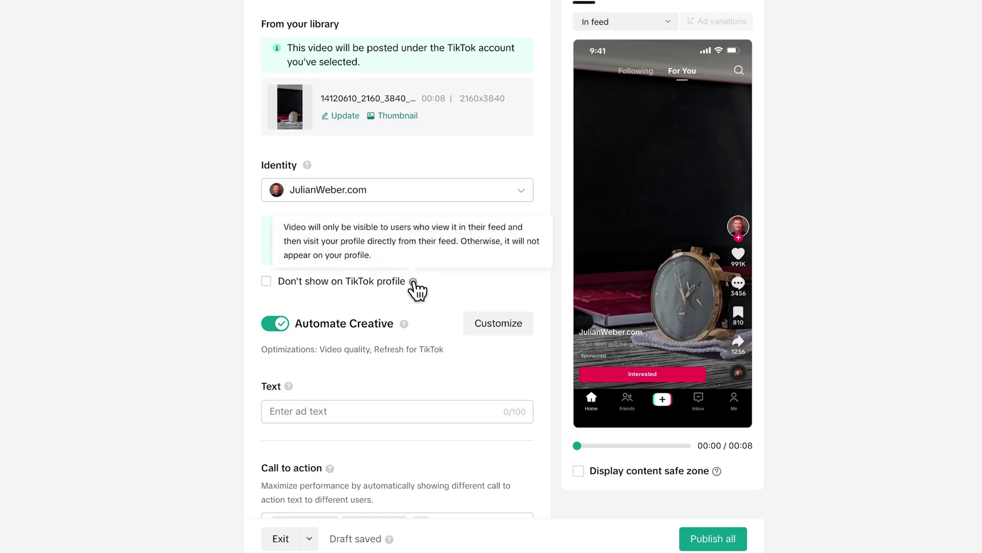
left_click(266, 240)
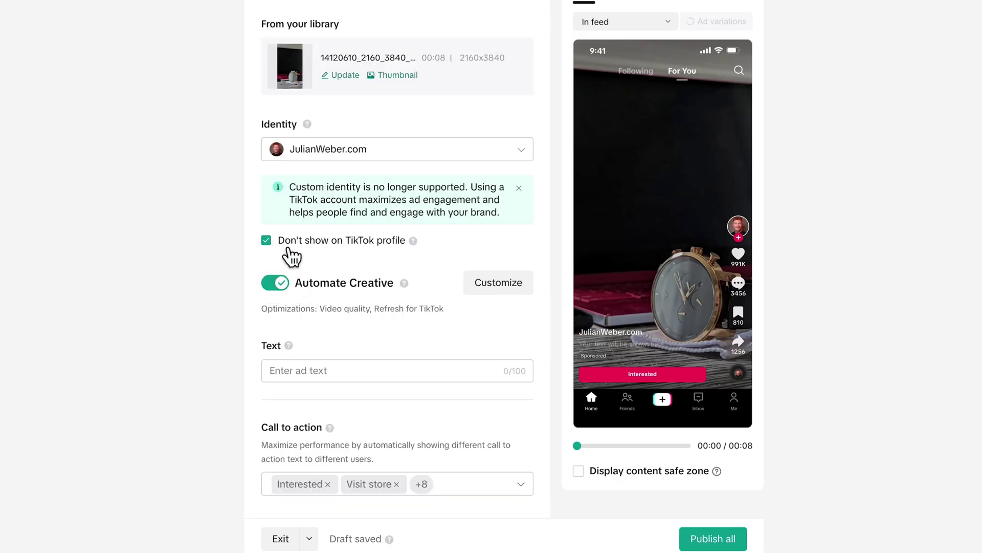
Write ad text about saving 25% on new watches and use the suggestion "Summer sale, save new watch 25% discount!"
scroll(425, 260, "down", 2)
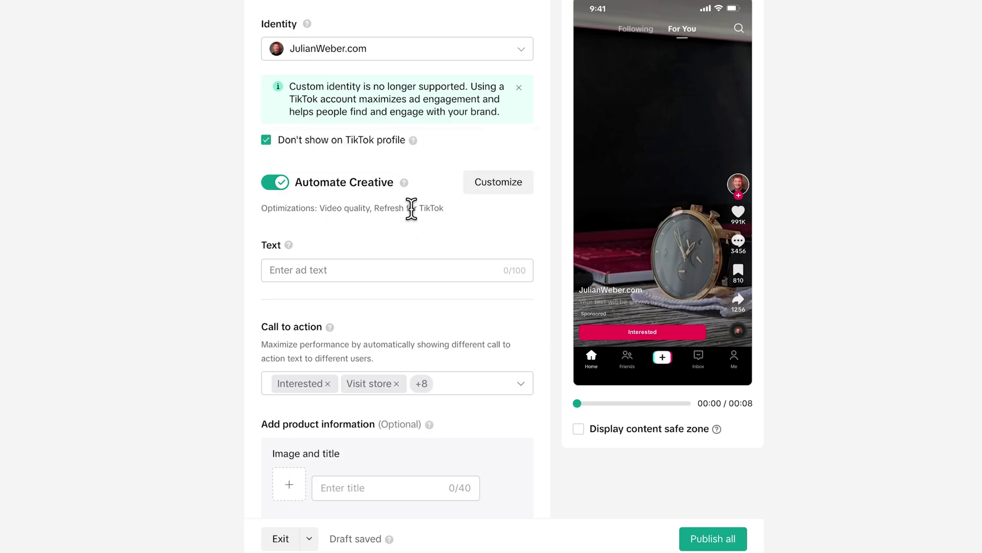
scroll(410, 230, "down", 2)
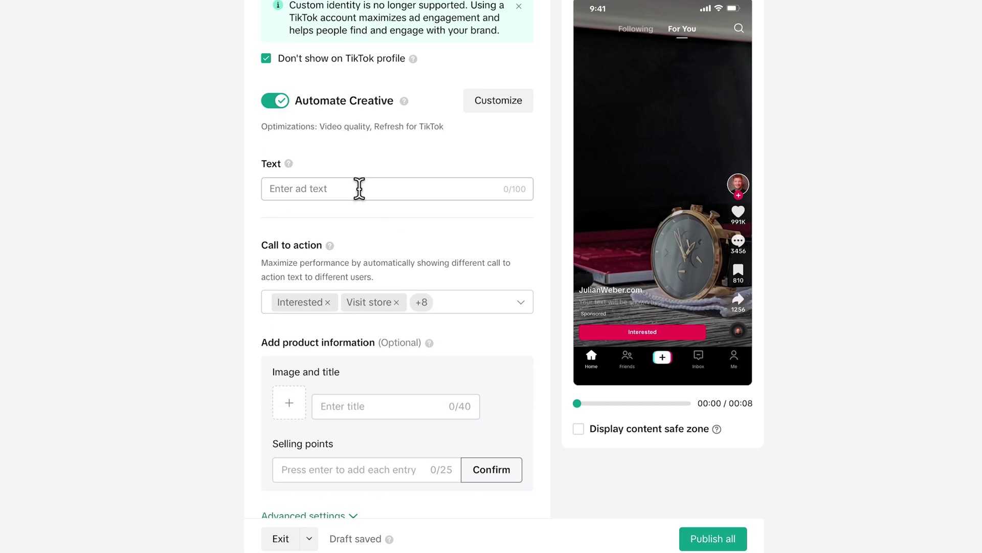
left_click(302, 196)
type("Summer ")
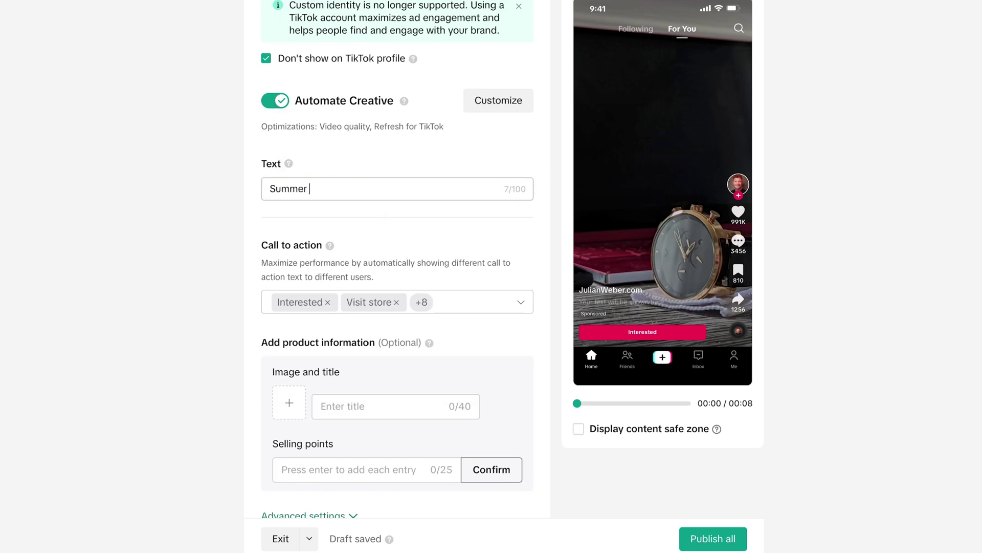
type("Sale, svae 25% off on ")
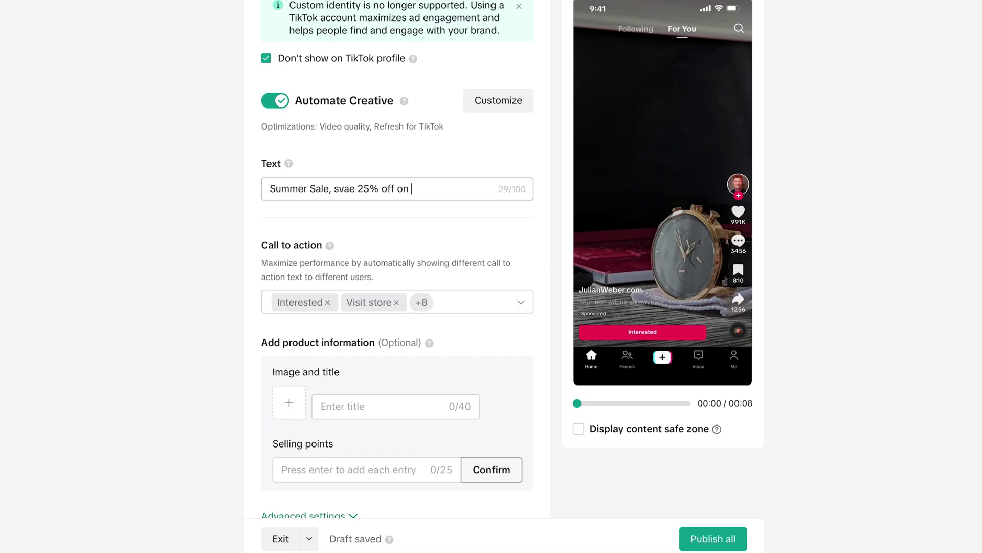
type("new watches!")
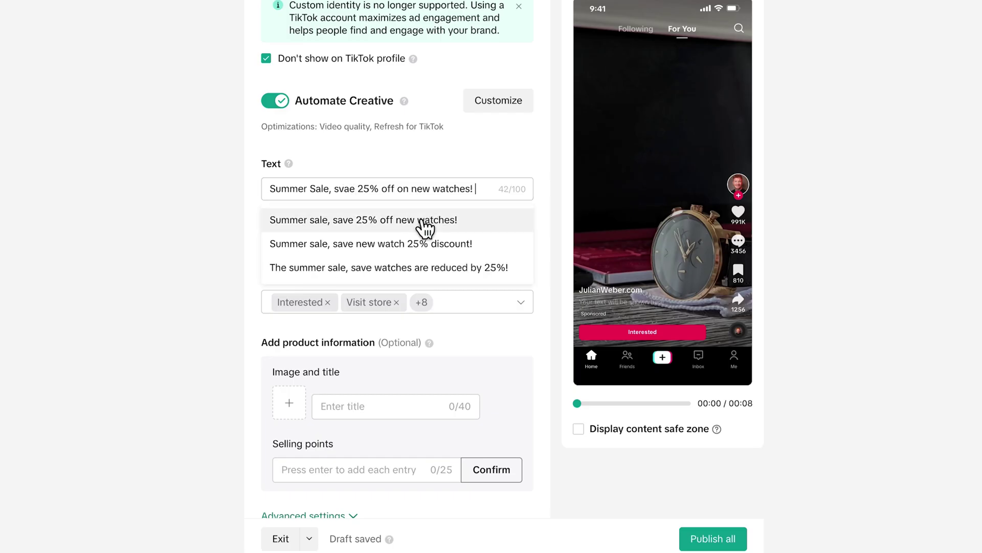
left_click(402, 249)
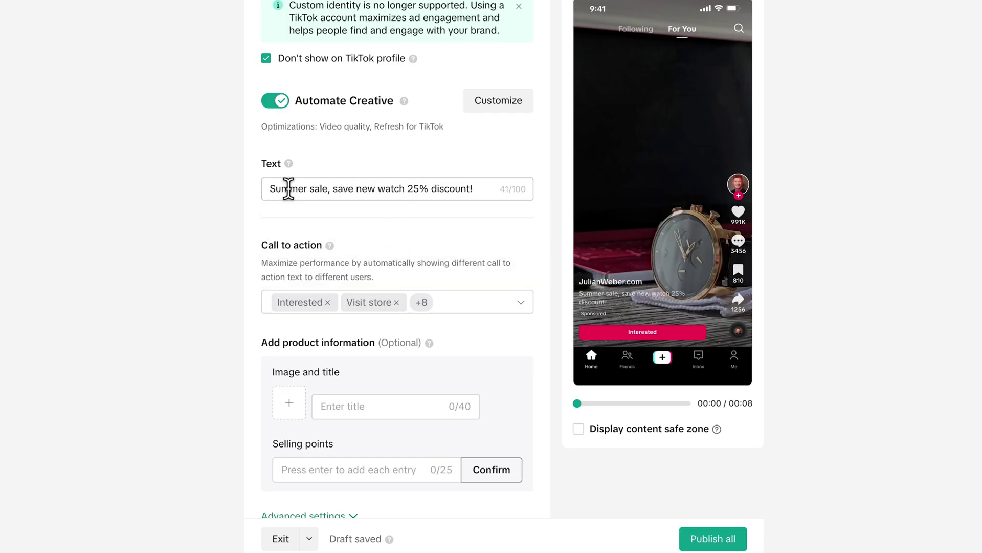
Reword the ad text to "Summer sale, save 25% discount on new watches!"
left_click_drag(399, 189, 353, 189)
key("BackSpace")
key("BackSpace")
left_click(416, 185)
type("on new watches")
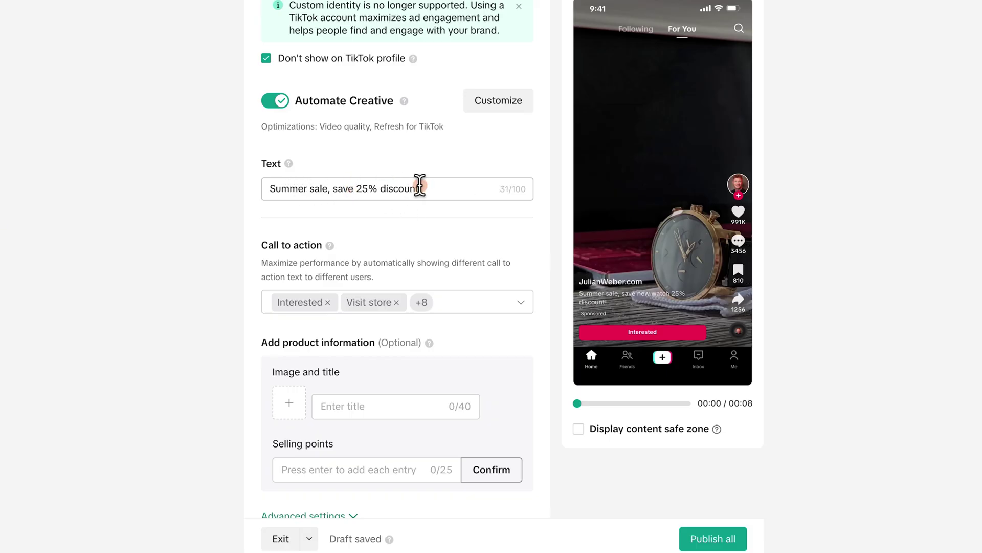
Remove Watch now, Sign up and Listen now from the ad's call-to-action options
scroll(496, 338, "down", 1)
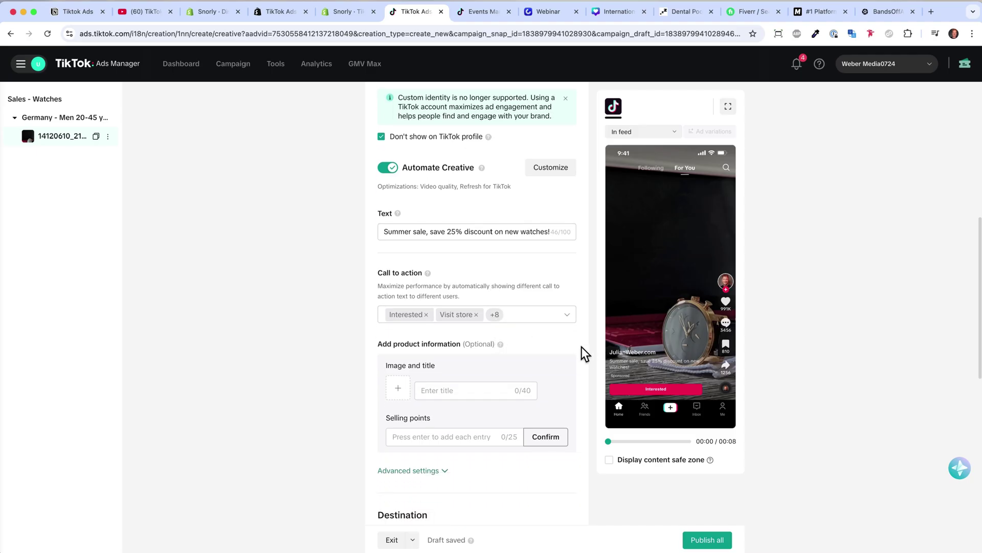
mouse_move(632, 386)
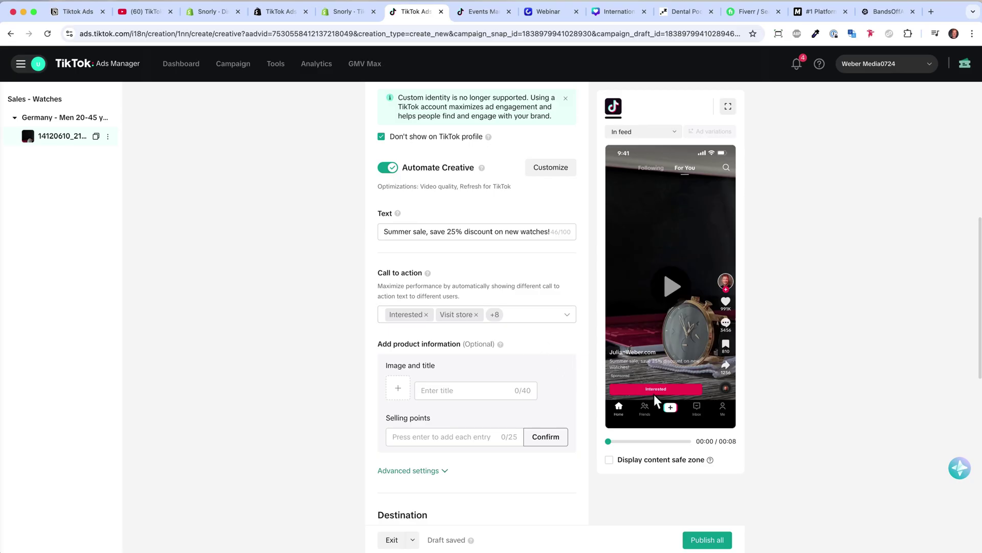
scroll(654, 394, "up", 5)
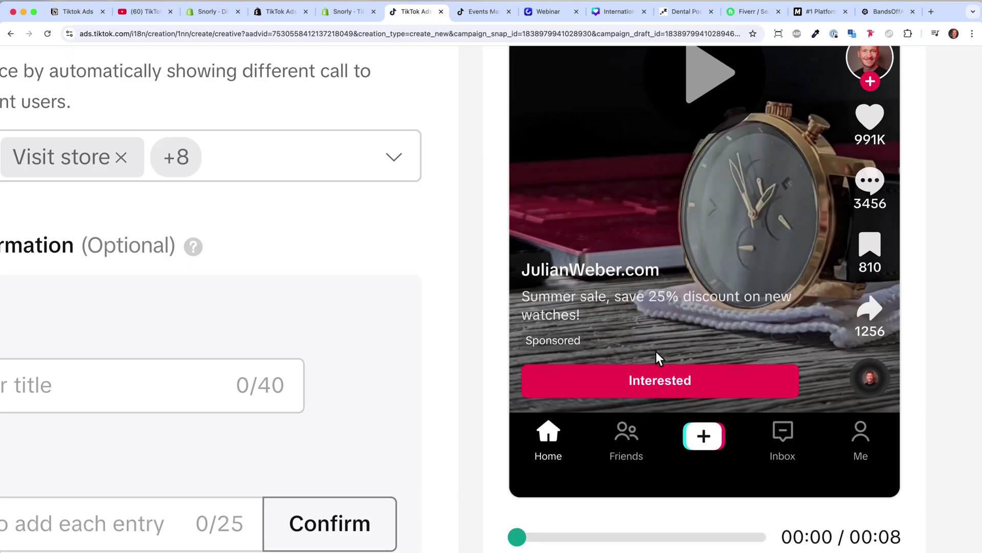
scroll(394, 302, "down", 5)
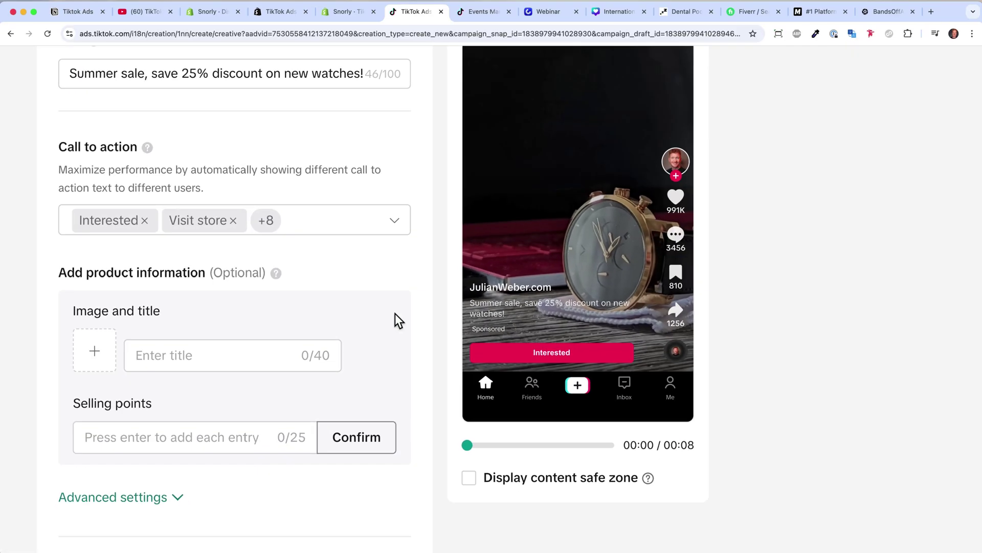
left_click(366, 235)
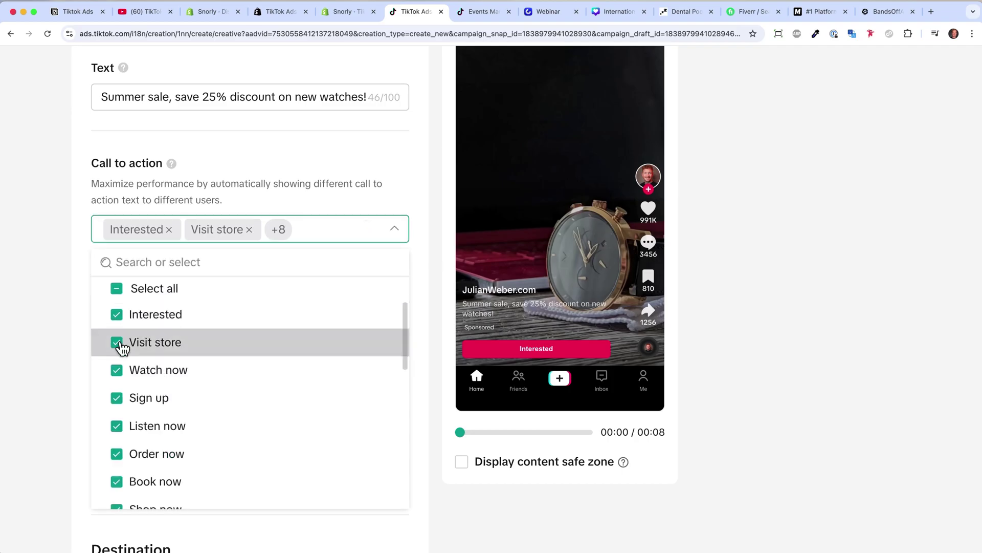
left_click(119, 374)
scroll(116, 361, "down", 2)
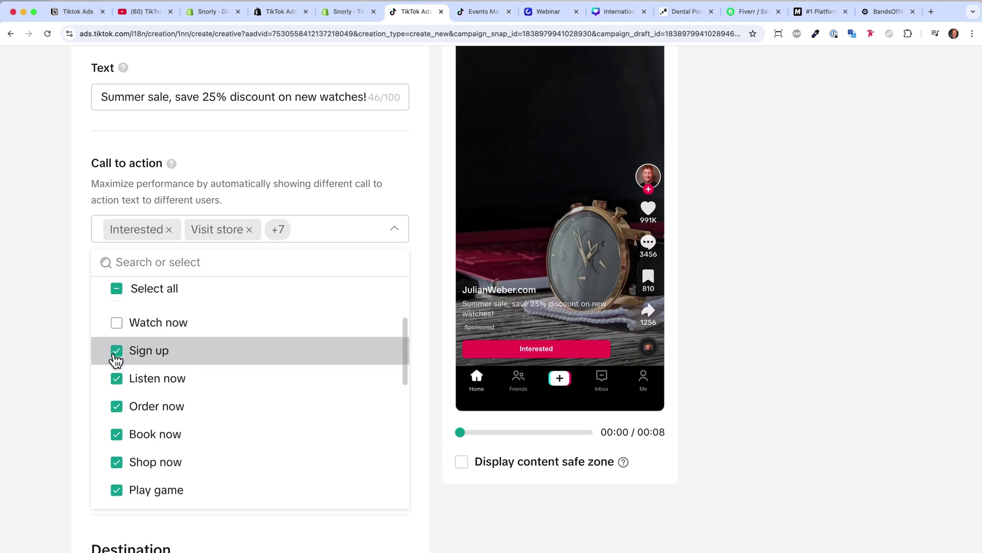
left_click(118, 381)
scroll(120, 428, "down", 2)
left_click(118, 391)
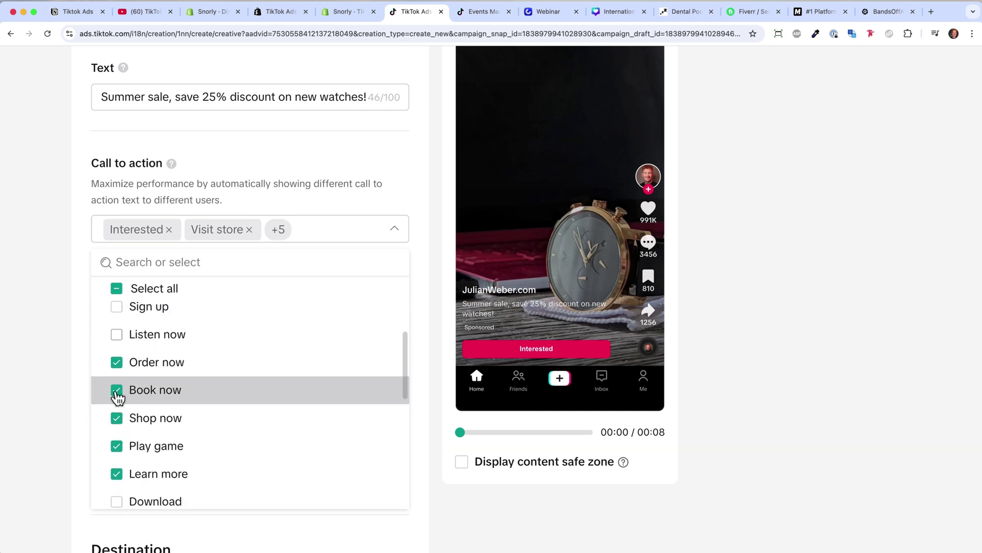
Remove Book now, Play game and Learn more from the call-to-action options, keeping Interested, Visit store, Order now and Shop now
scroll(138, 447, "down", 2)
left_click(117, 391)
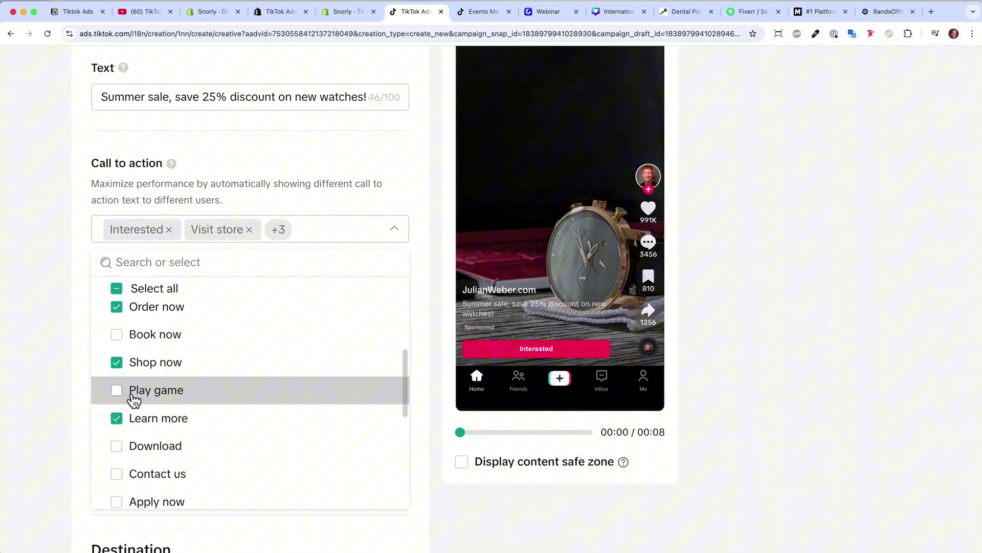
left_click(122, 428)
scroll(219, 390, "up", 2)
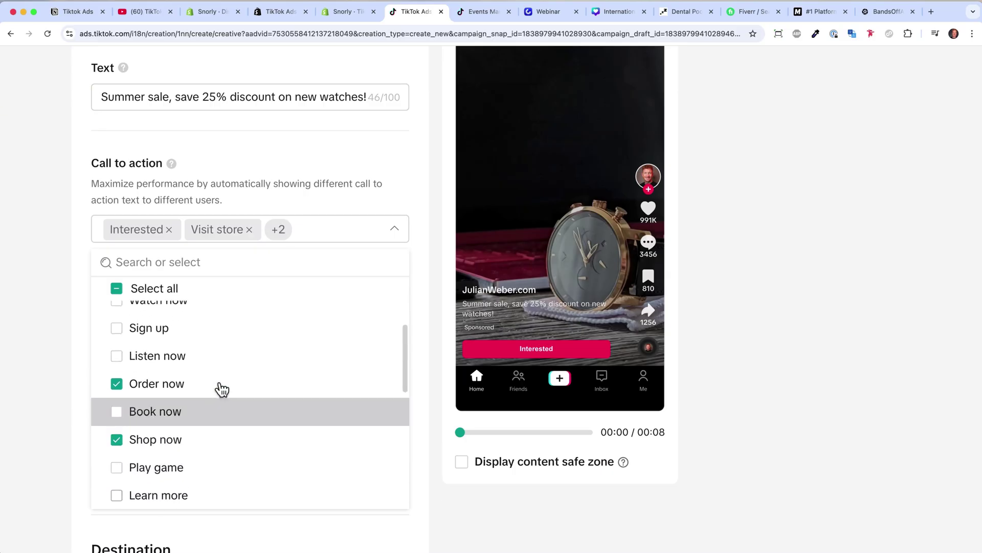
scroll(183, 432, "up", 4)
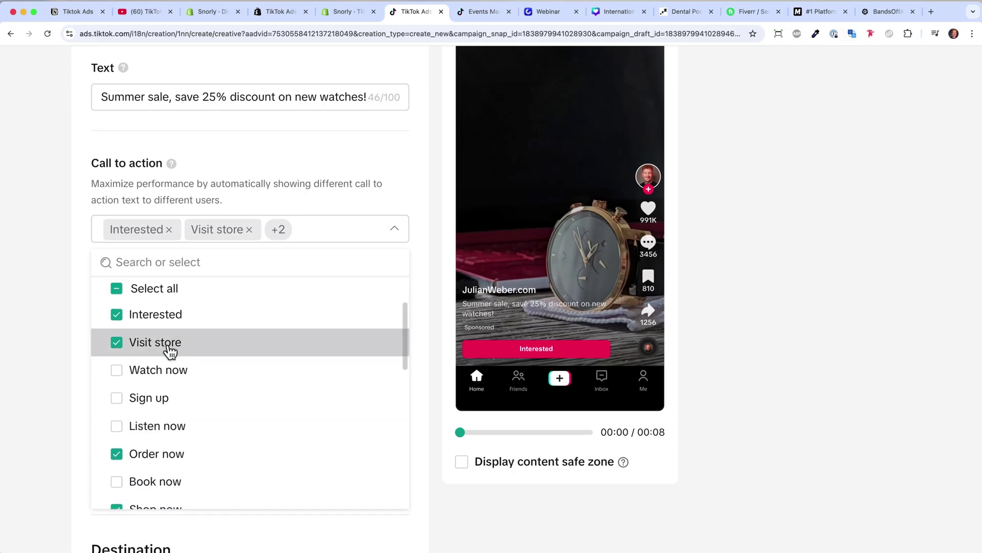
left_click(395, 256)
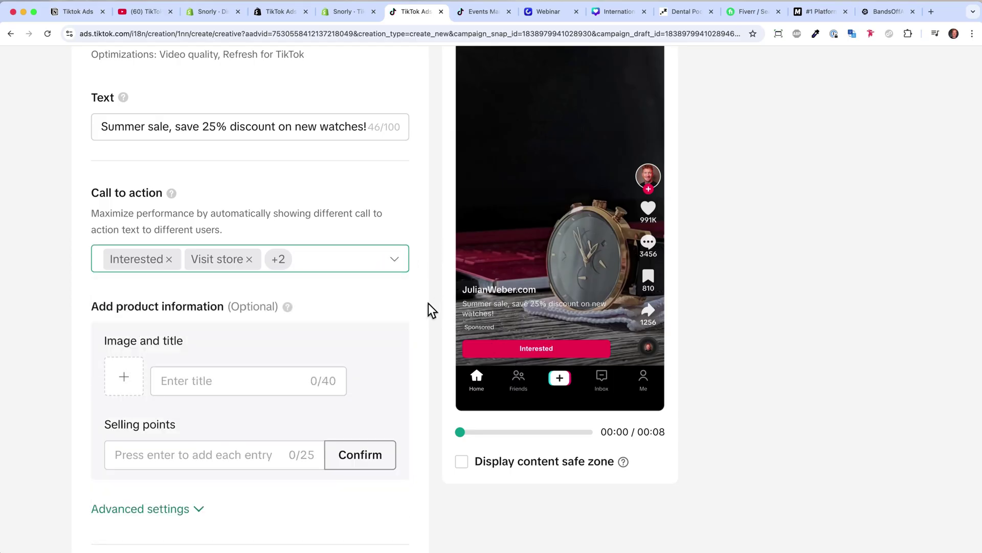
Shorten the ad text to "Summer sale, save 25%!"
key("super+minus")
scroll(361, 398, "down", 2)
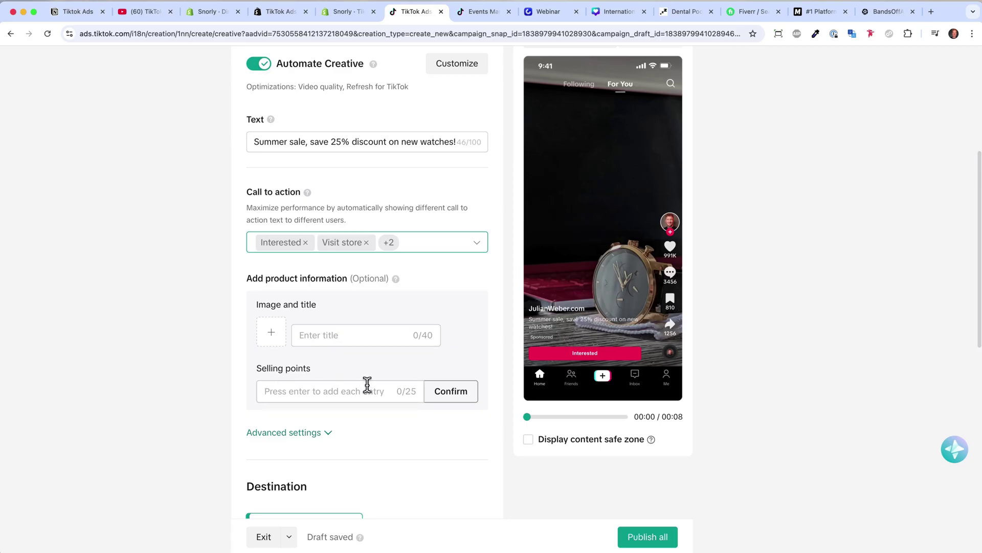
mouse_move(577, 235)
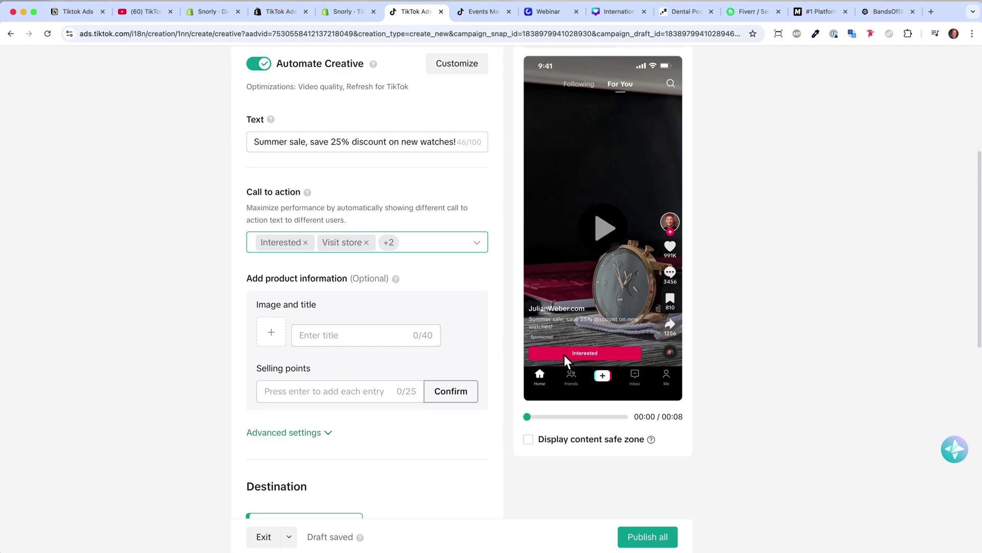
left_click(389, 142)
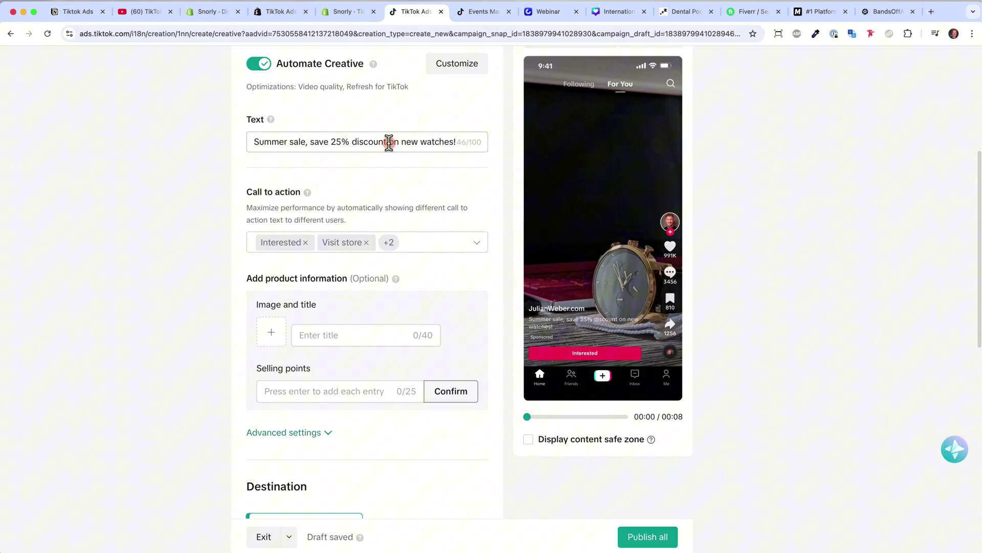
left_click_drag(389, 142, 454, 142)
key("BackSpace")
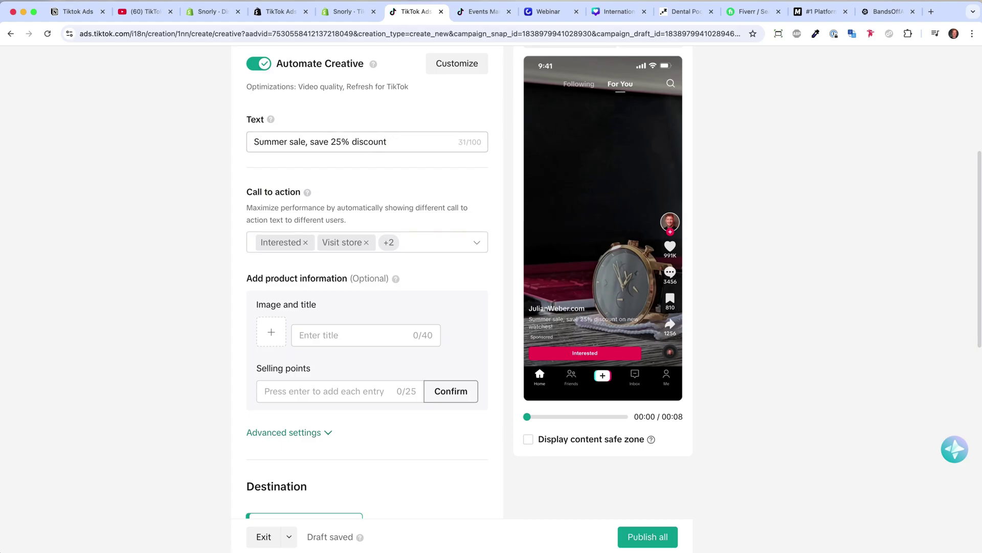
mouse_move(606, 267)
key("BackSpace")
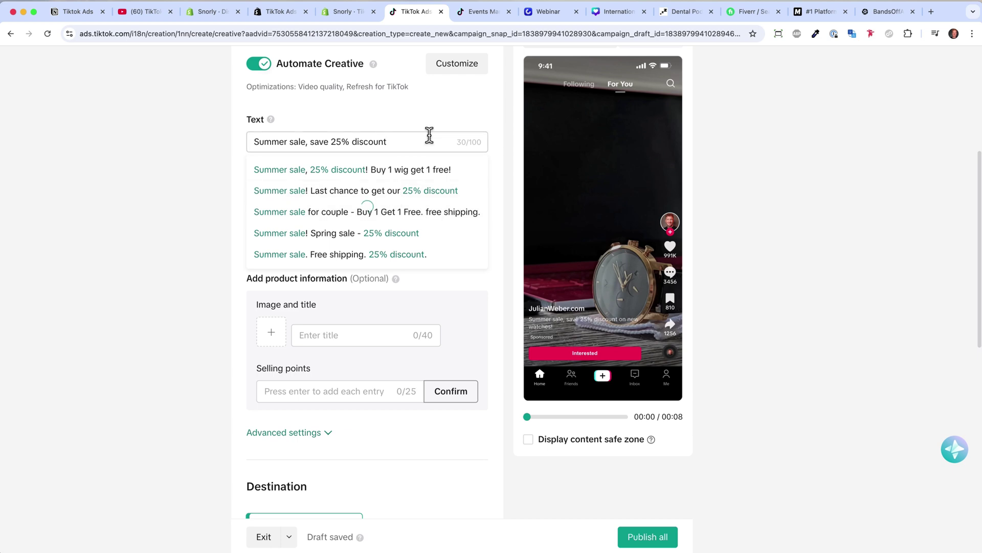
key("alt+BackSpace")
key("BackSpace")
type("!")
mouse_move(563, 197)
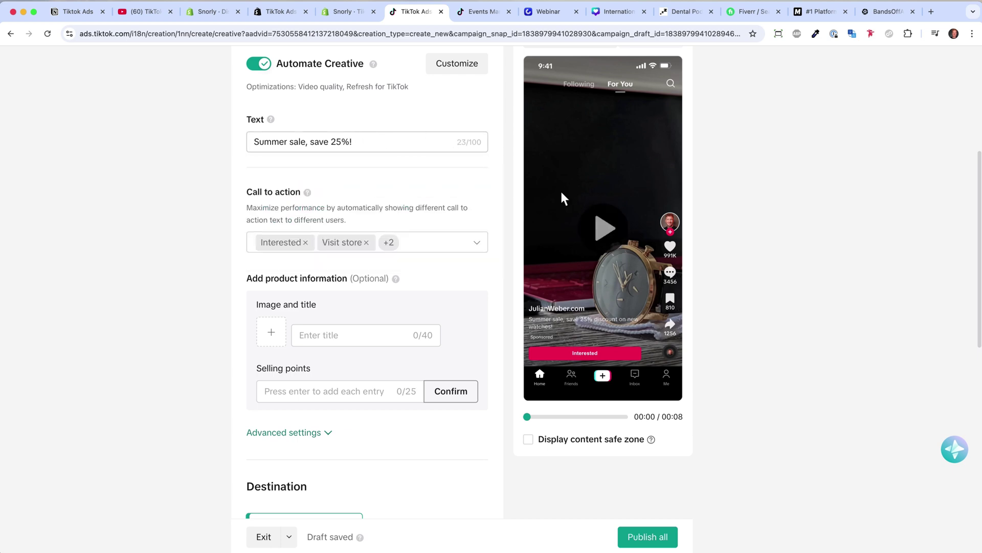
left_click(408, 191)
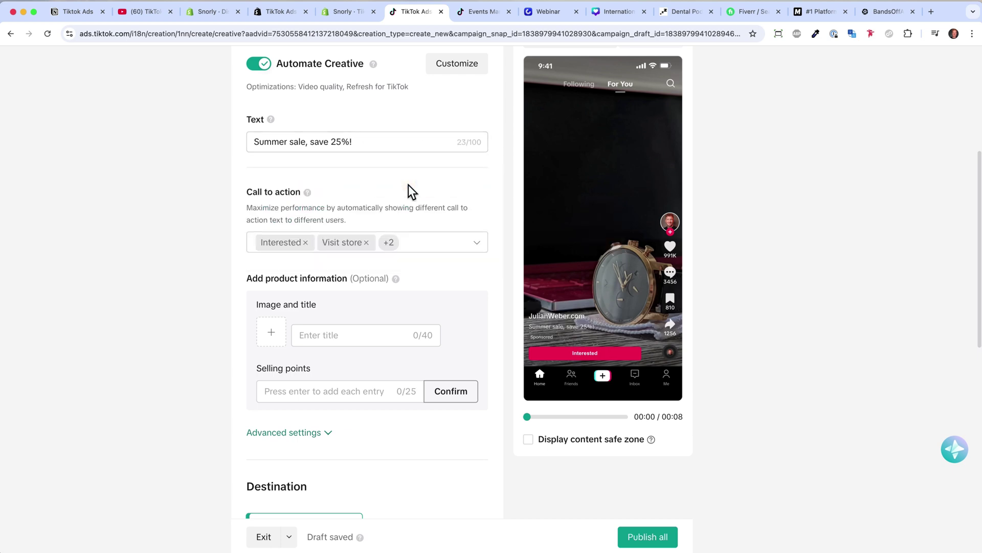
scroll(405, 348, "down", 2)
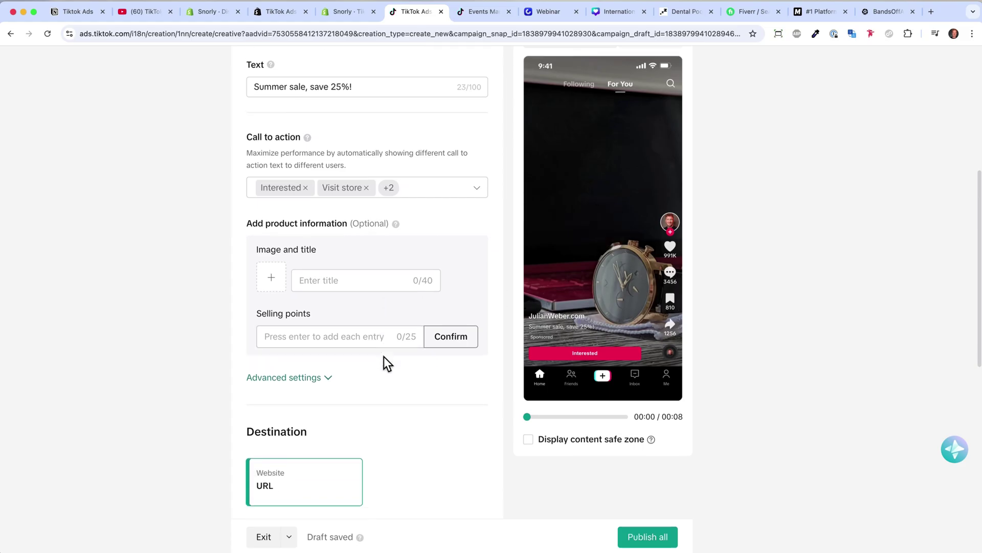
scroll(384, 356, "down", 3, "ctrl")
scroll(384, 357, "down", 3)
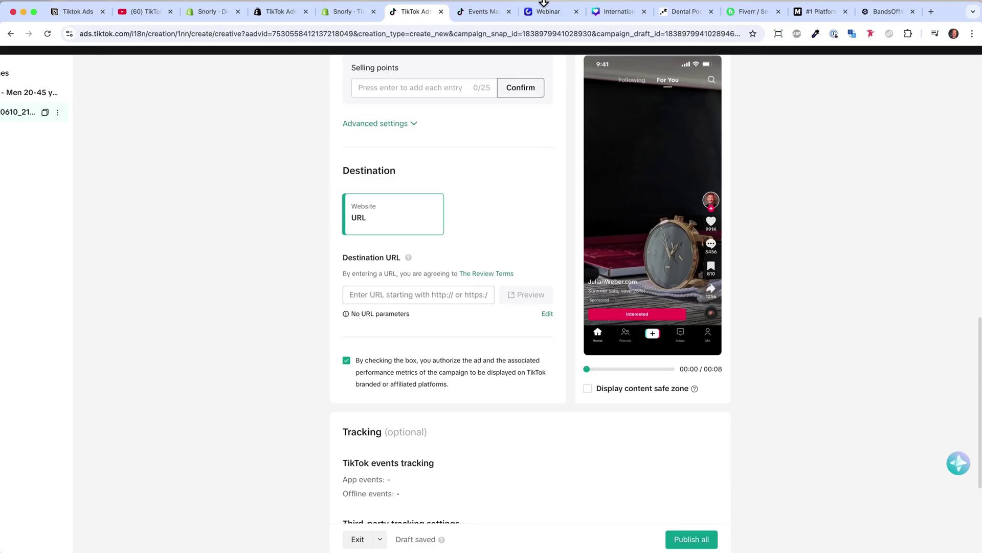
left_click(545, 14)
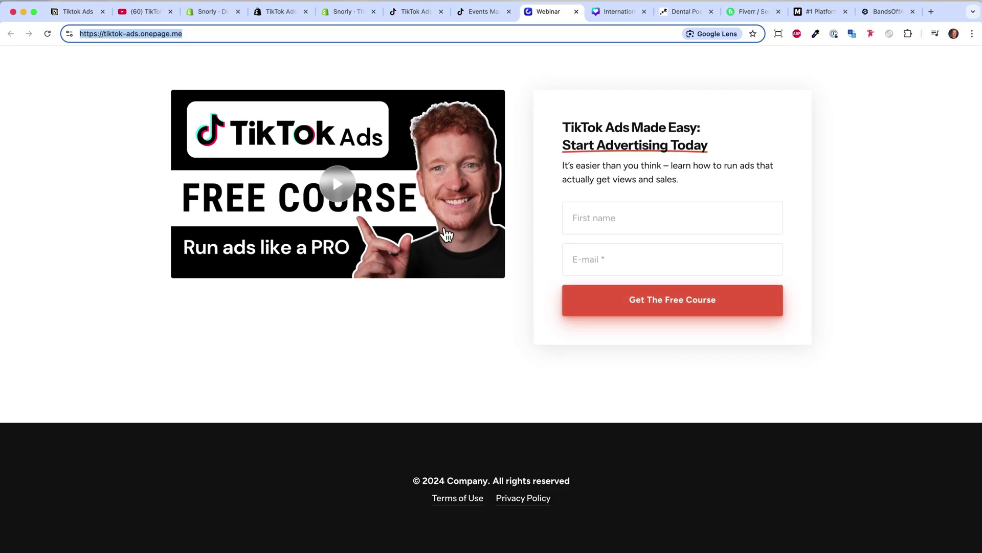
left_click(417, 18)
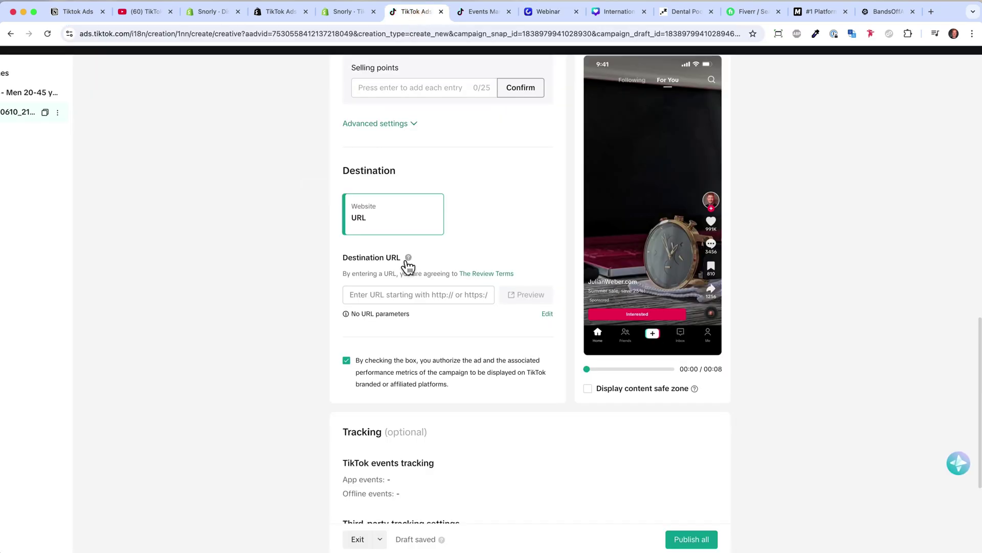
left_click(427, 296)
type("https://tiktok-ads.onepage.me/")
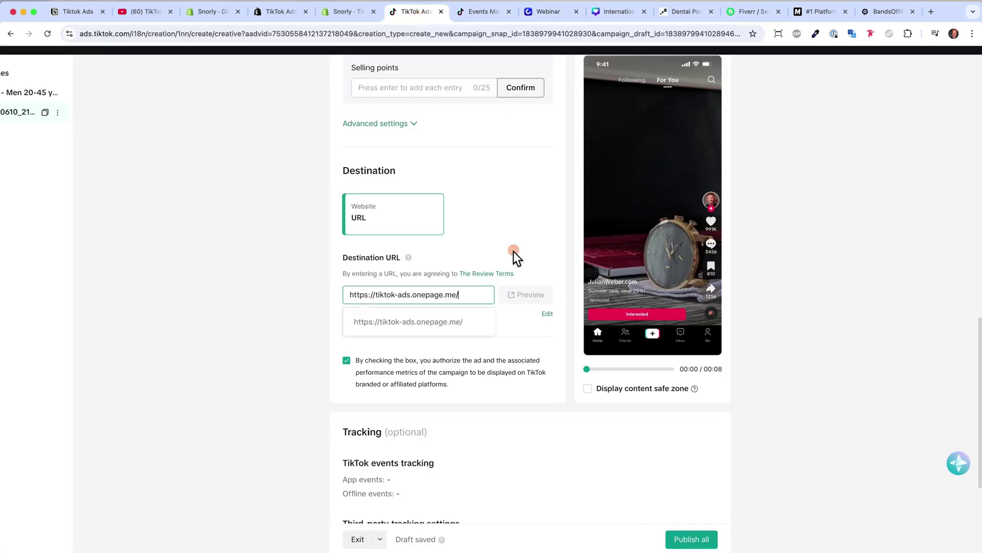
left_click(514, 251)
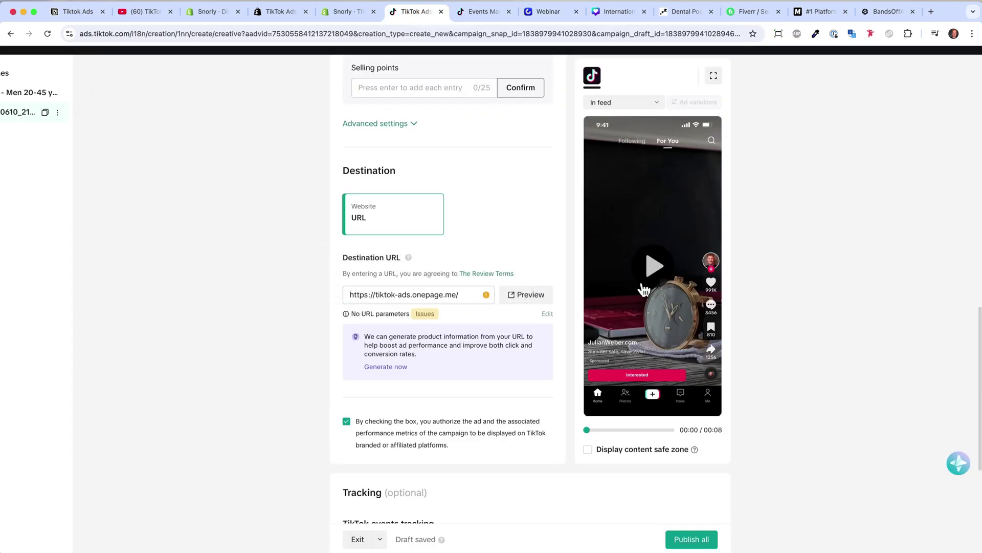
Leave the third-party tracking URLs empty, publish the campaign with its ad, and return to the campaign management page
scroll(514, 408, "down", 4)
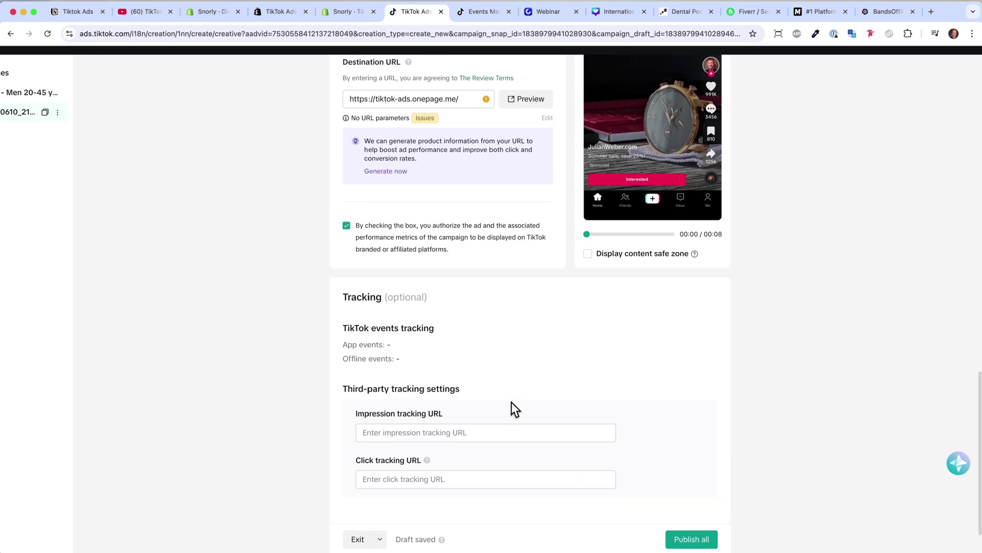
scroll(511, 401, "down", 1)
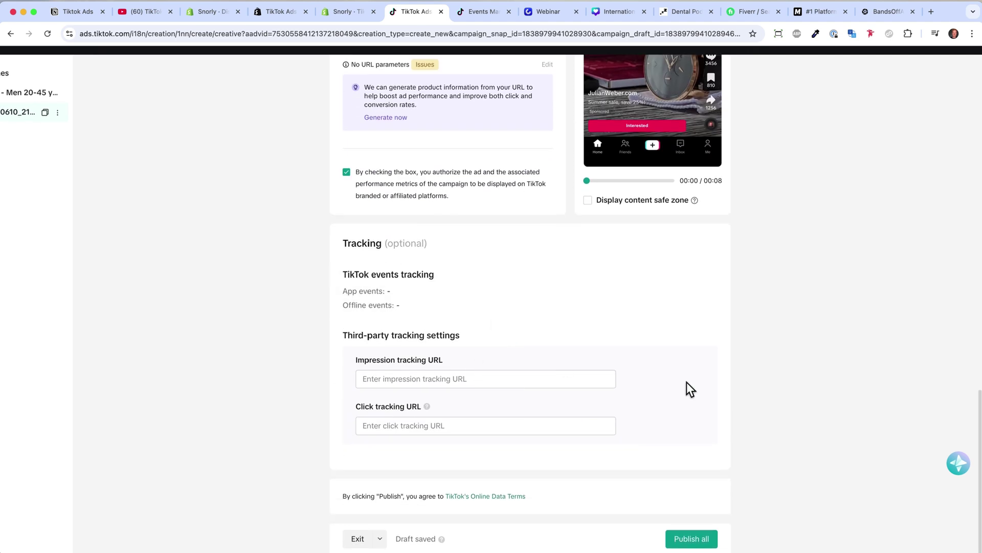
left_click(692, 539)
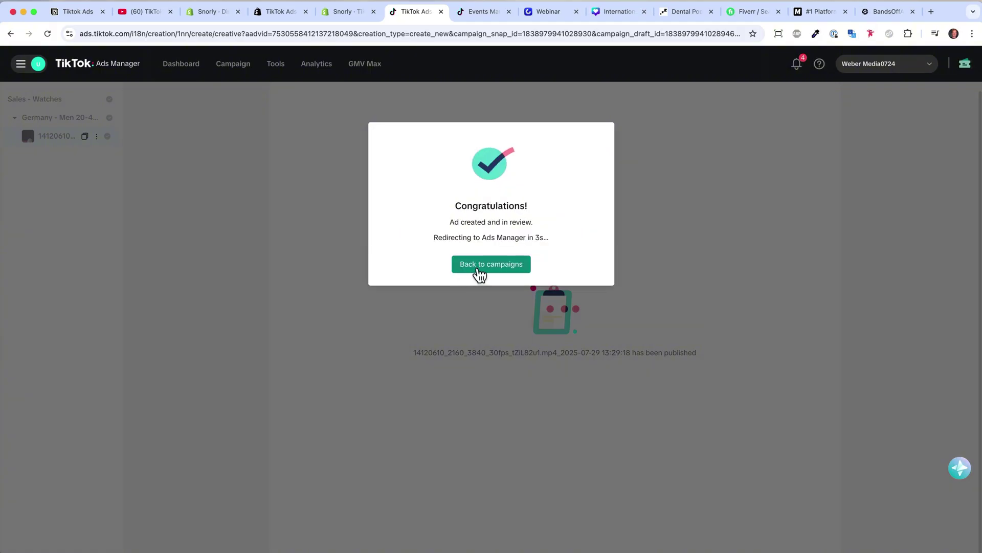
left_click(479, 264)
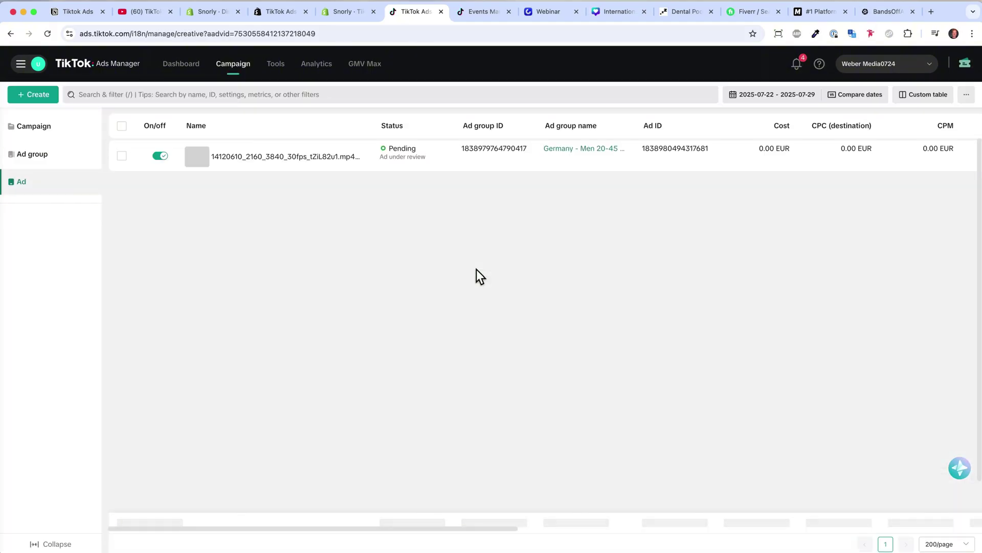
Switch off the Sales - Watches campaign and check its ad group and ad in their lists
left_click(52, 128)
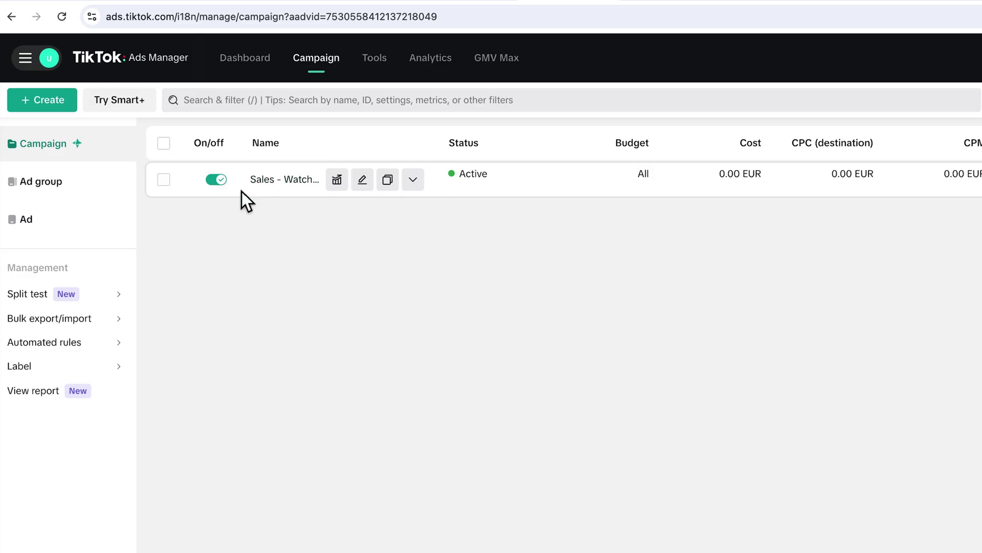
left_click(215, 180)
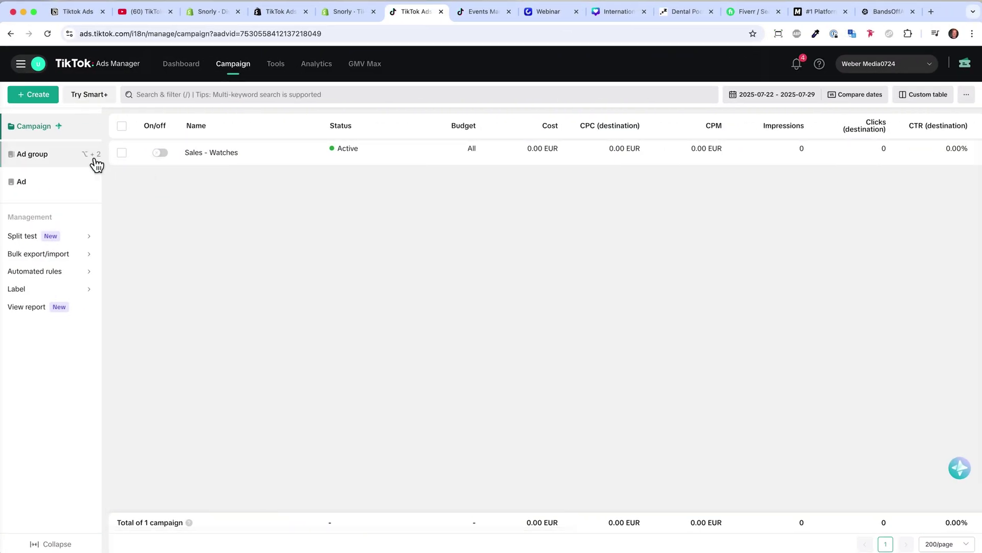
left_click(33, 161)
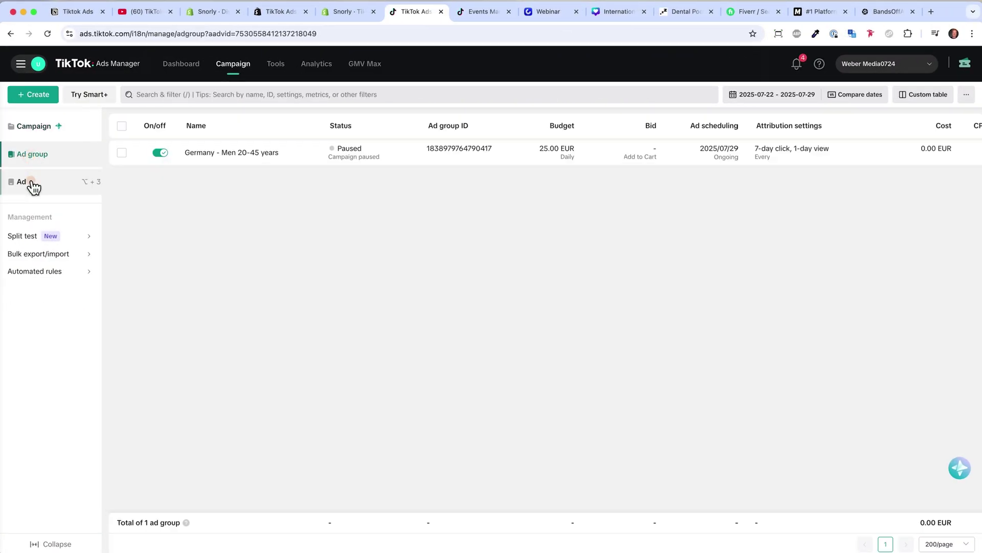
left_click(31, 184)
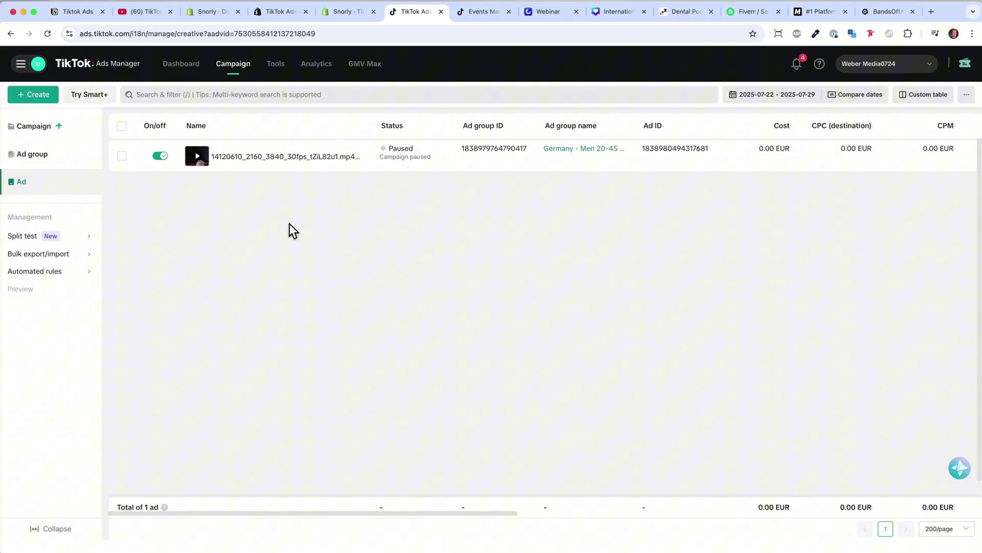
View the Webinar landing page, and browse the recommended sellers in Fiverr's search results for "ugc creator"
left_click(537, 14)
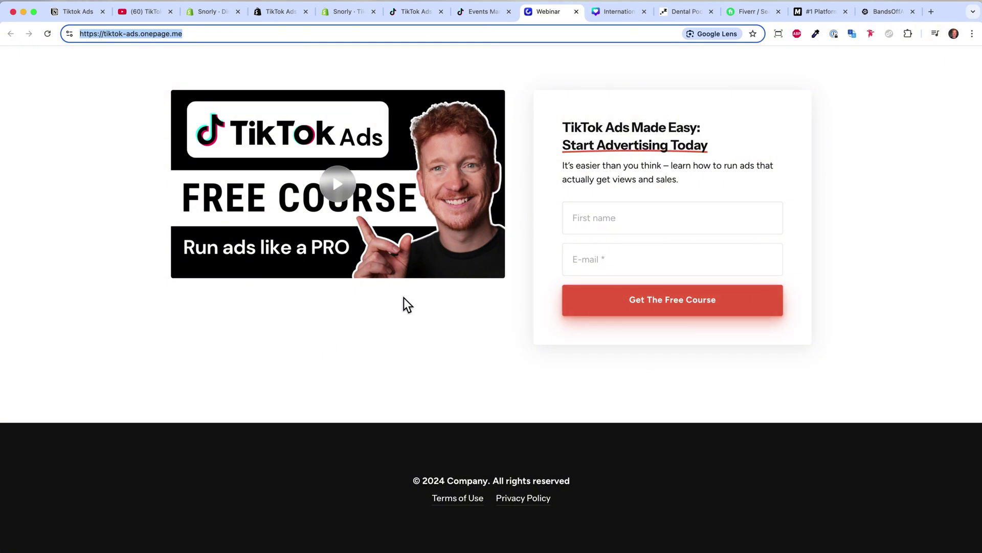
left_click(760, 16)
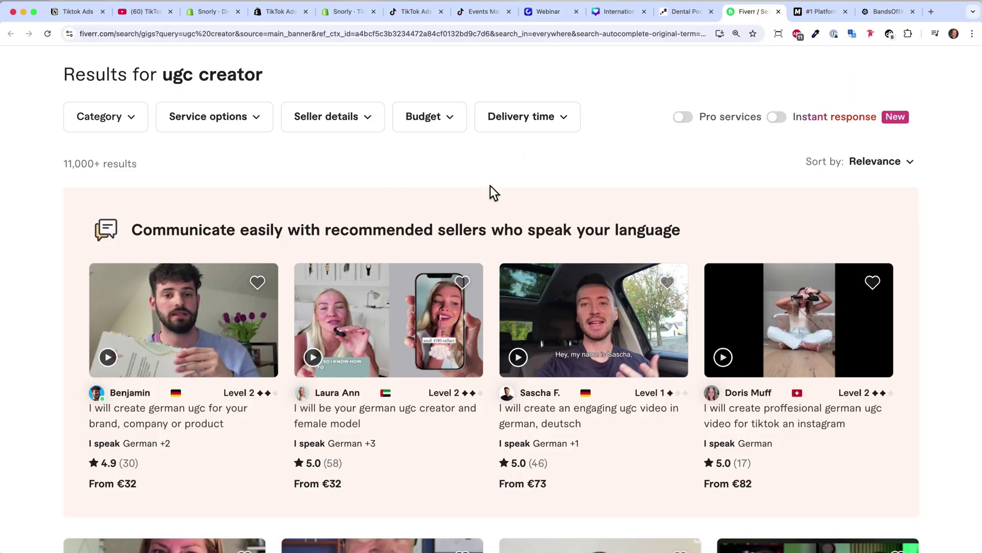
scroll(491, 184, "down", 3)
scroll(490, 185, "down", 2)
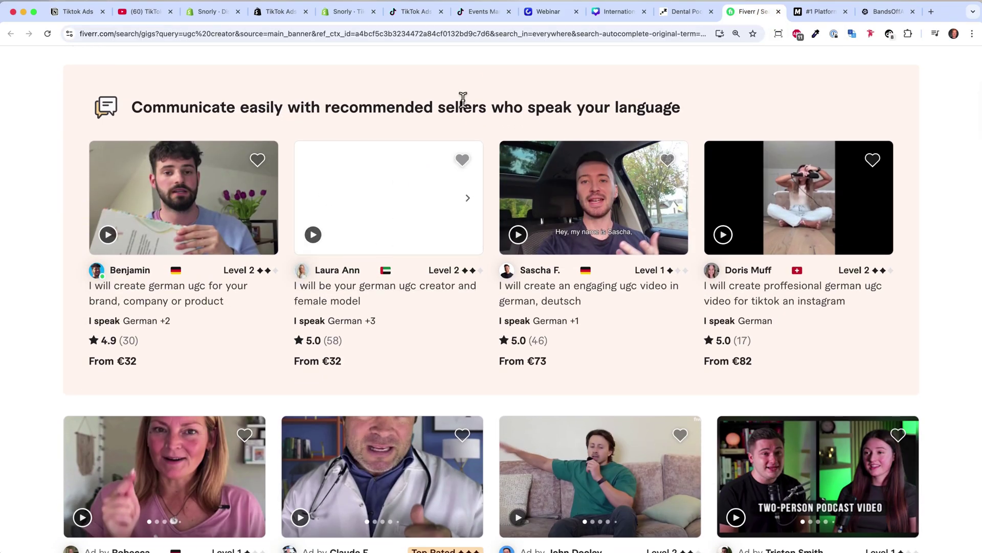
Compare Fiverr's UGC creator results with the makeugc.ai and BandsOffAds homepages as sources for video ad creatives
mouse_move(443, 186)
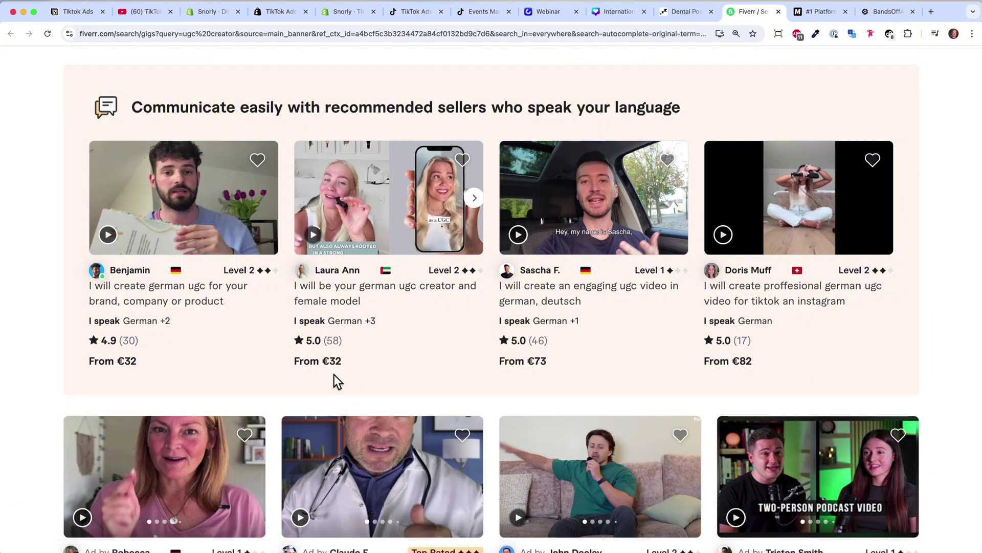
scroll(451, 185, "up", 5)
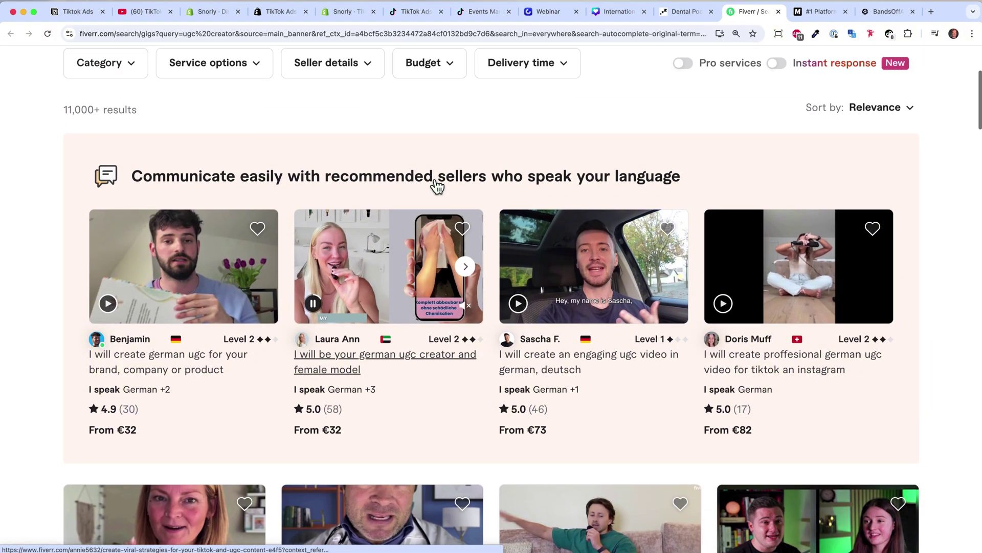
left_click(818, 17)
scroll(657, 217, "down", 2)
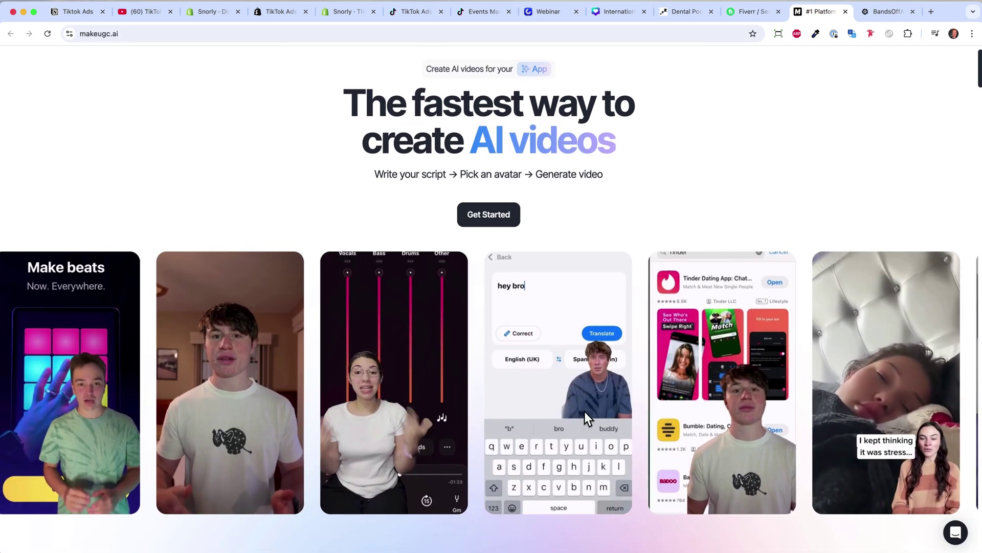
scroll(101, 72, "up", 2)
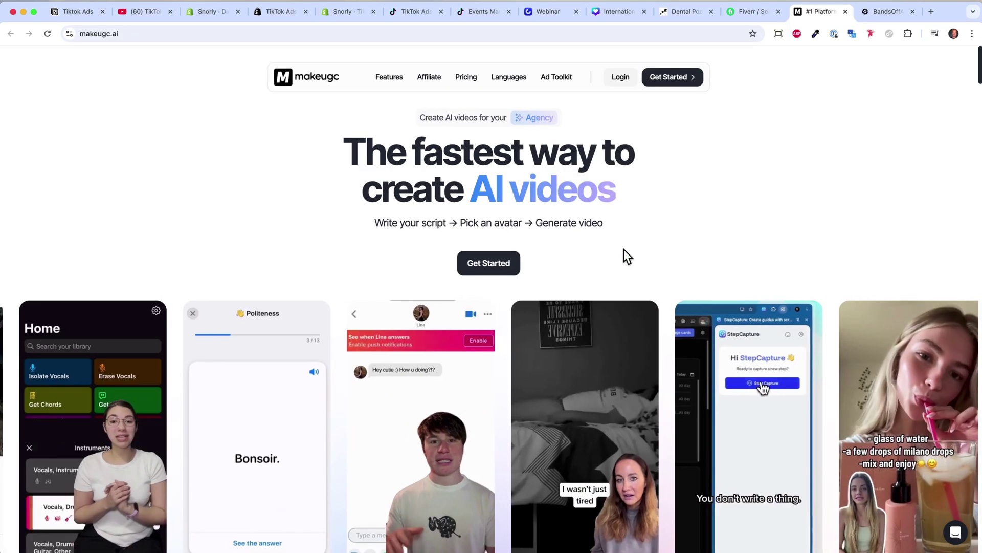
scroll(627, 256, "down", 3)
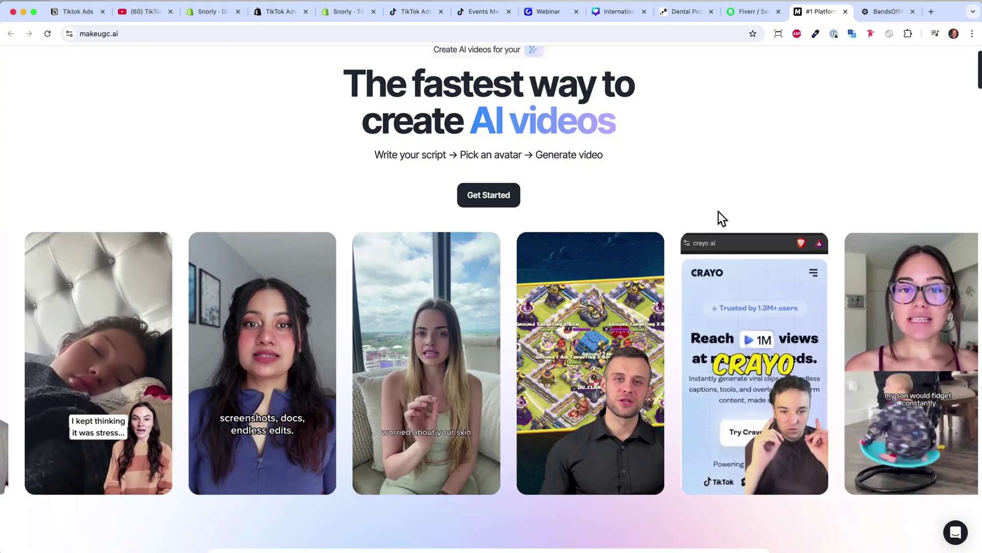
scroll(718, 211, "up", 3)
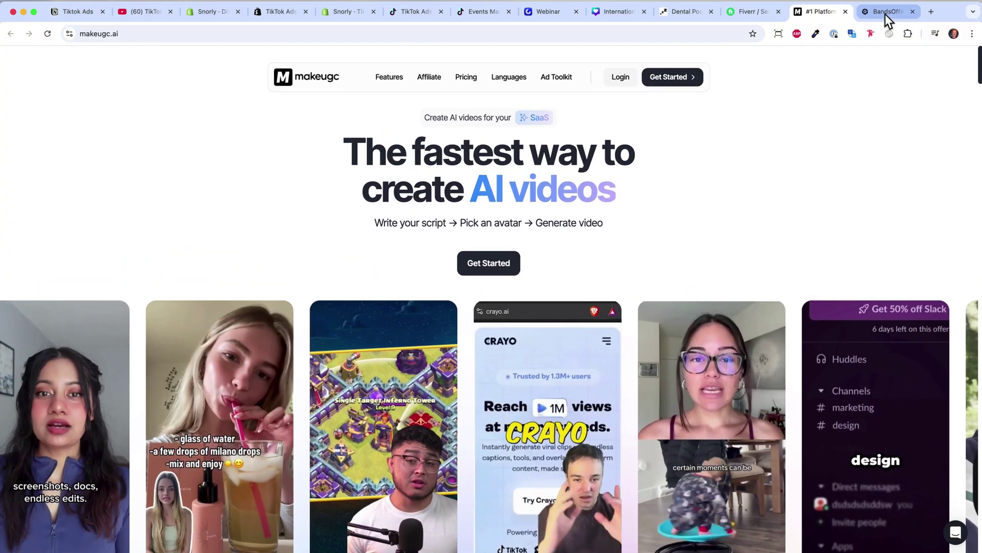
left_click(886, 14)
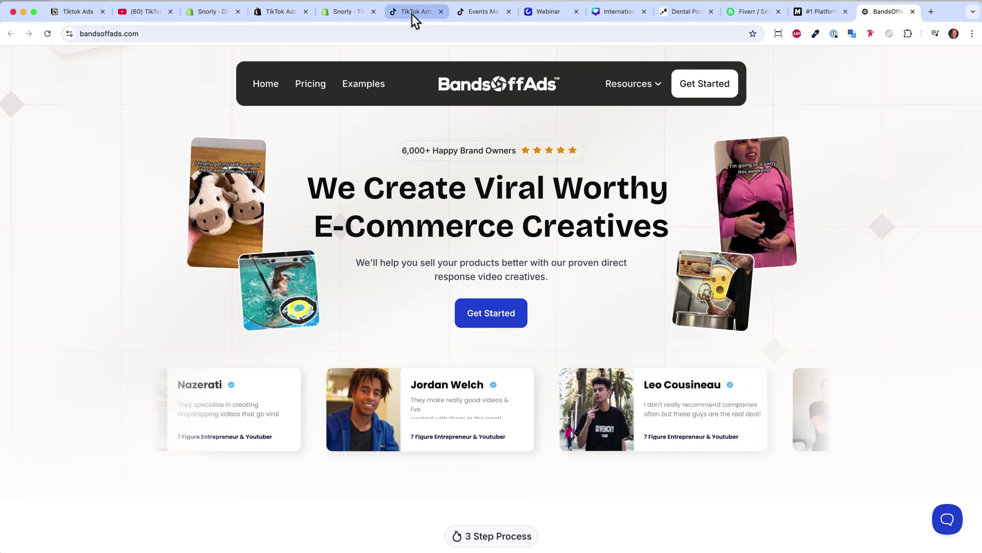
left_click(758, 14)
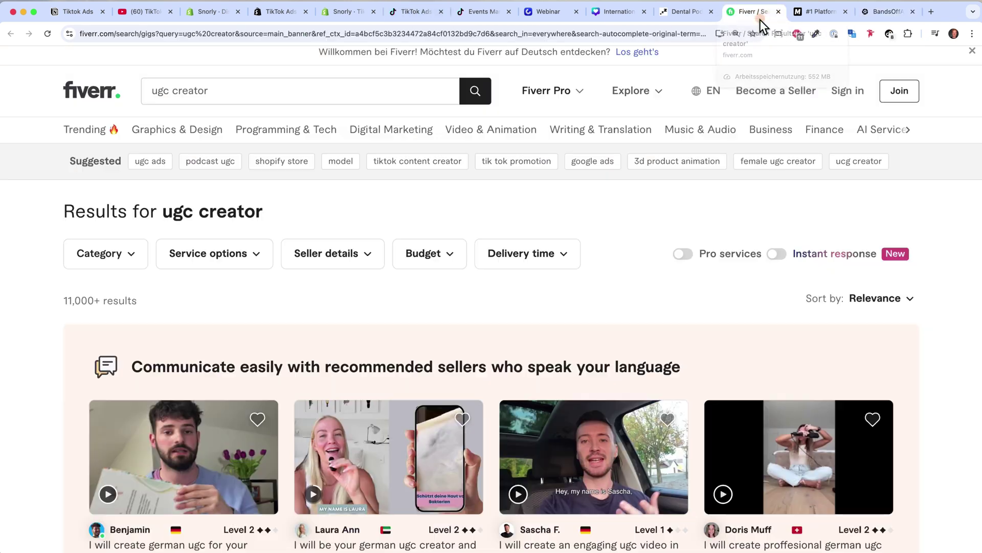
left_click(812, 15)
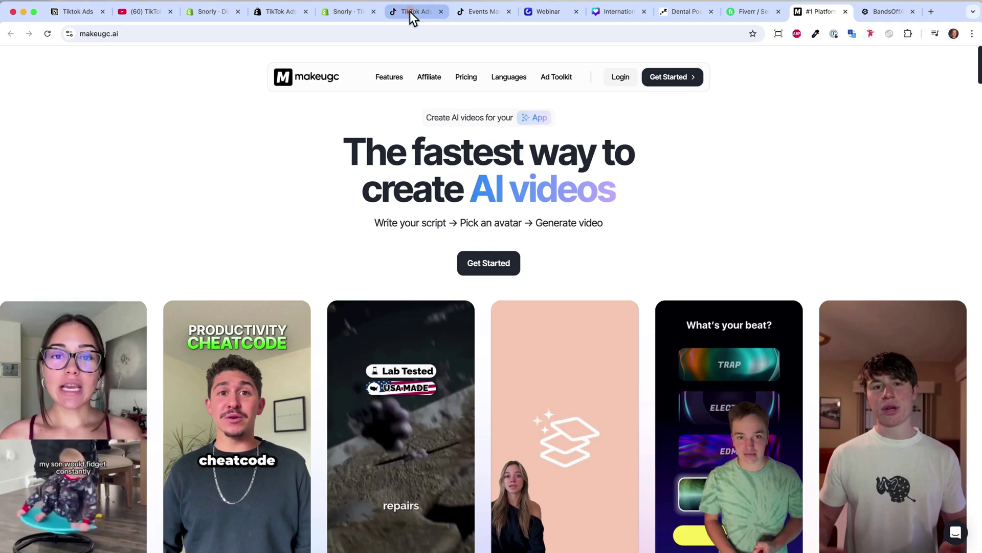
In TikTok Ads Manager, duplicate the existing ad twice into the Germany - Men 20-45 years ad group of the Sales - Watches campaign
left_click(409, 12)
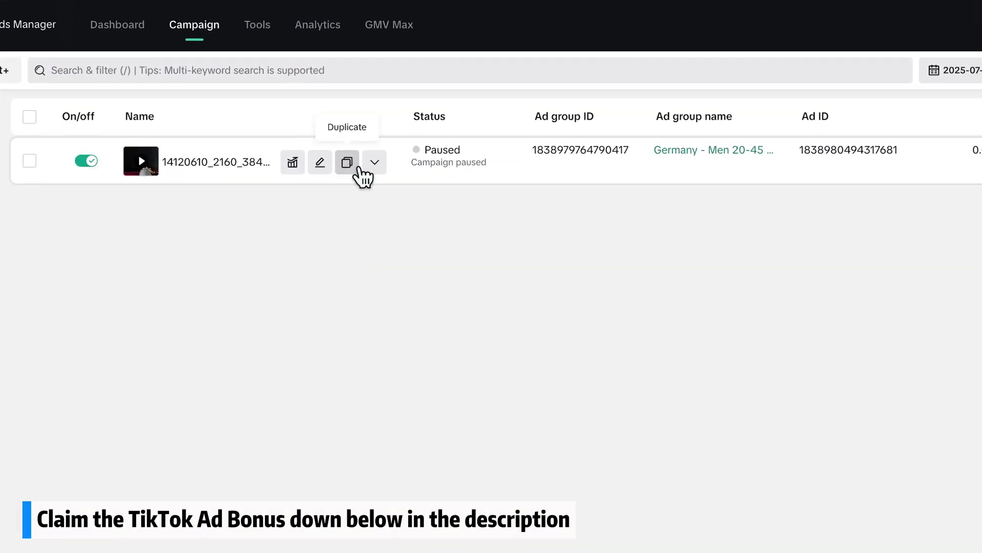
left_click(346, 164)
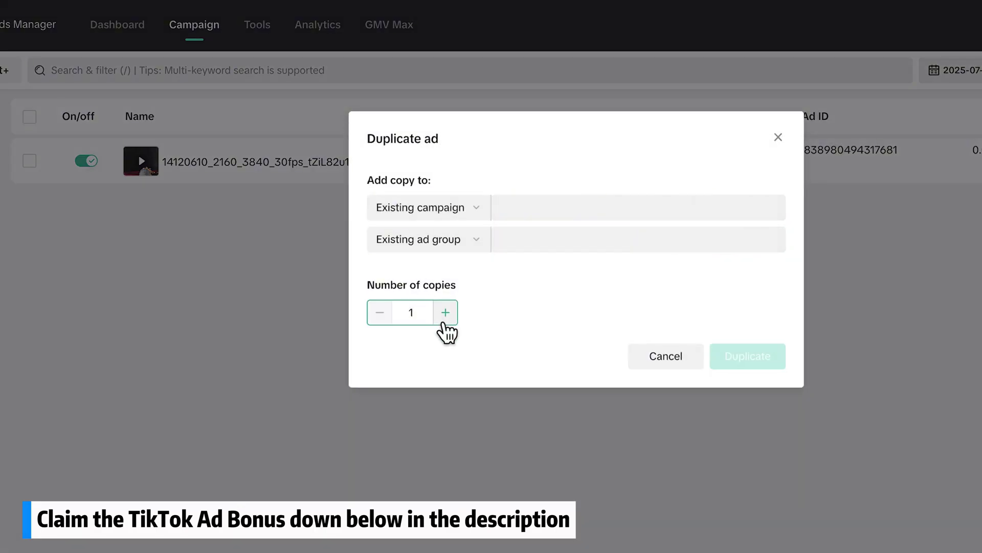
left_click(444, 321)
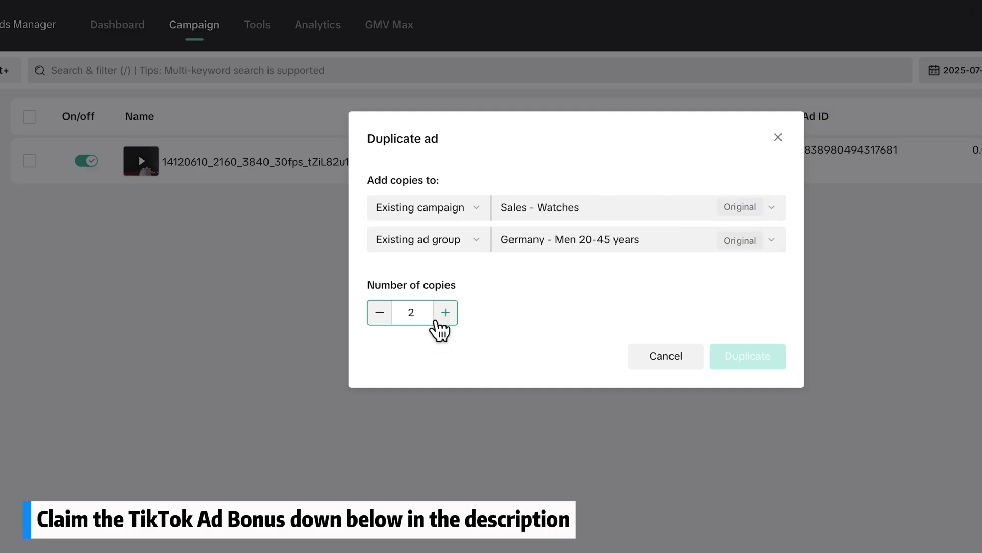
left_click(741, 362)
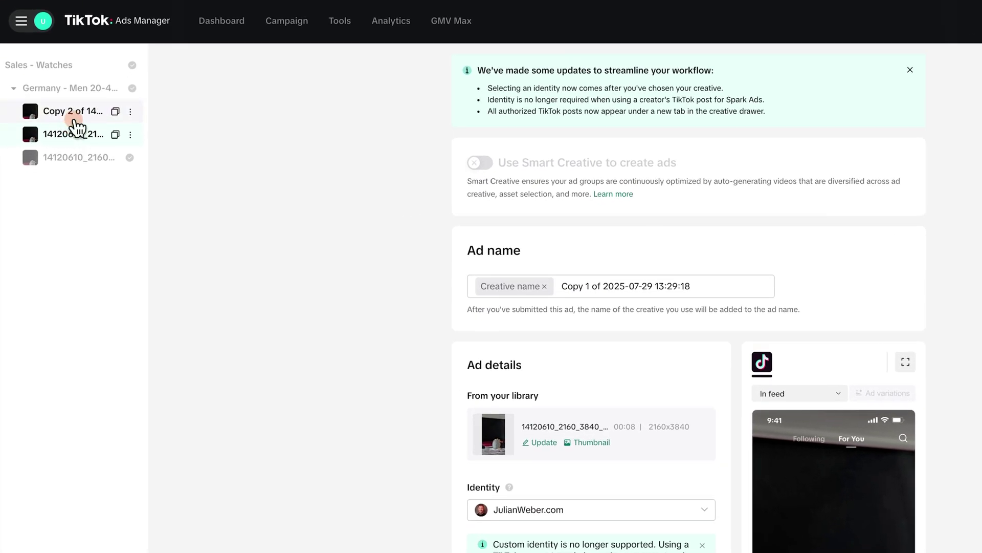
Rename the second ad copy to "Video 2 - UGC" followed by the male creator's first name
left_click(76, 117)
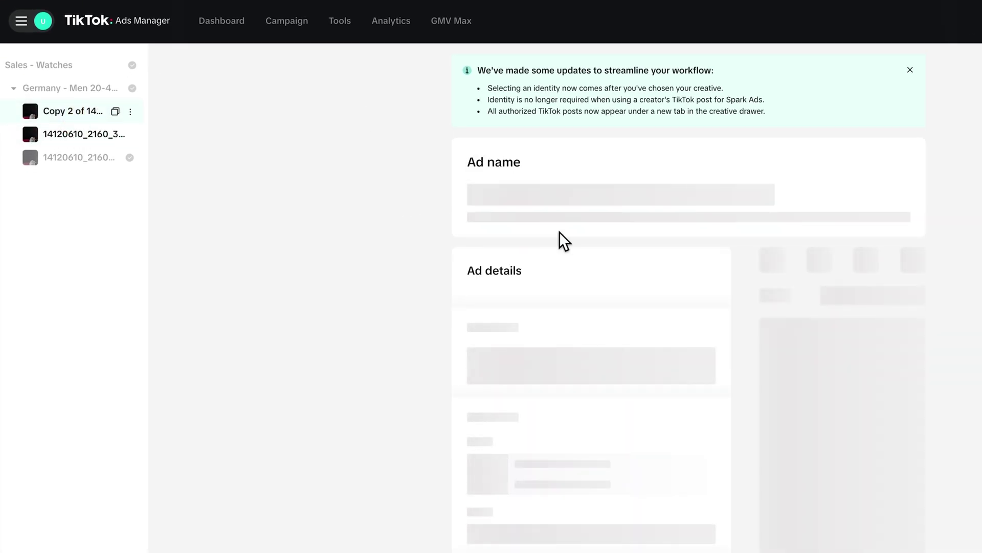
type("Video ")
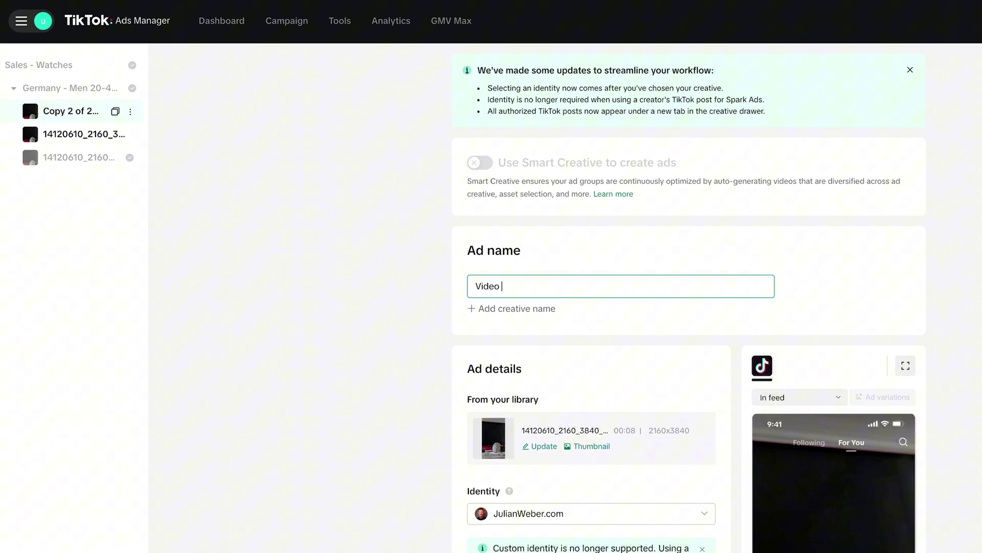
type("2 - UGC Martin")
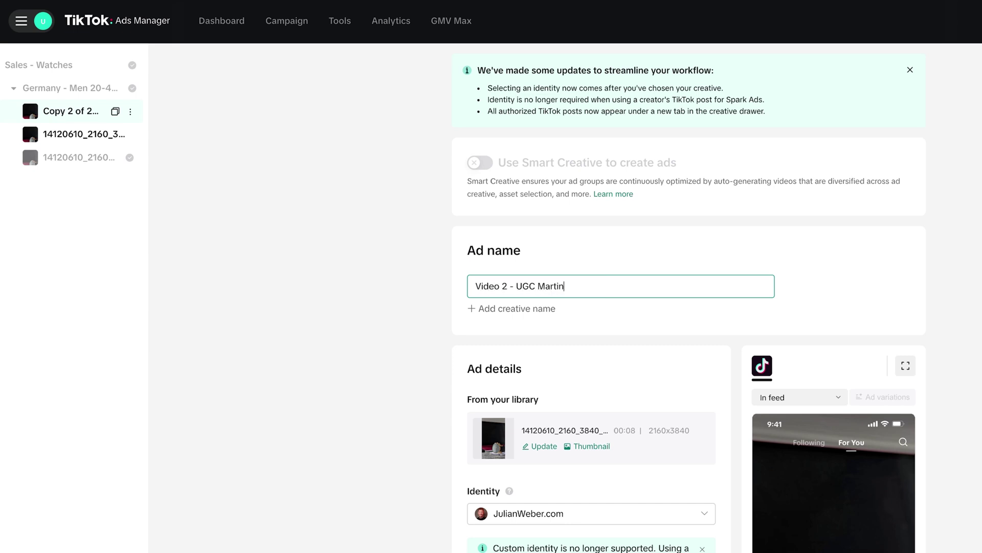
Rename the other ad copy to "Video 3 - UGC" followed by the female creator's first name
left_click(88, 137)
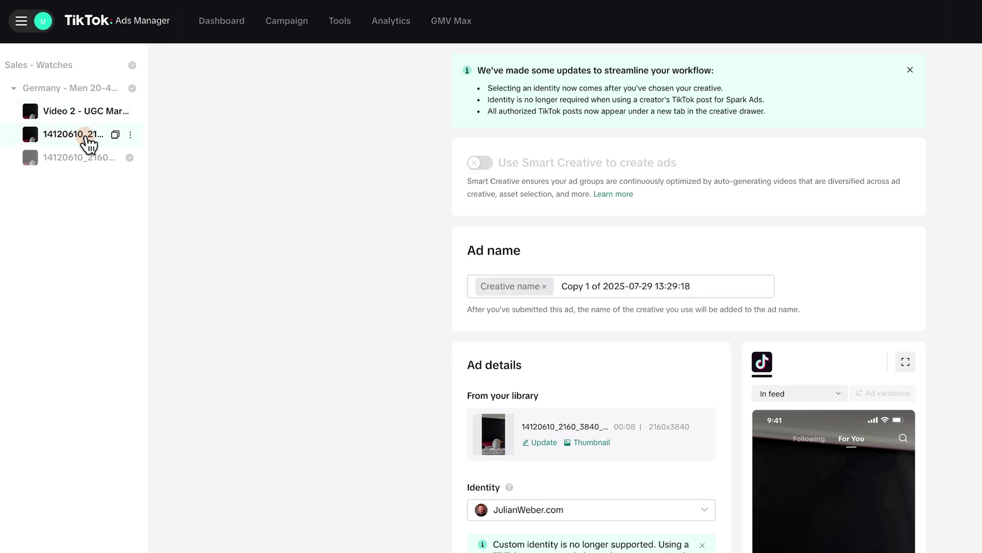
left_click(544, 286)
triple_click(547, 283)
type("Video 3 - UGC Lisa")
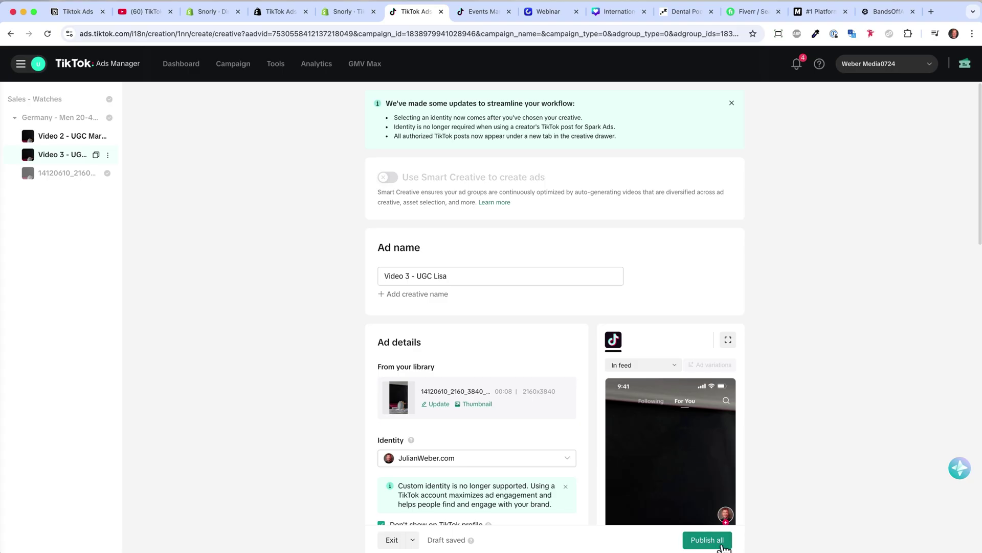
Publish both ad copies, return to the campaign management page, and switch off the Video 2 ad
left_click(723, 546)
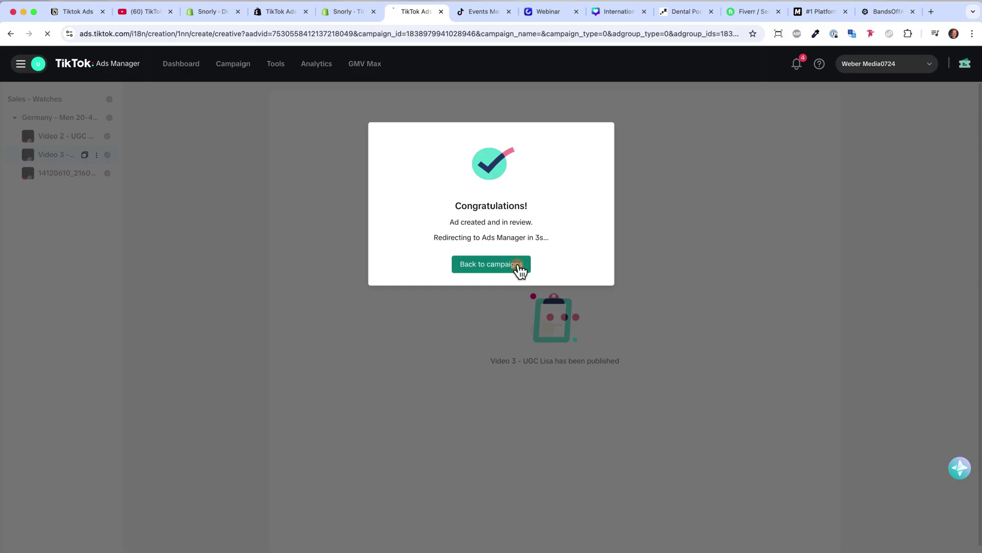
left_click(516, 267)
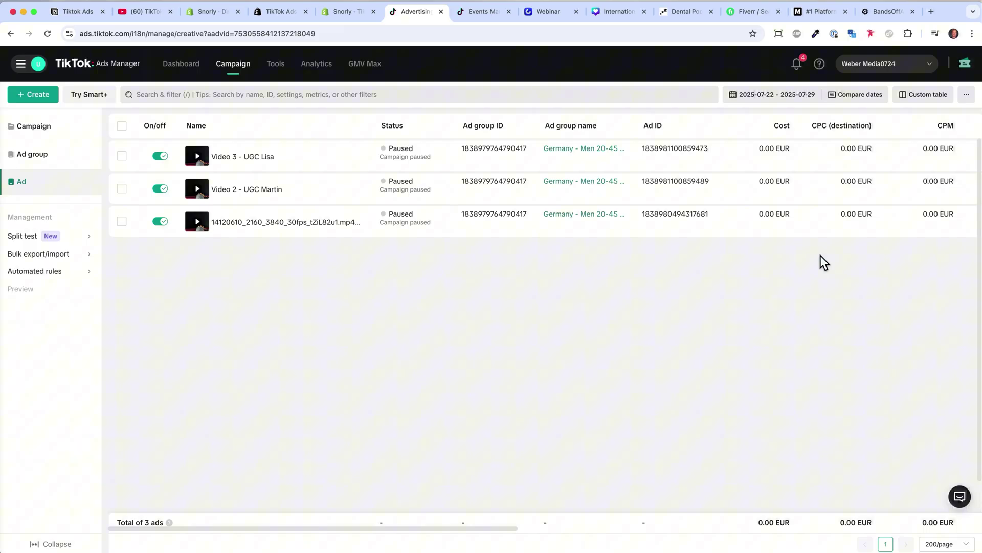
mouse_move(818, 137)
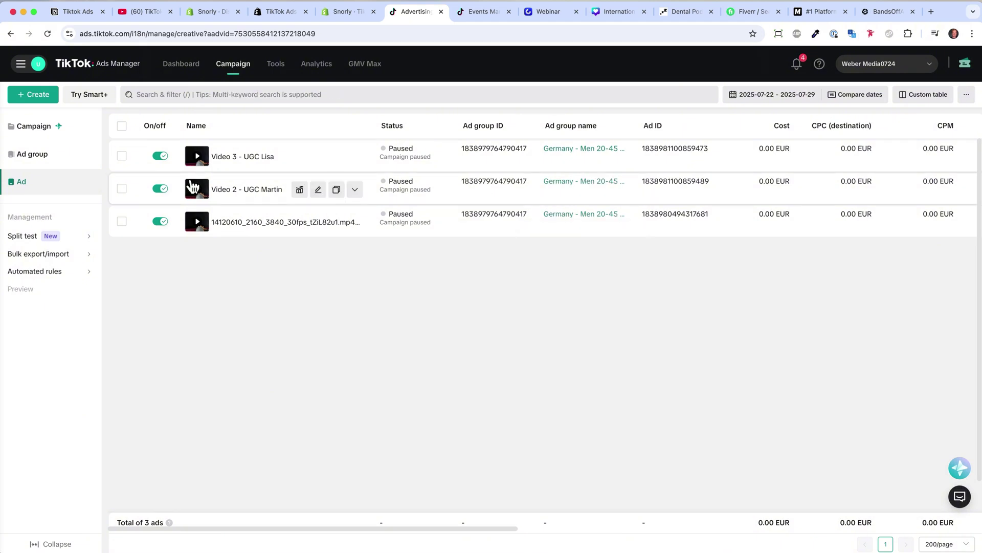
left_click(159, 190)
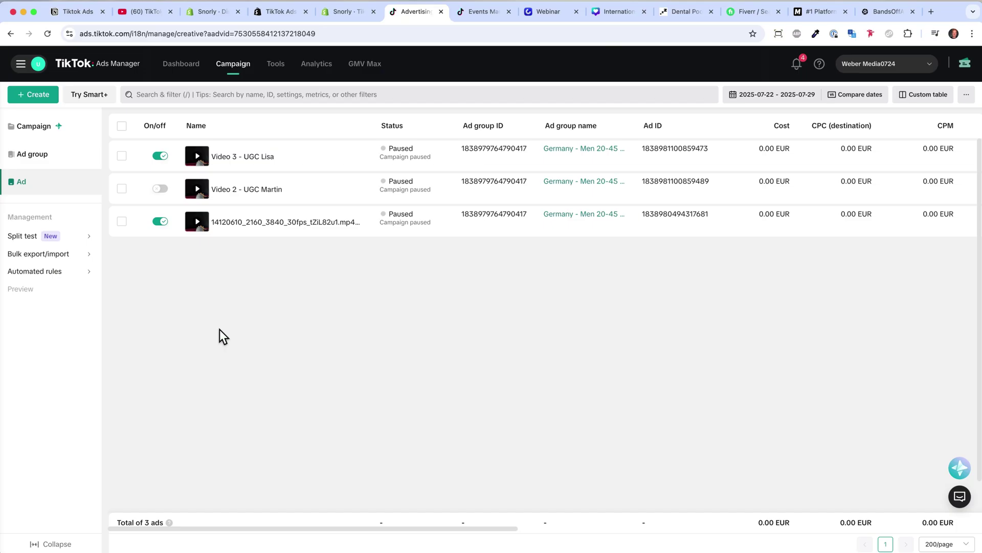
Set the daily budget of the Germany - Men 20-45 years ad group to 50 EUR
left_click(35, 162)
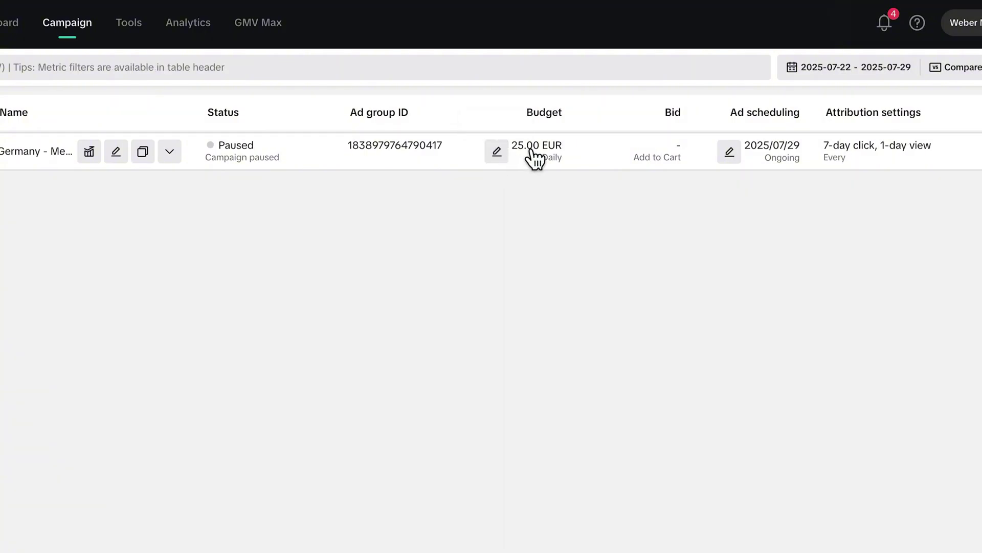
left_click(497, 152)
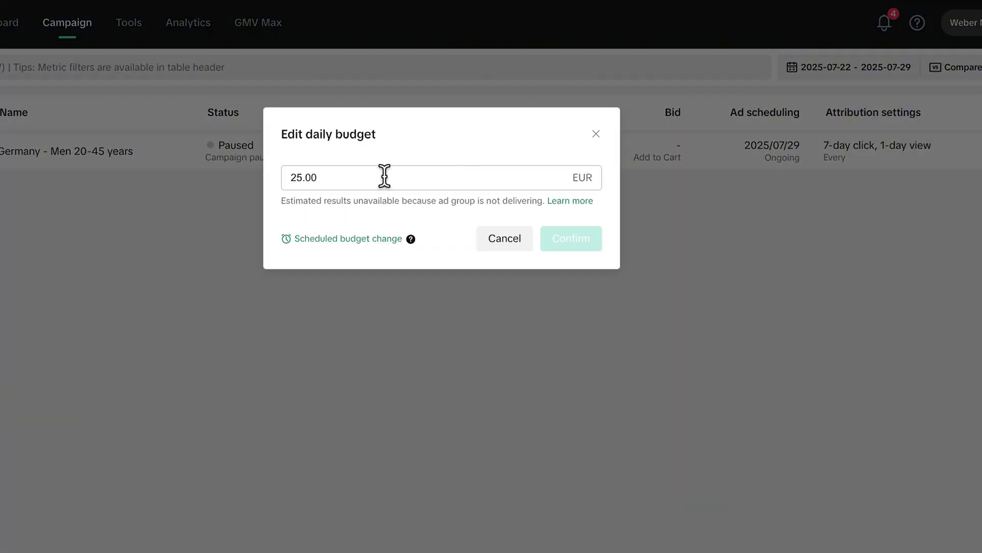
left_click_drag(384, 177, 273, 186)
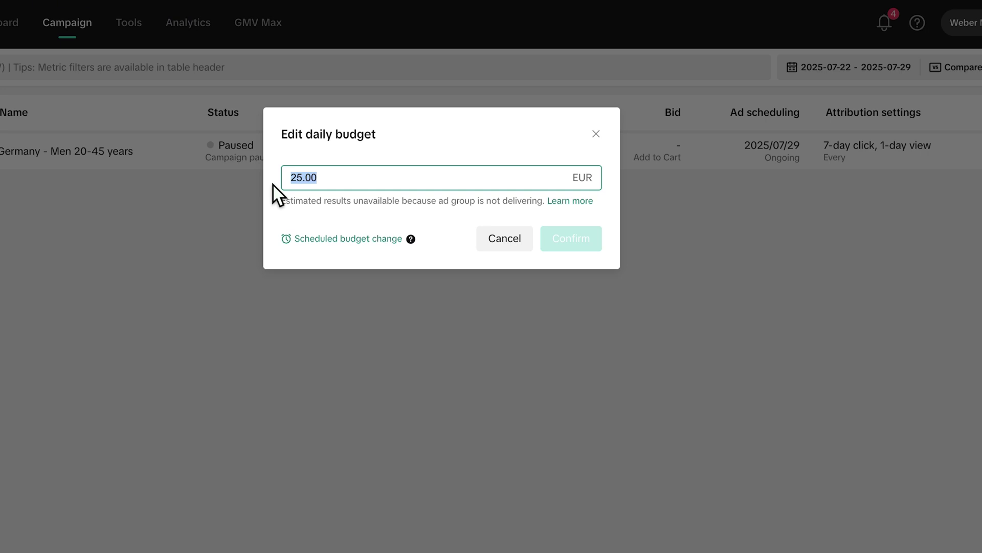
type("50")
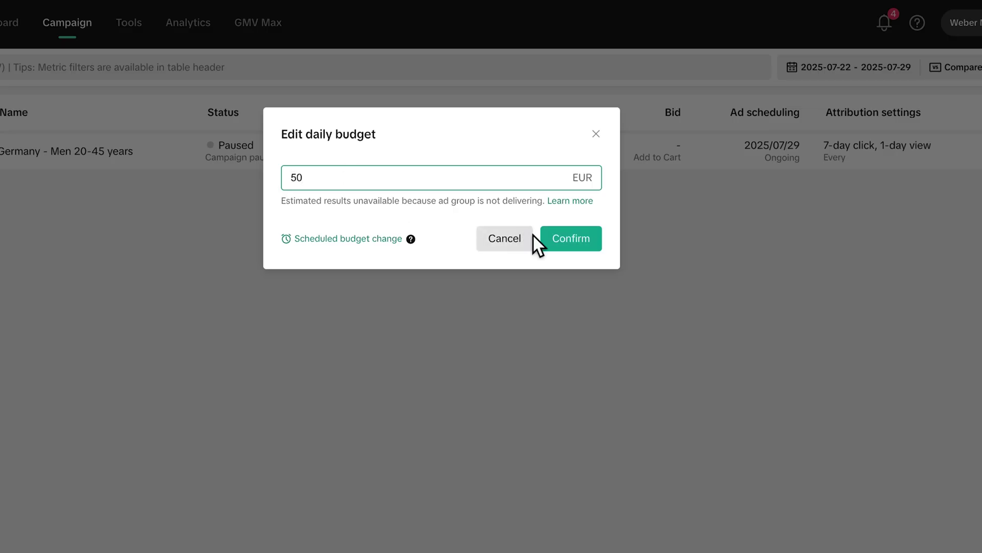
left_click(554, 236)
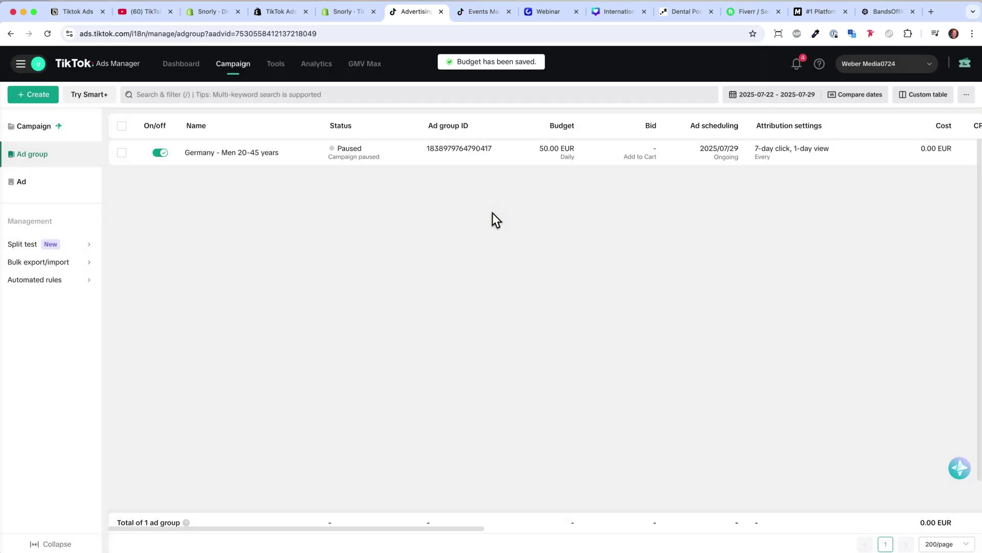
mouse_move(274, 158)
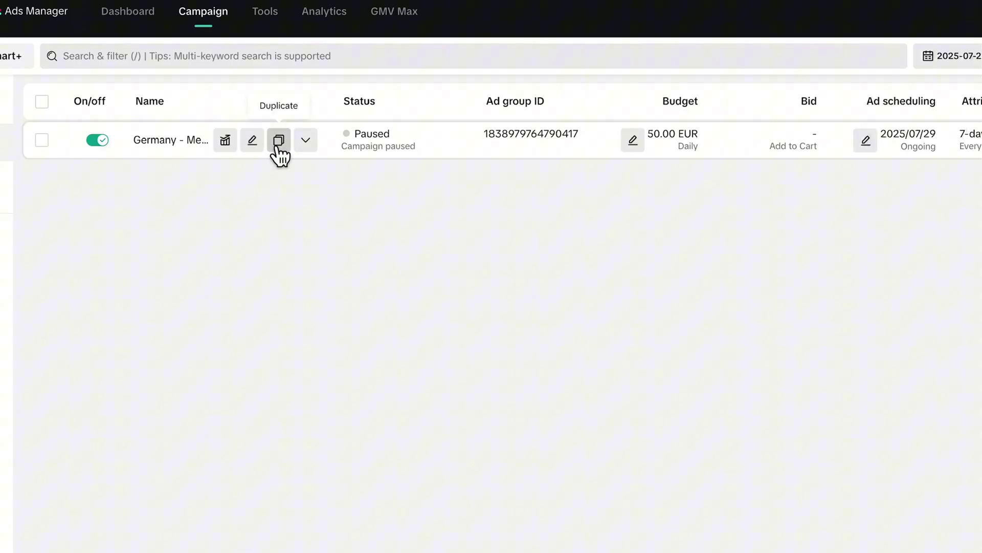
left_click(279, 148)
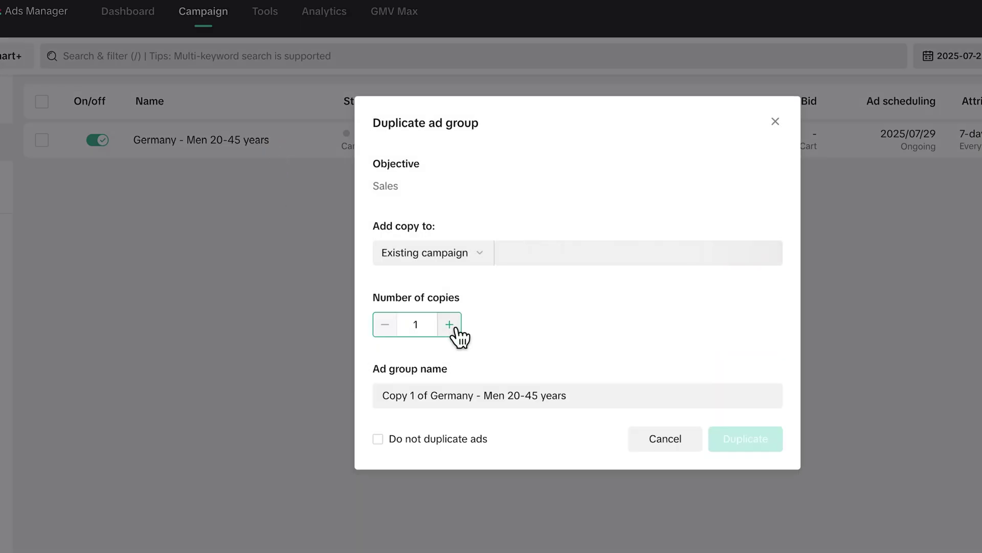
left_click(449, 324)
left_click(450, 325)
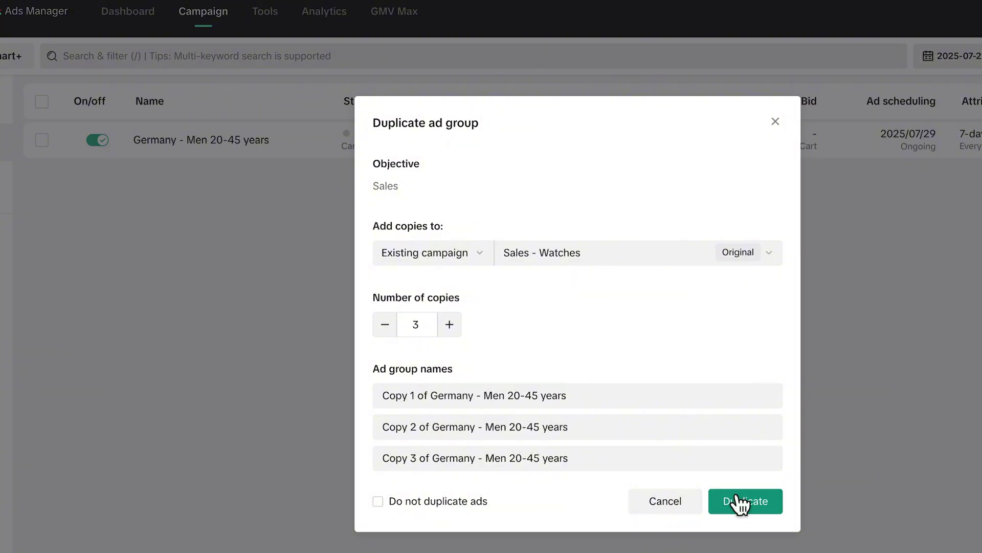
left_click(776, 122)
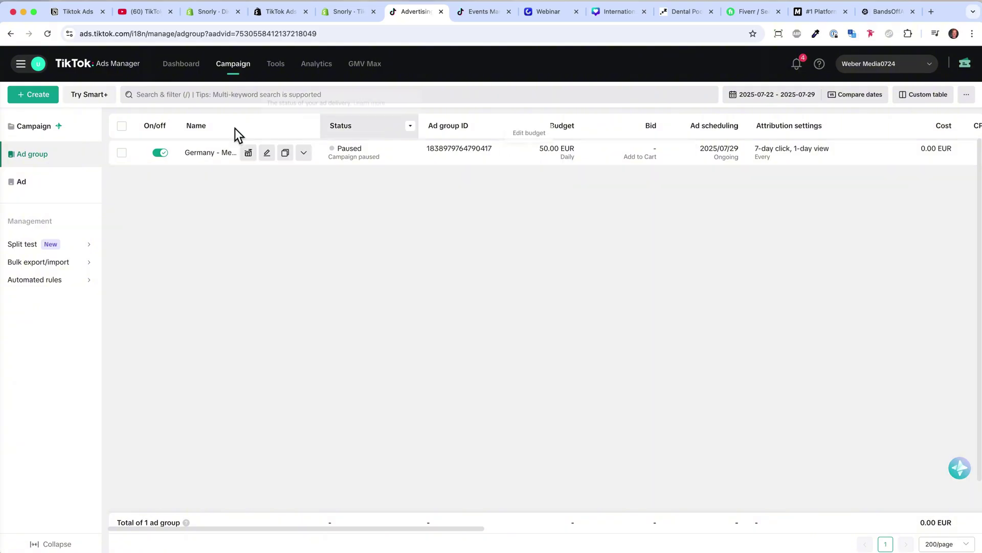
View the ad list, and read the new-account ads credit terms on the TikTok for Business sign-up page
left_click(41, 189)
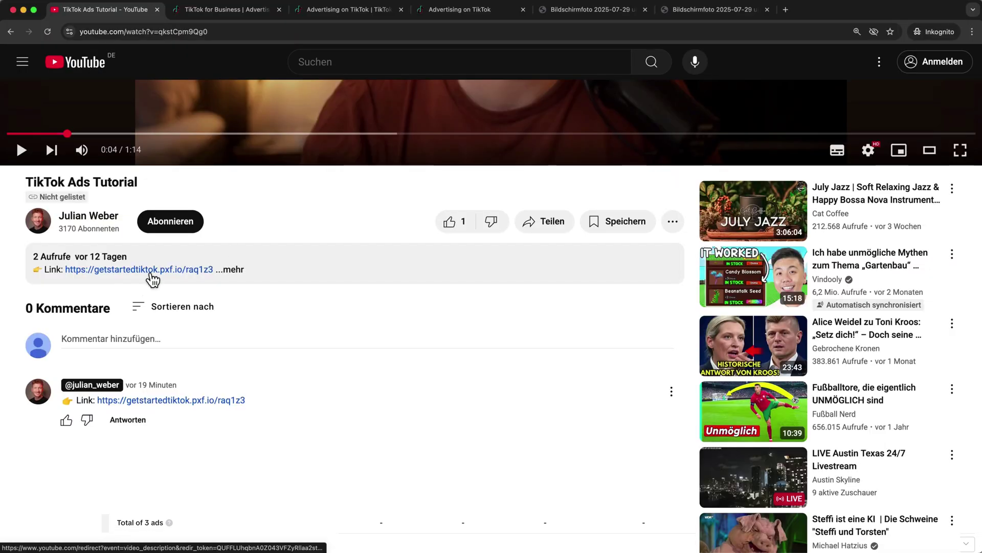
left_click(233, 11)
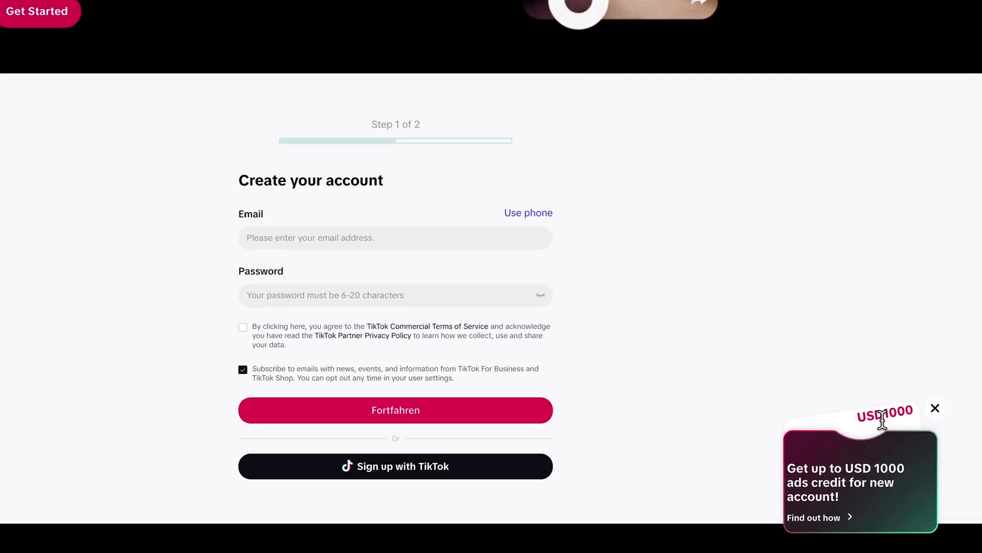
left_click(862, 468)
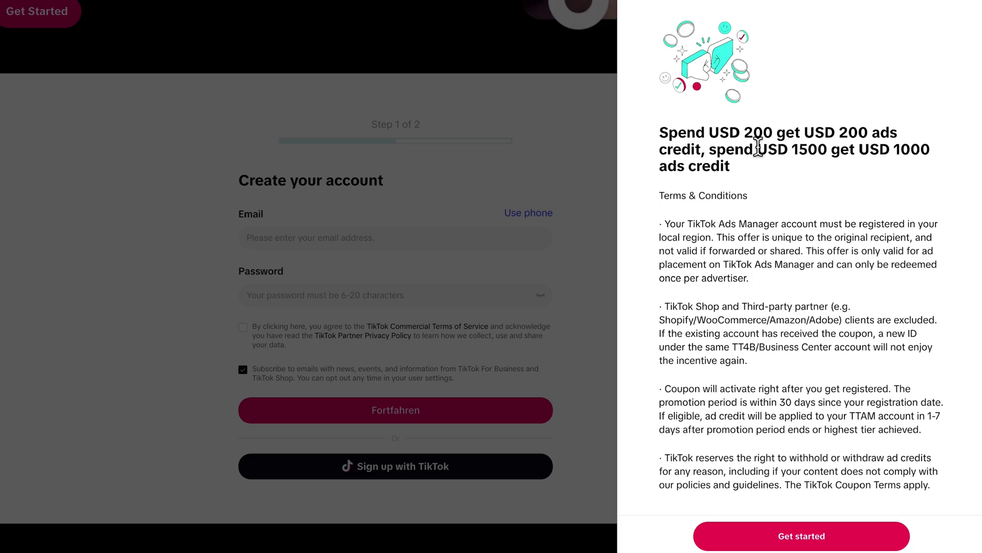
left_click_drag(859, 149, 930, 149)
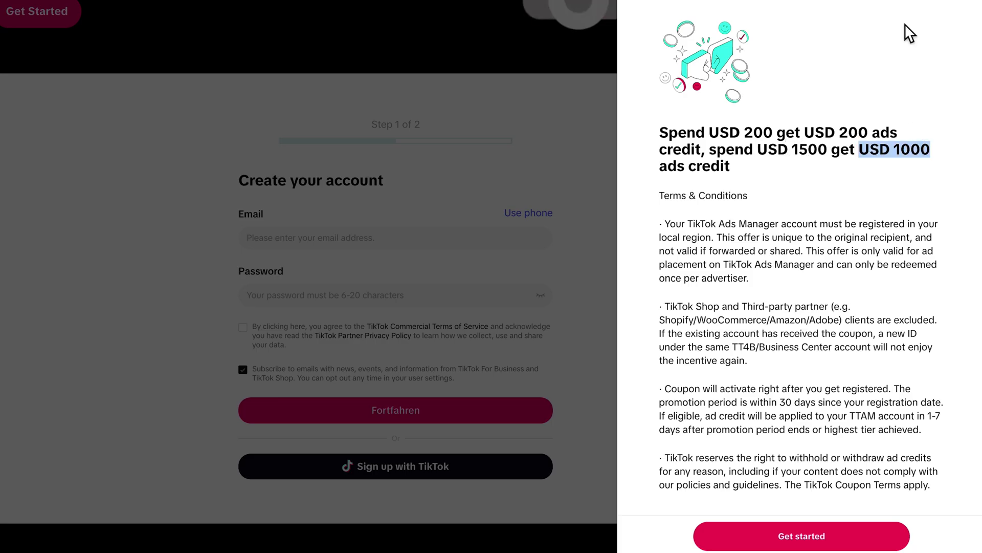
left_click(947, 0)
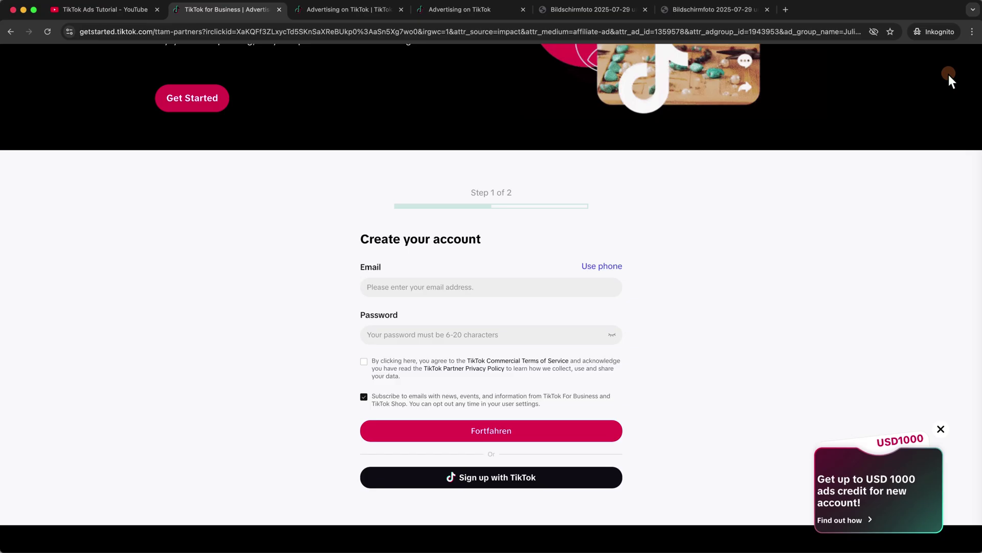
Try to like the TikTok Ads Tutorial video on YouTube, and dismiss the sign-in request
left_click(128, 6)
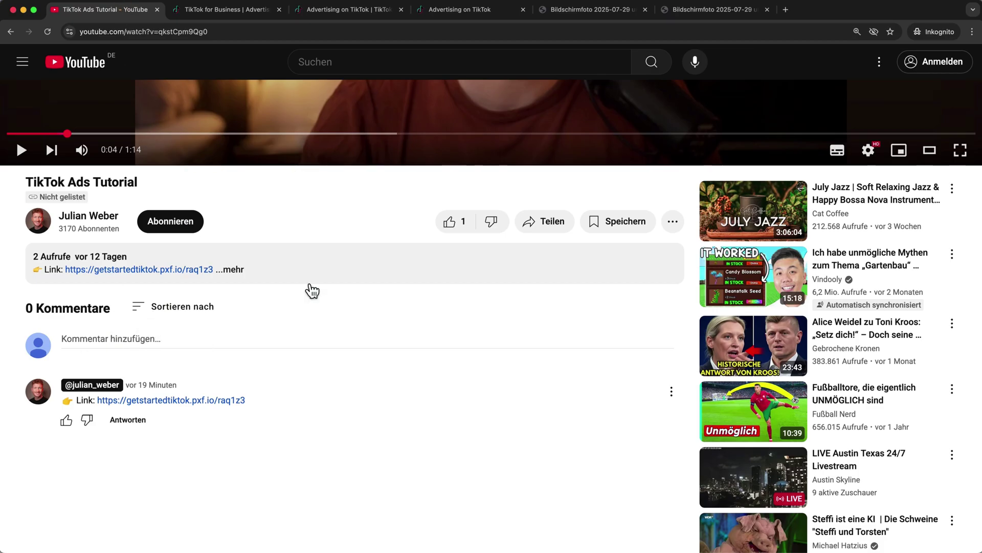
left_click(455, 225)
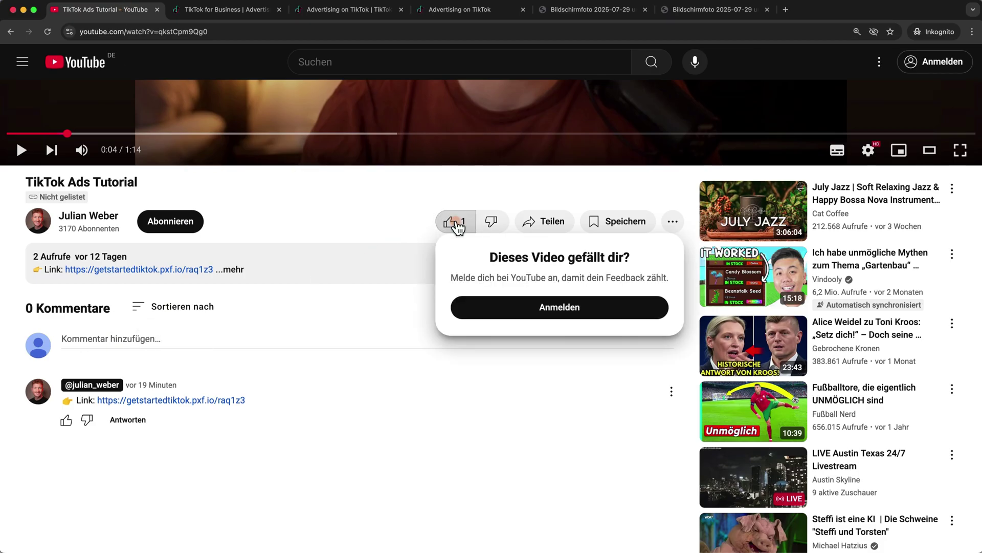
left_click(452, 225)
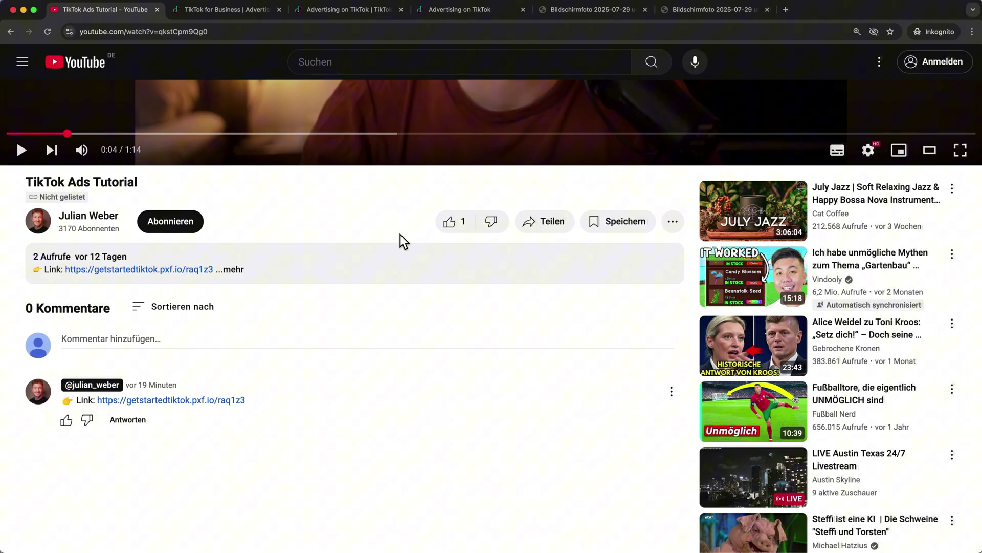